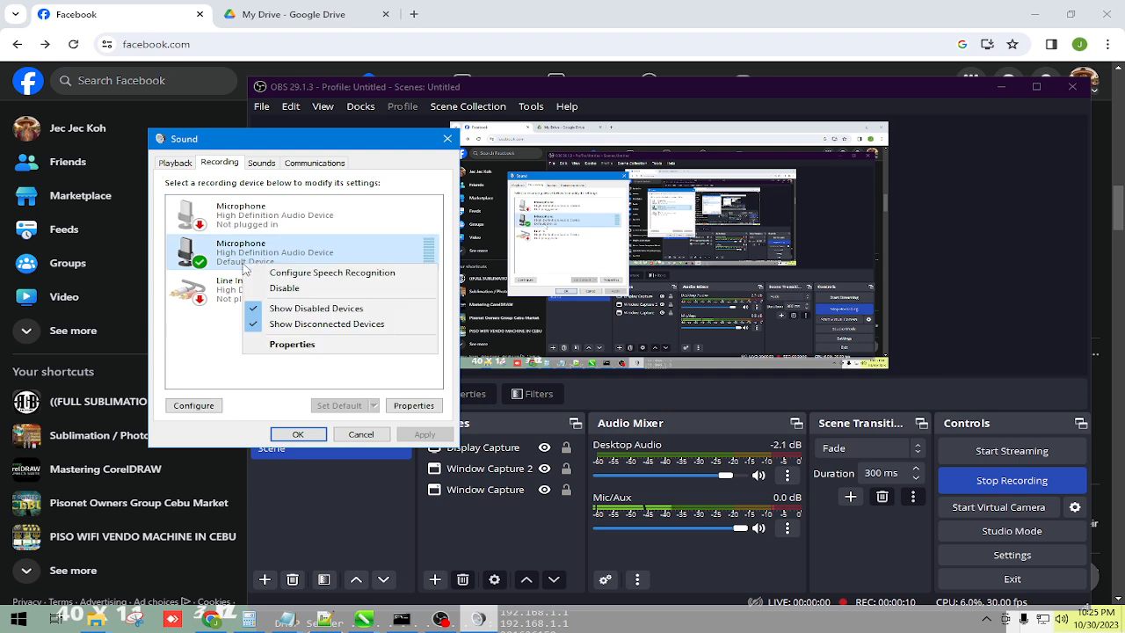
Set the default microphone's recording level to 94 and accept the sound settings
left_click(271, 344)
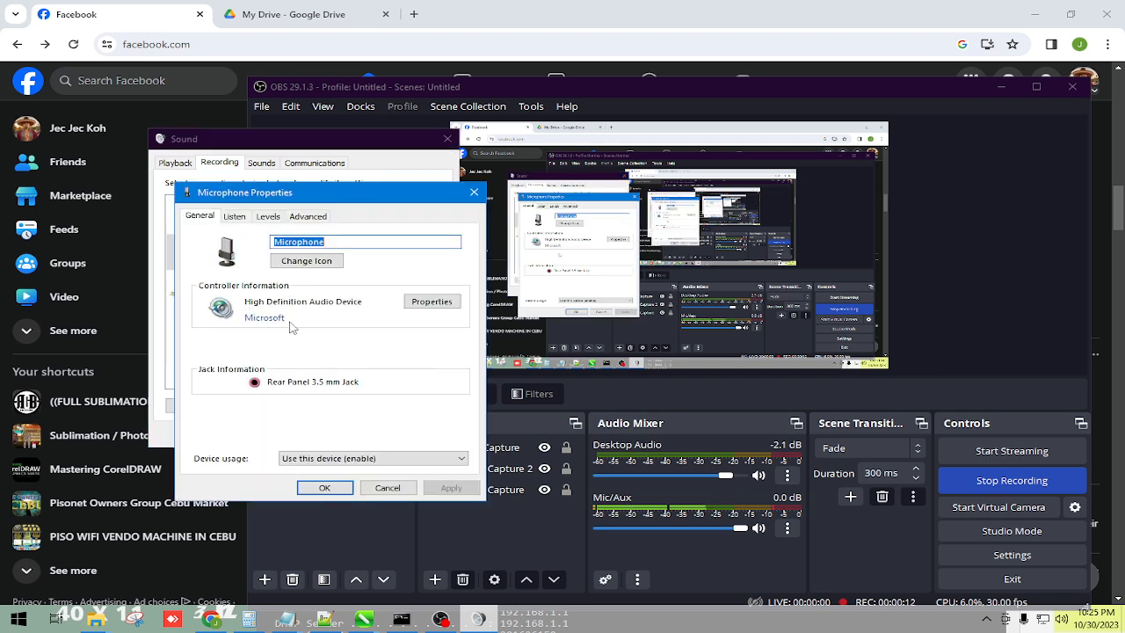
left_click(241, 216)
left_click(268, 217)
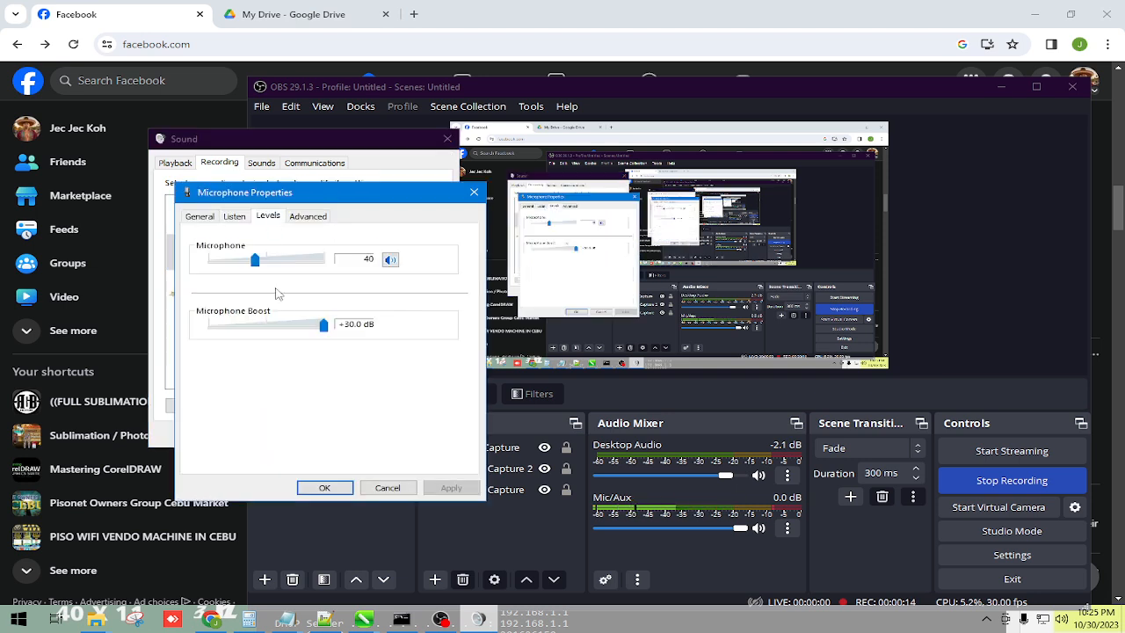
left_click_drag(302, 260, 318, 264)
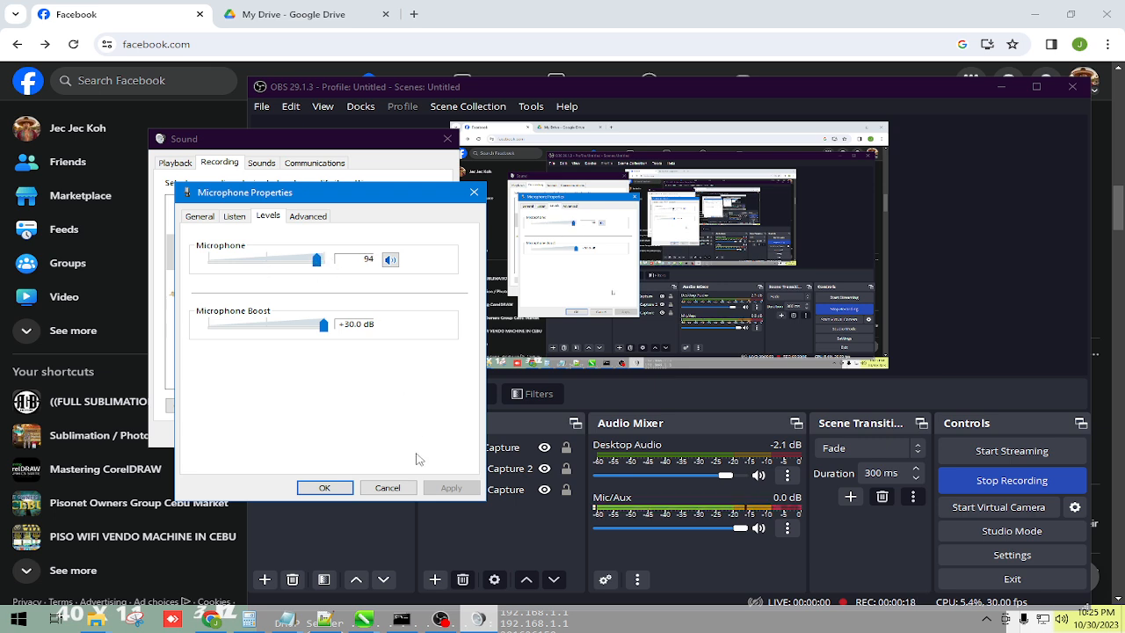
left_click(322, 488)
left_click(298, 434)
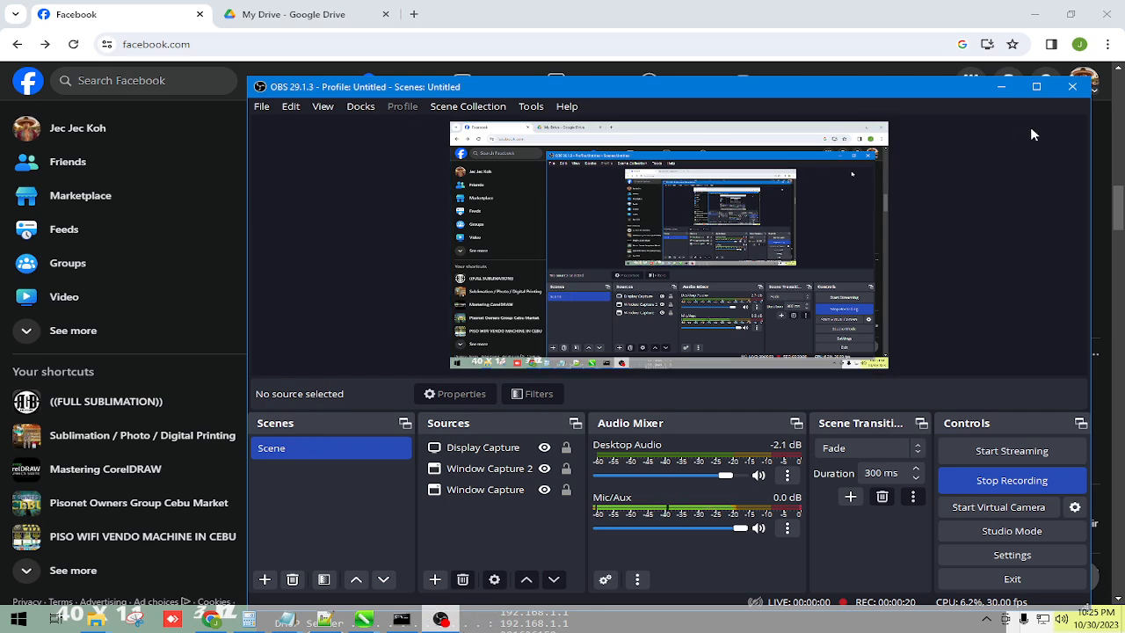
Minimize the recording window and switch to the AREA 1.cdr jersey drawing in CorelDRAW
left_click(1000, 87)
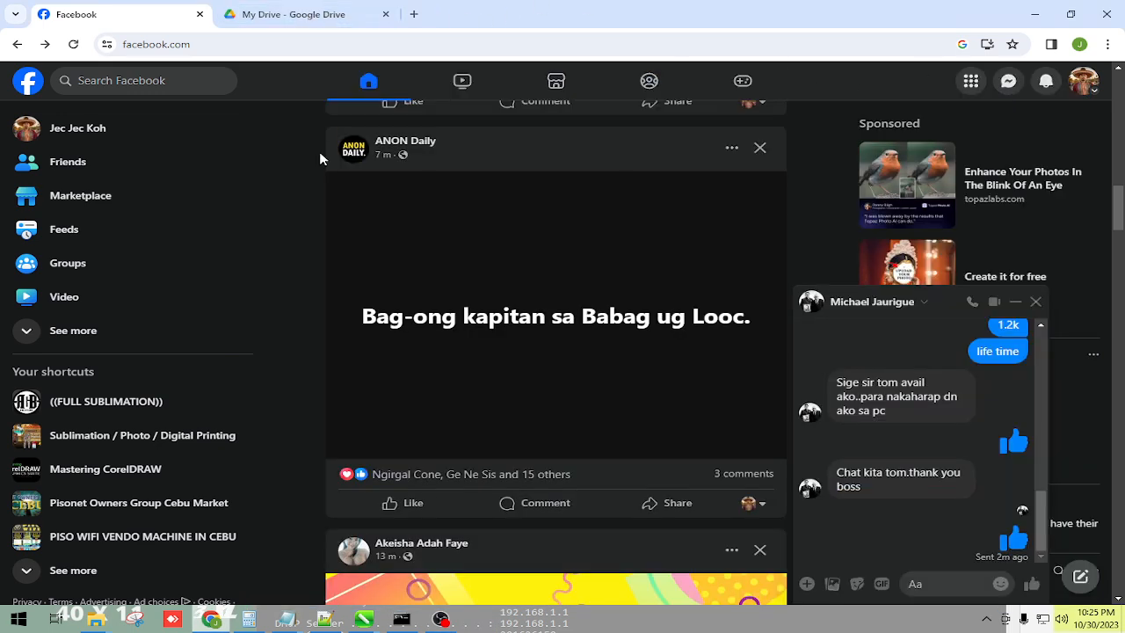
mouse_move(363, 619)
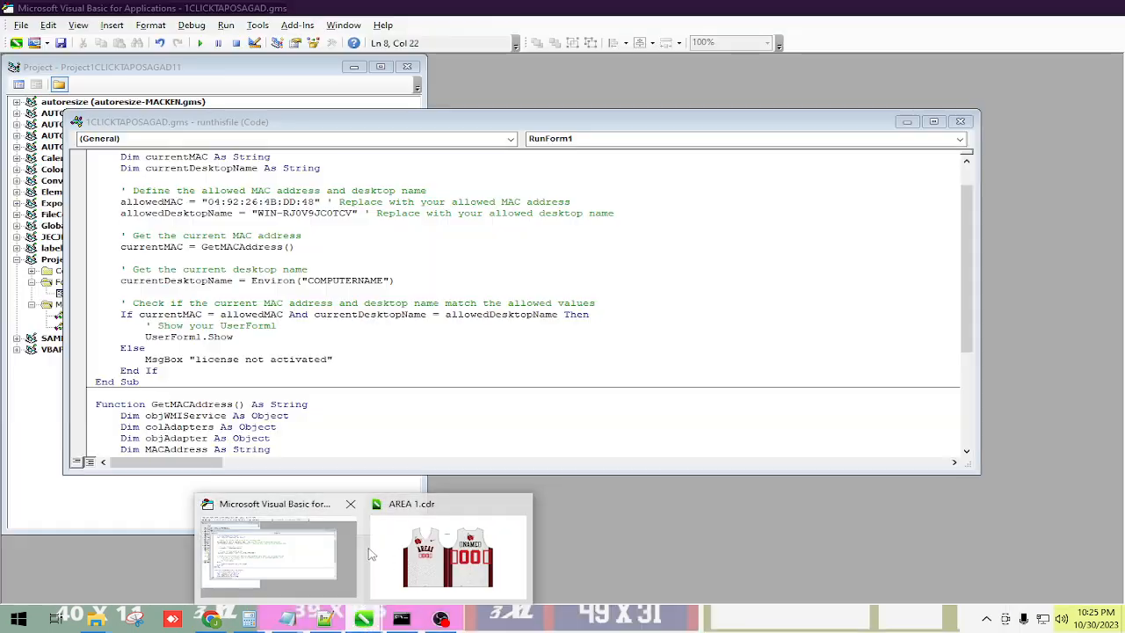
left_click(408, 552)
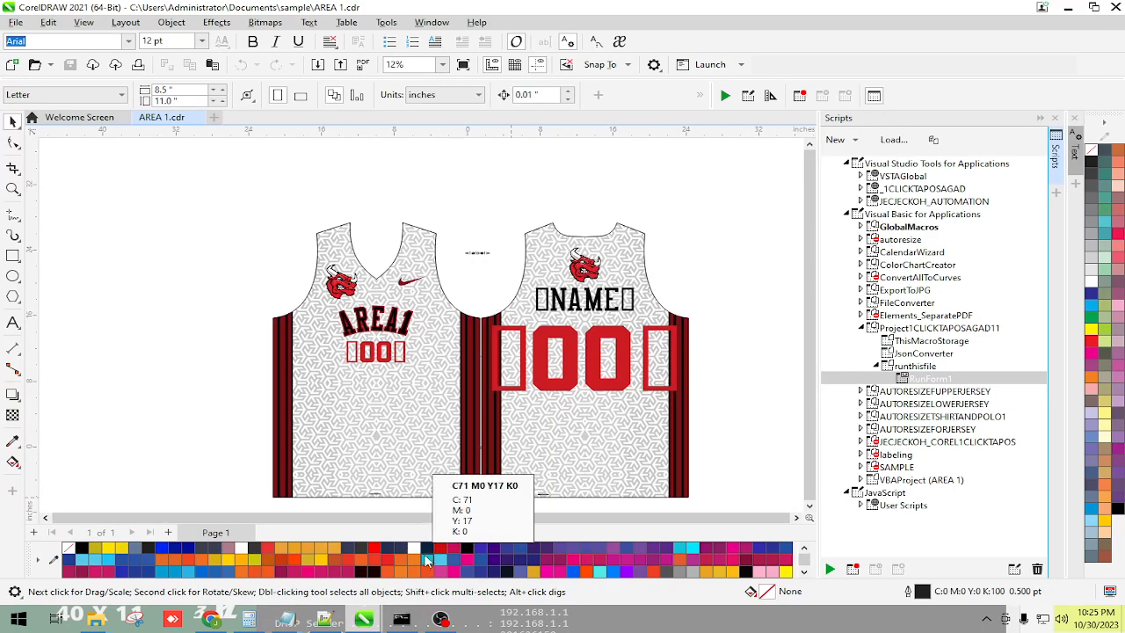
scroll(344, 289, "down", 2)
scroll(379, 332, "up", 2)
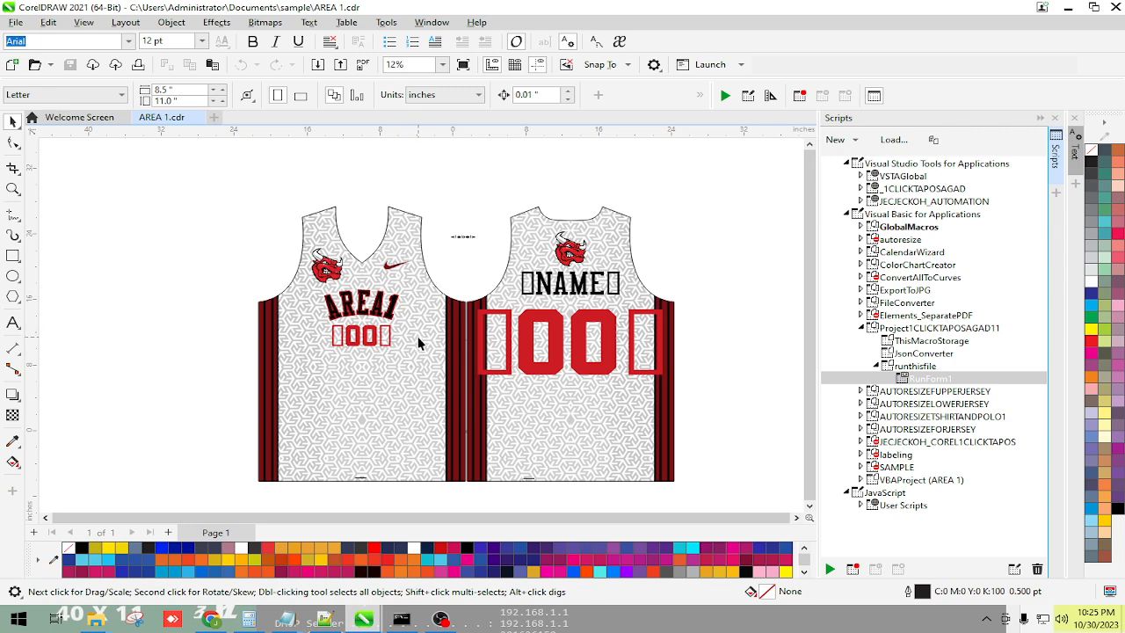
Create a print merge and import its records from the comma-separated file sample.csv in the Documents sample folder
left_click(14, 24)
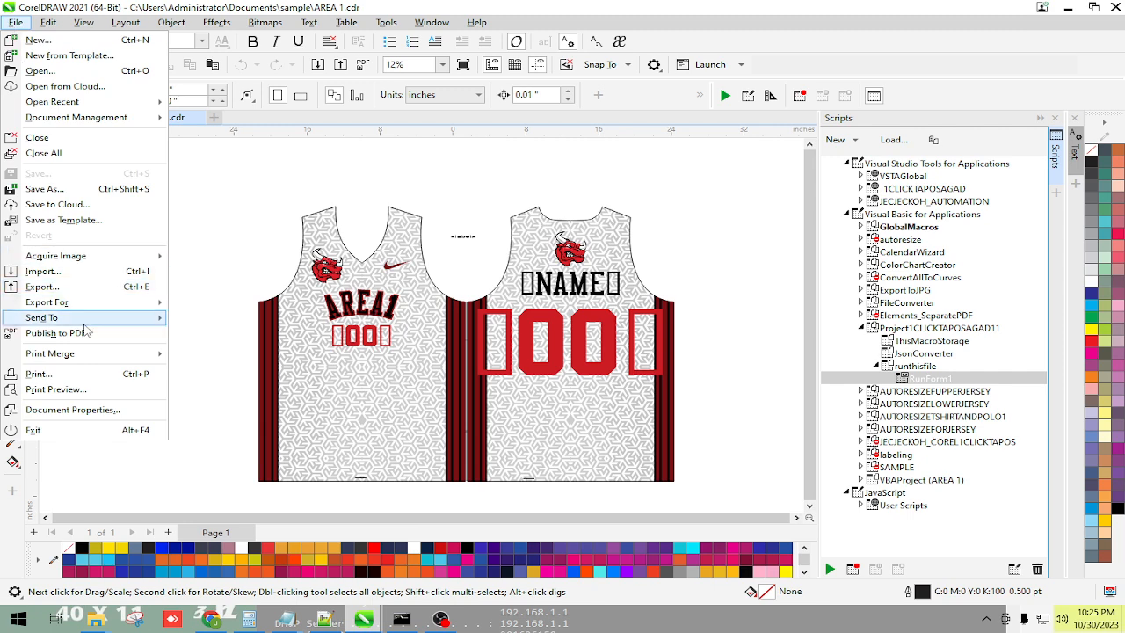
mouse_move(85, 355)
left_click(200, 362)
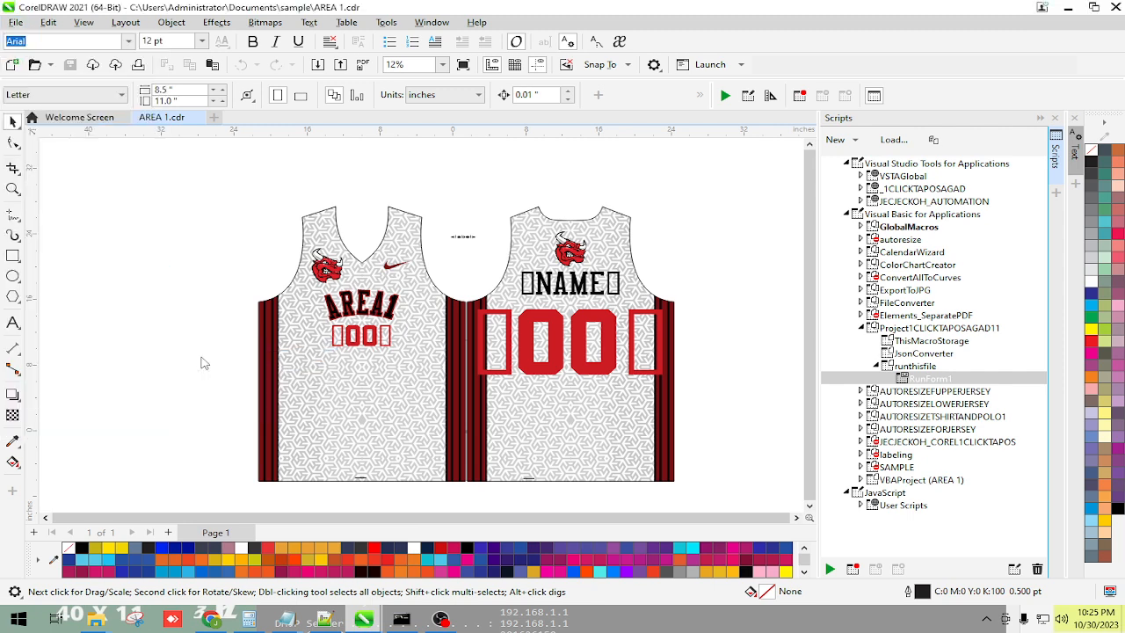
left_click(735, 144)
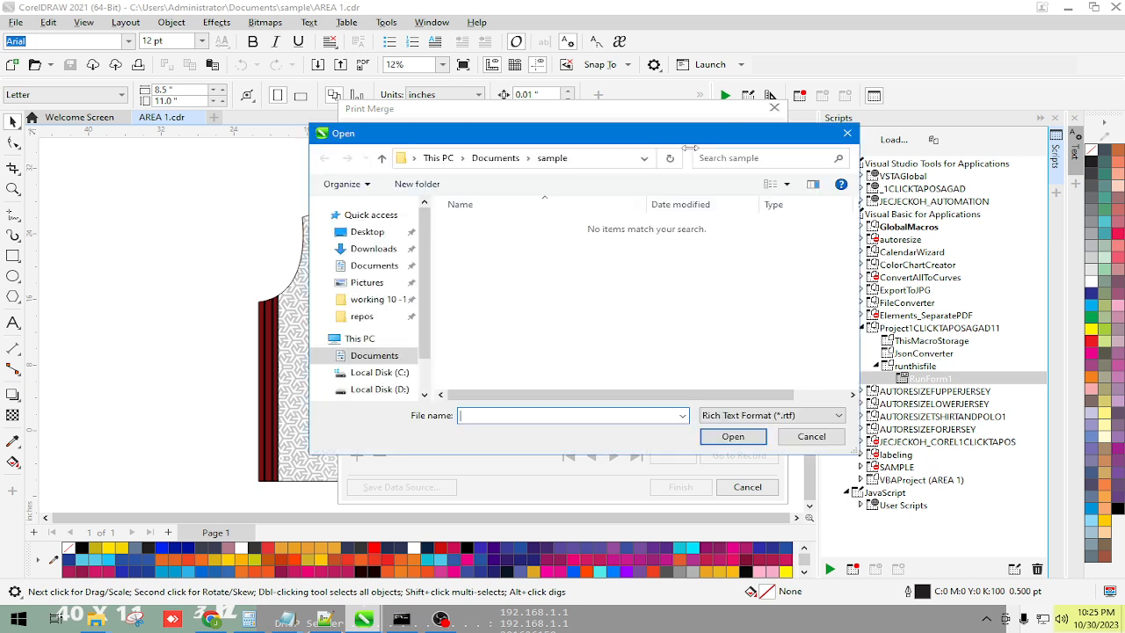
left_click(495, 157)
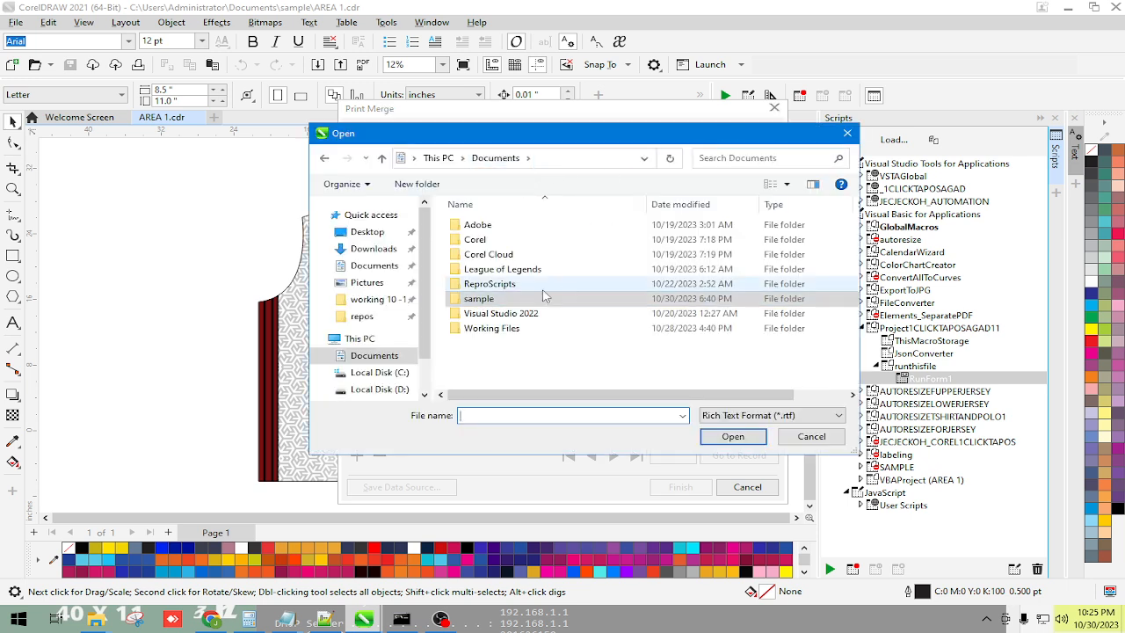
double_click(497, 300)
left_click(736, 415)
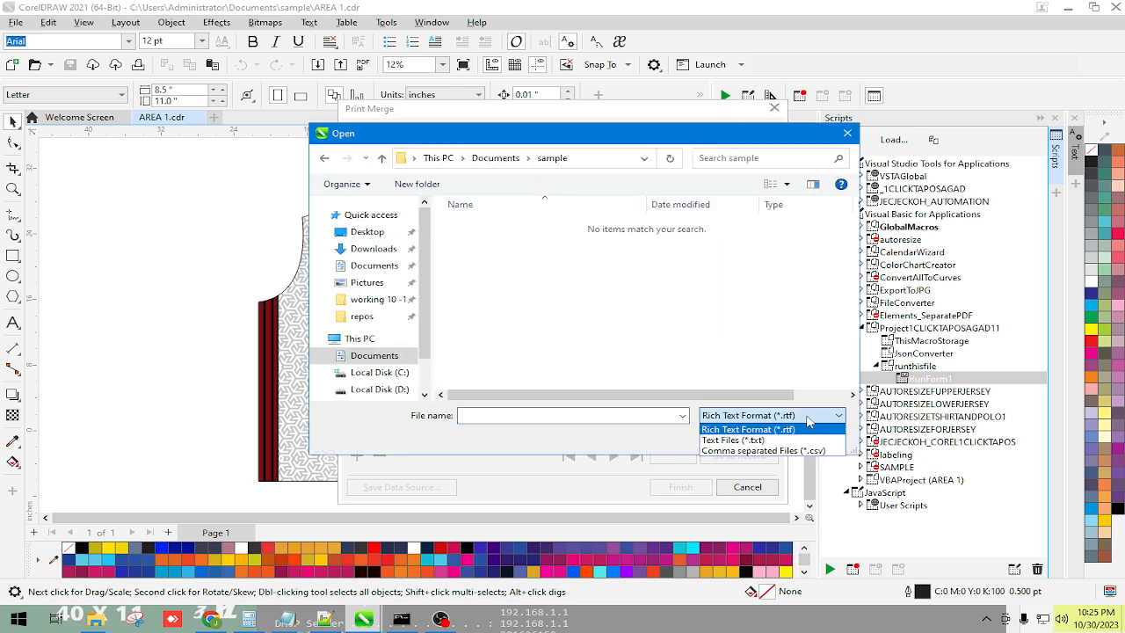
left_click(782, 450)
left_click(522, 230)
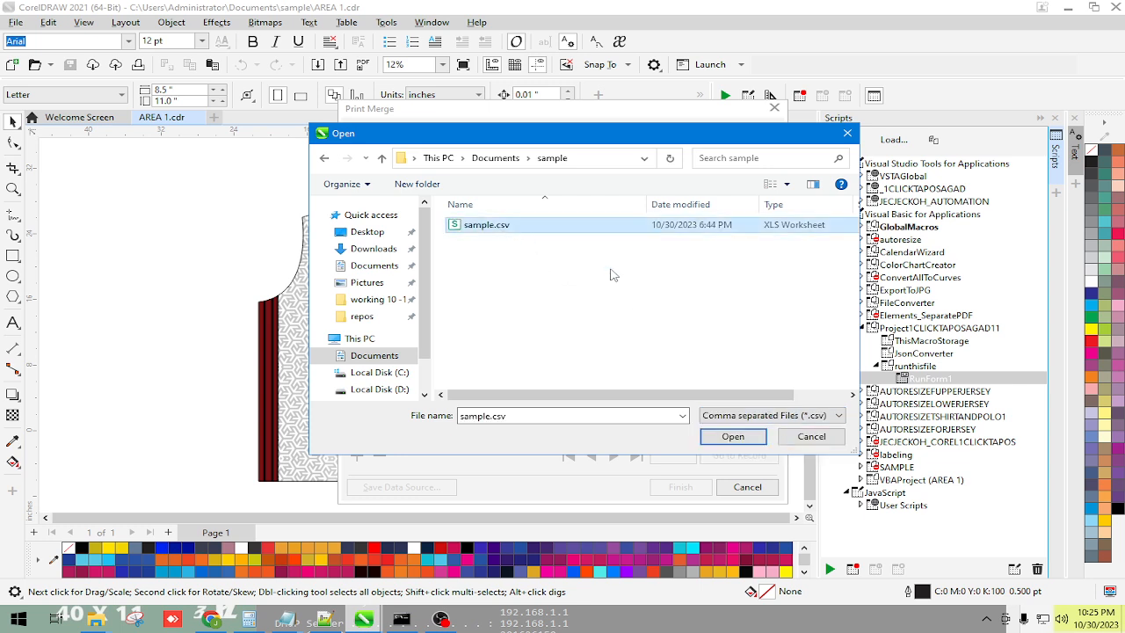
left_click(741, 434)
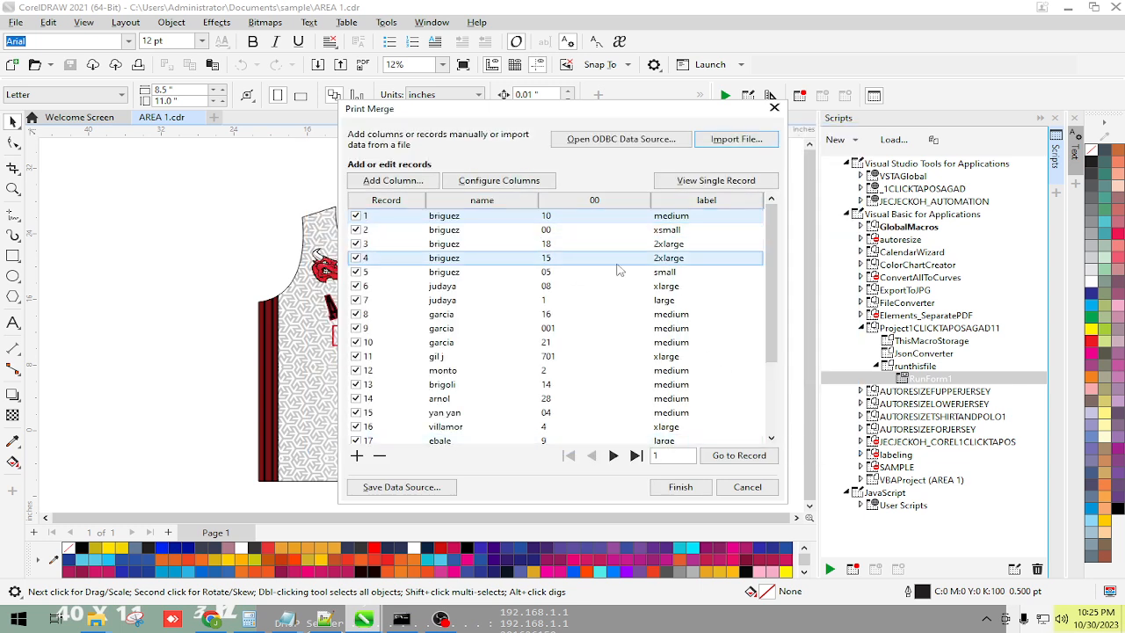
Review the imported name, 00 and label records and finish the print merge setup
scroll(615, 269, "down", 2)
scroll(650, 311, "up", 2)
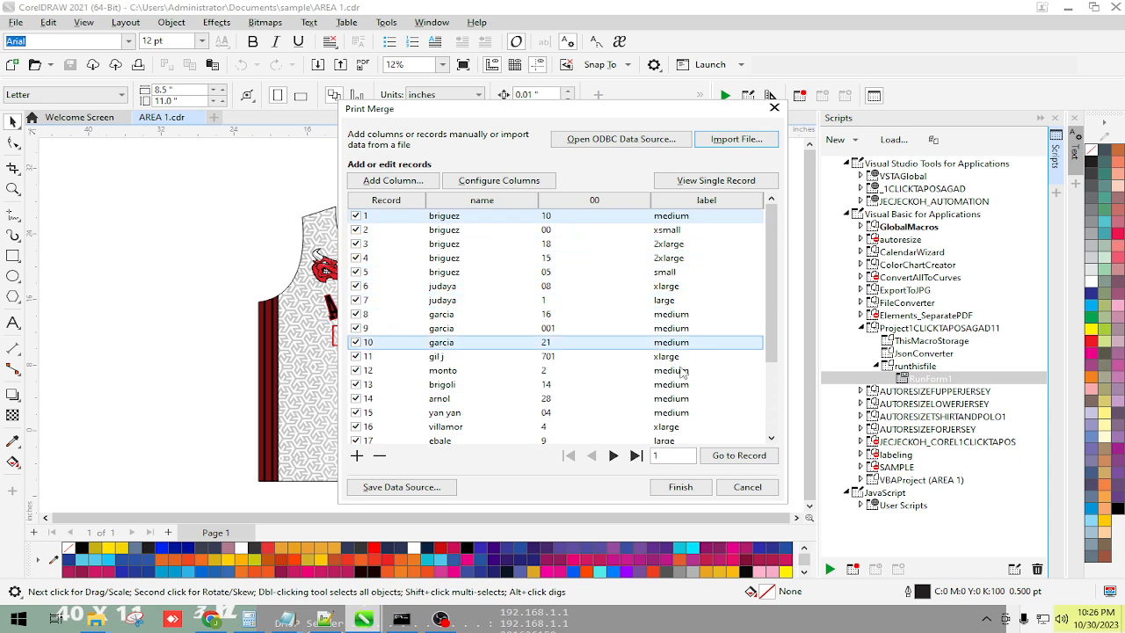
scroll(692, 373, "down", 3)
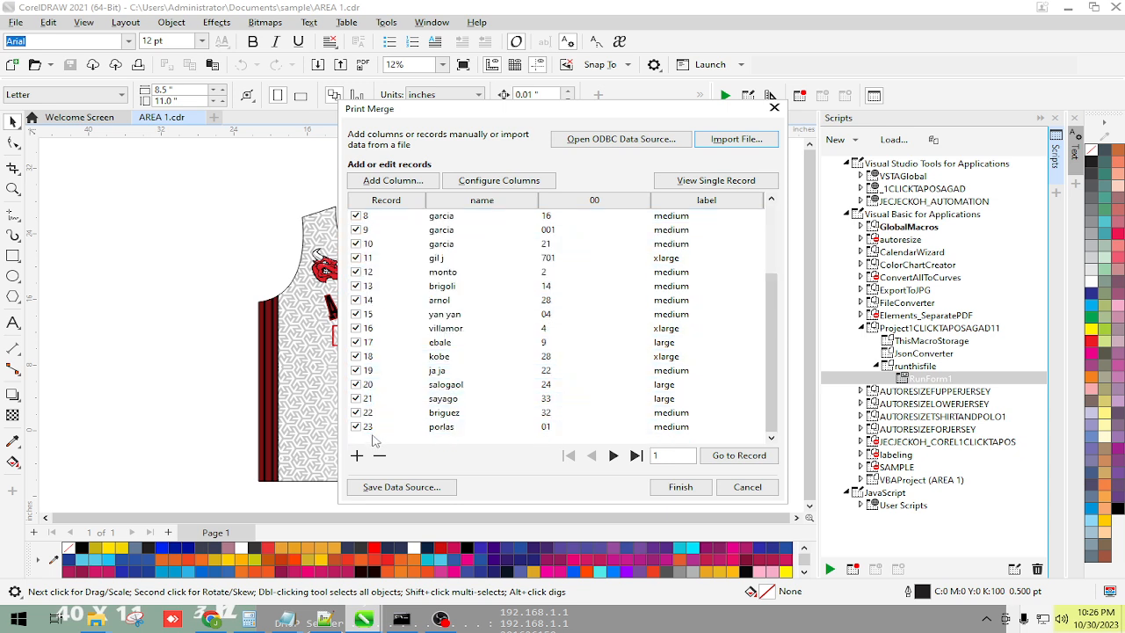
scroll(383, 426, "up", 3)
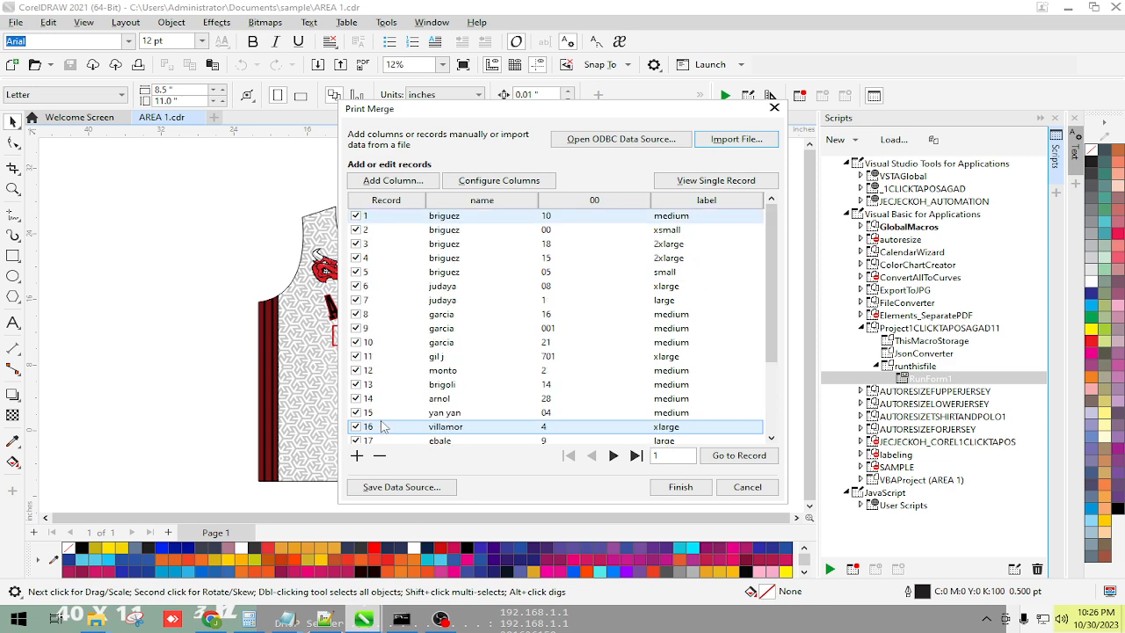
left_click(673, 487)
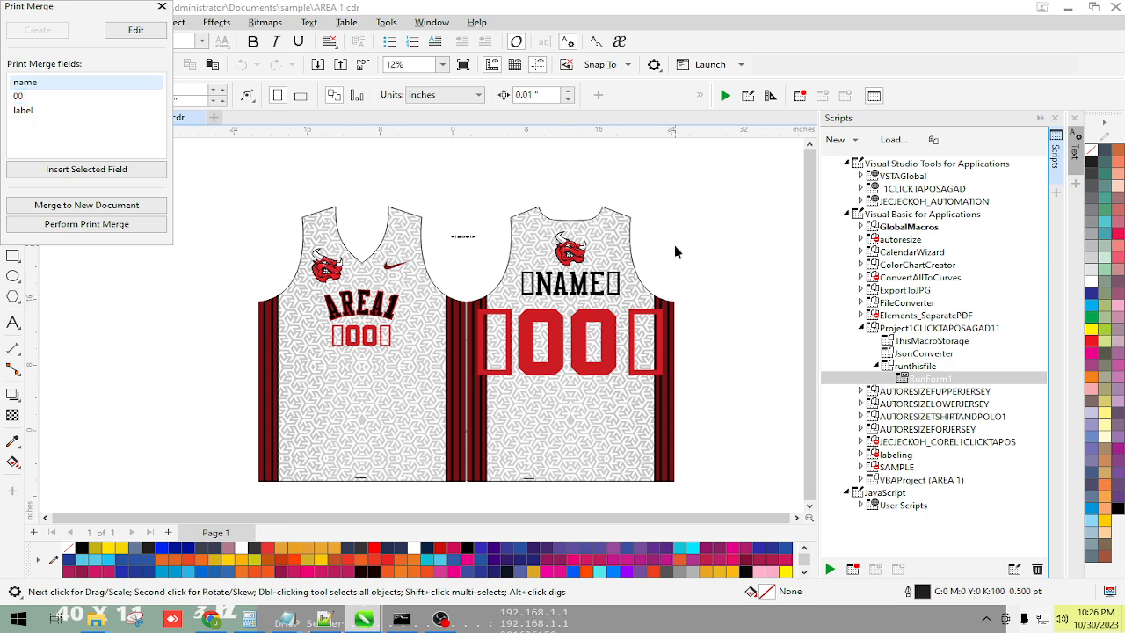
Replace the NAME placeholder text on the jersey's back panel with the name merge field
left_click(563, 286)
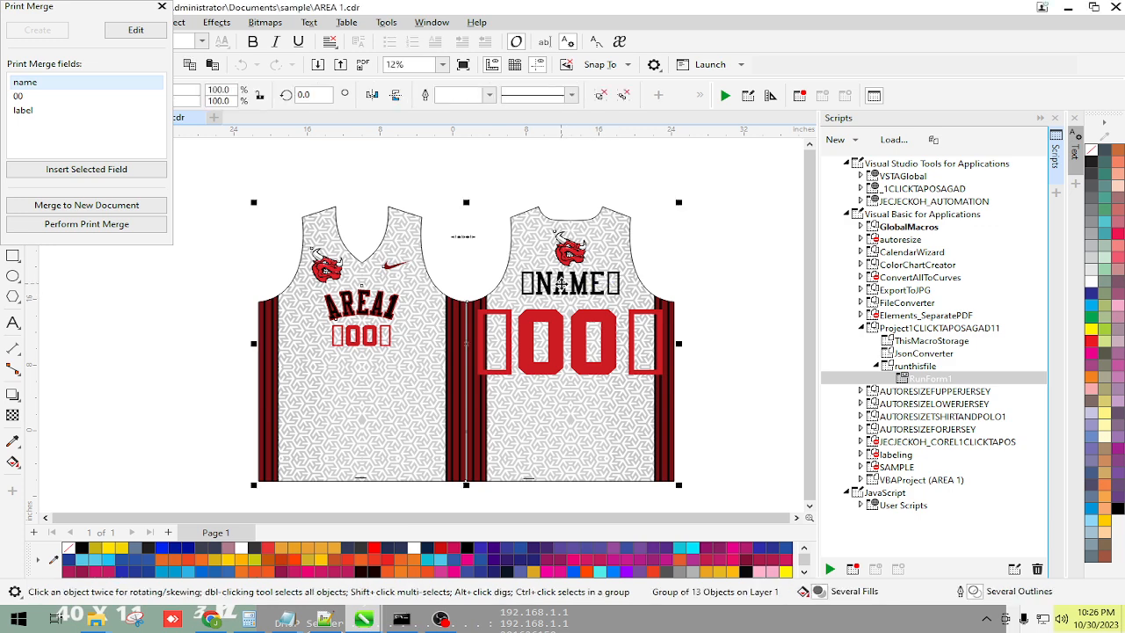
double_click(561, 285)
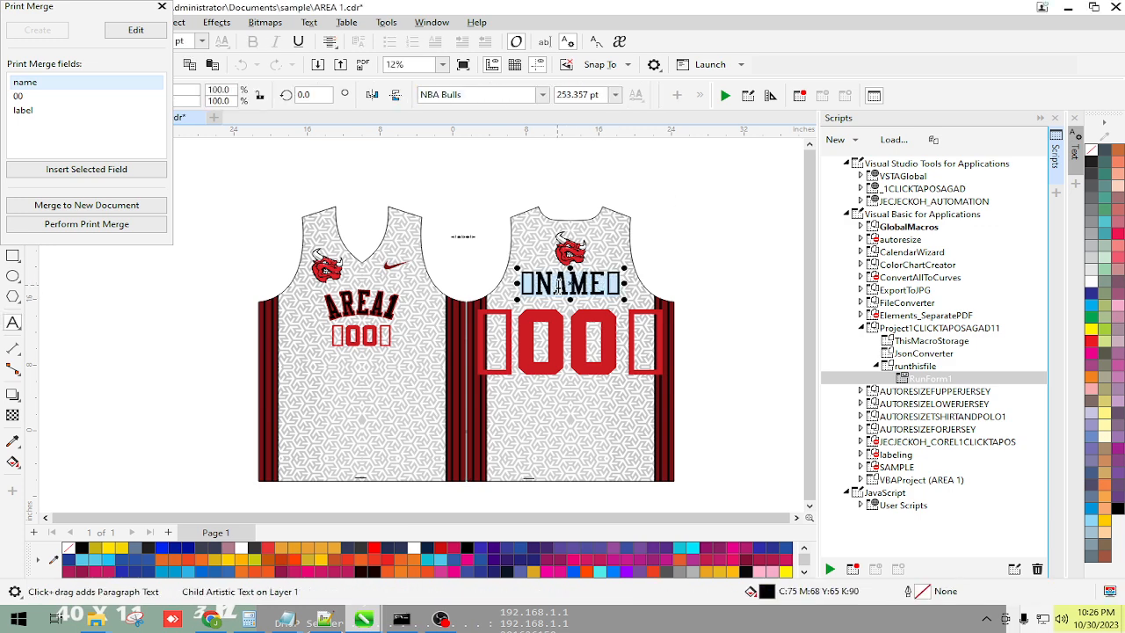
left_click(88, 171)
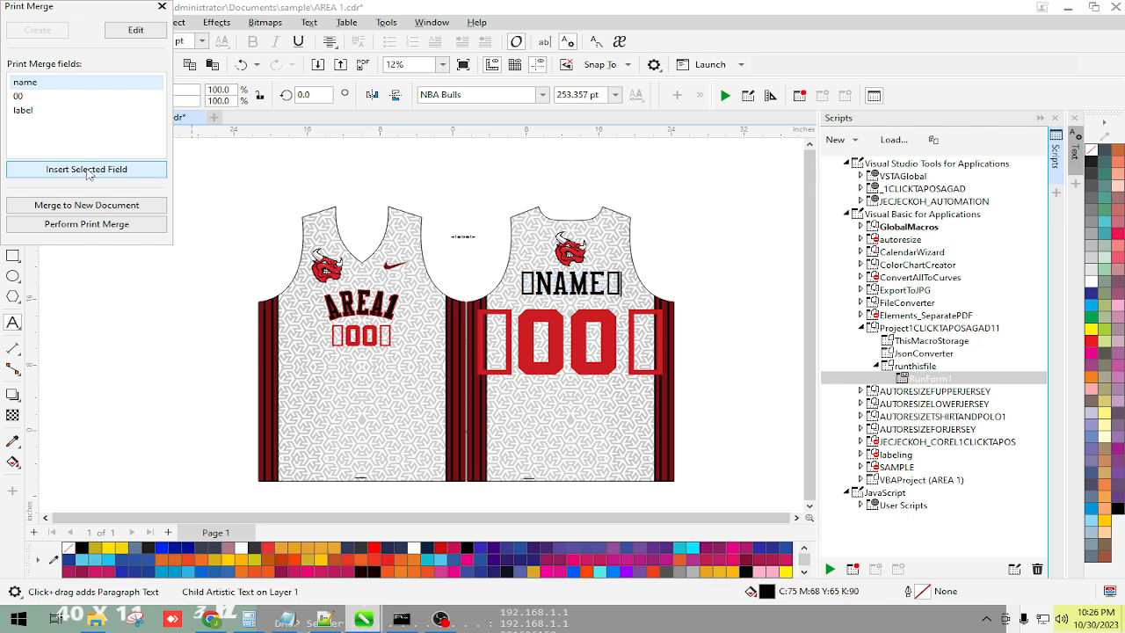
Replace the number placeholders on the jersey's back and front panels with the 00 merge field
double_click(523, 331)
left_click(21, 97)
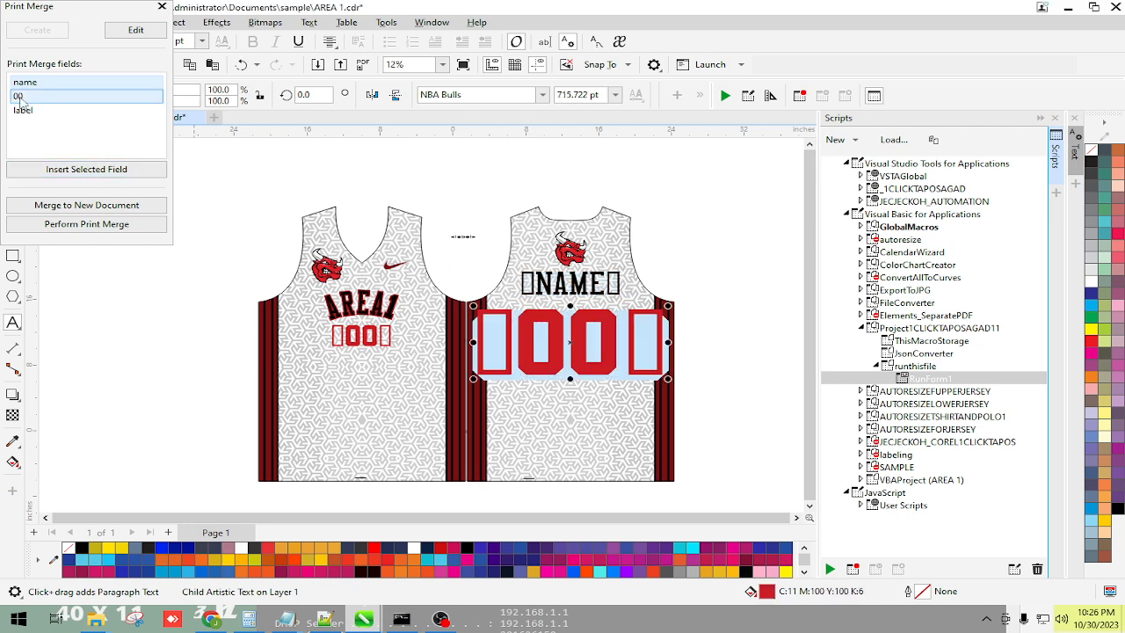
left_click(85, 172)
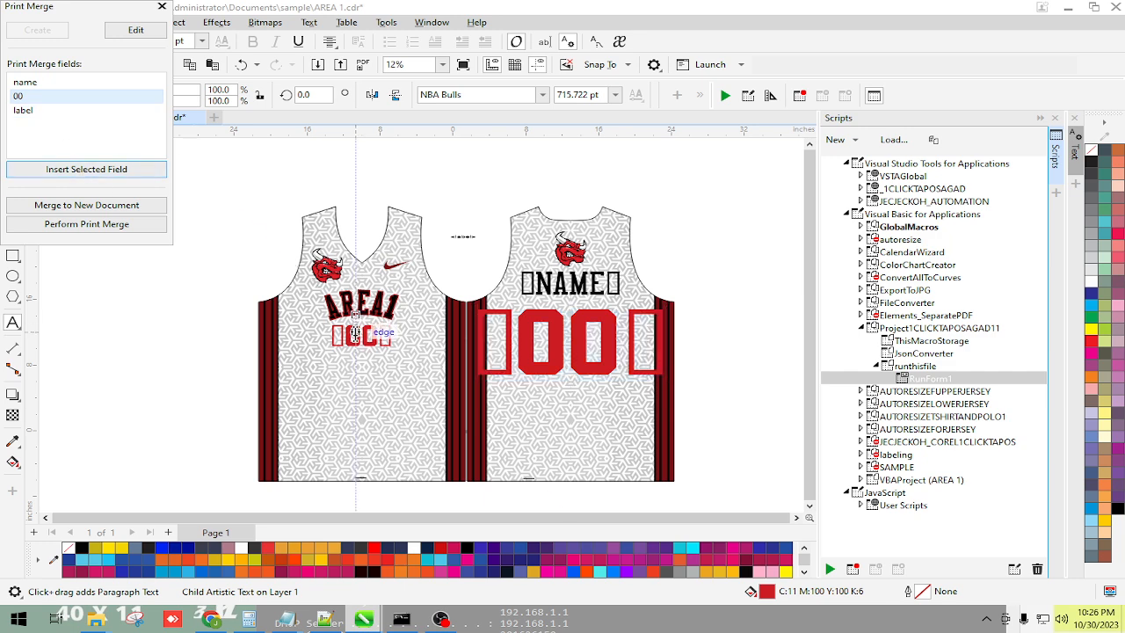
left_click(81, 173)
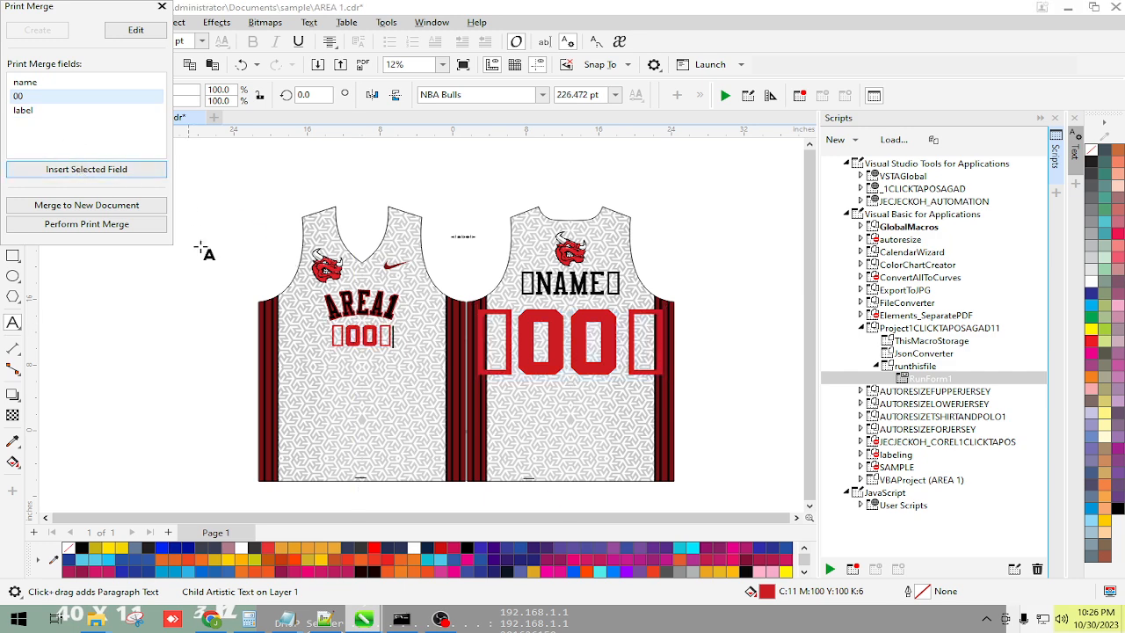
Replace the label placeholder text between the two jersey panels with the label merge field
scroll(451, 279, "up", 2)
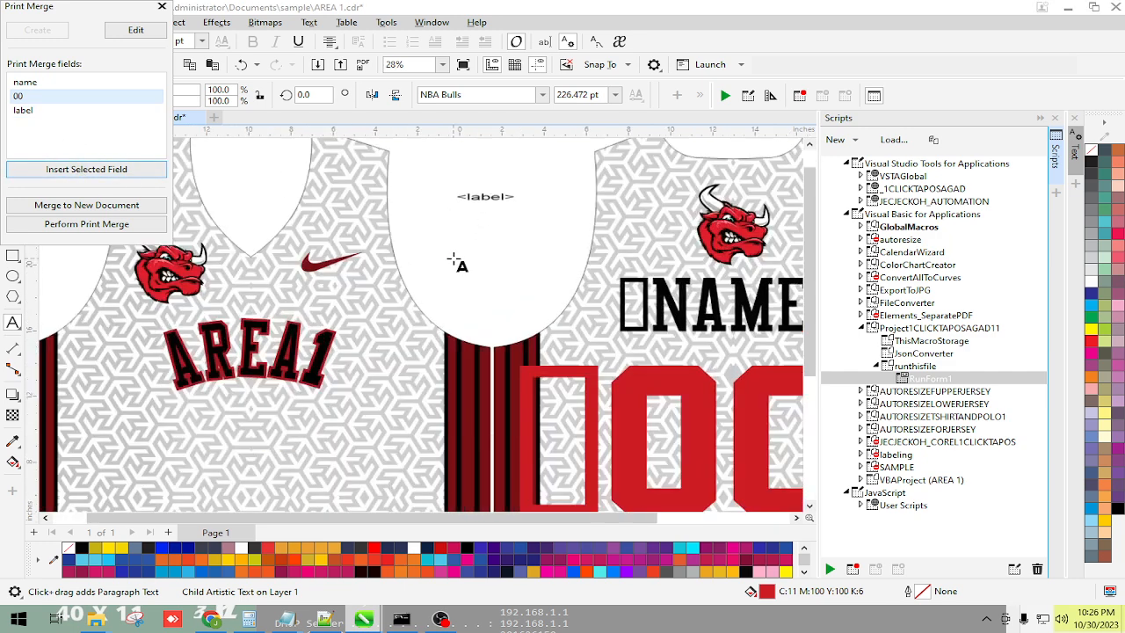
left_click(485, 197)
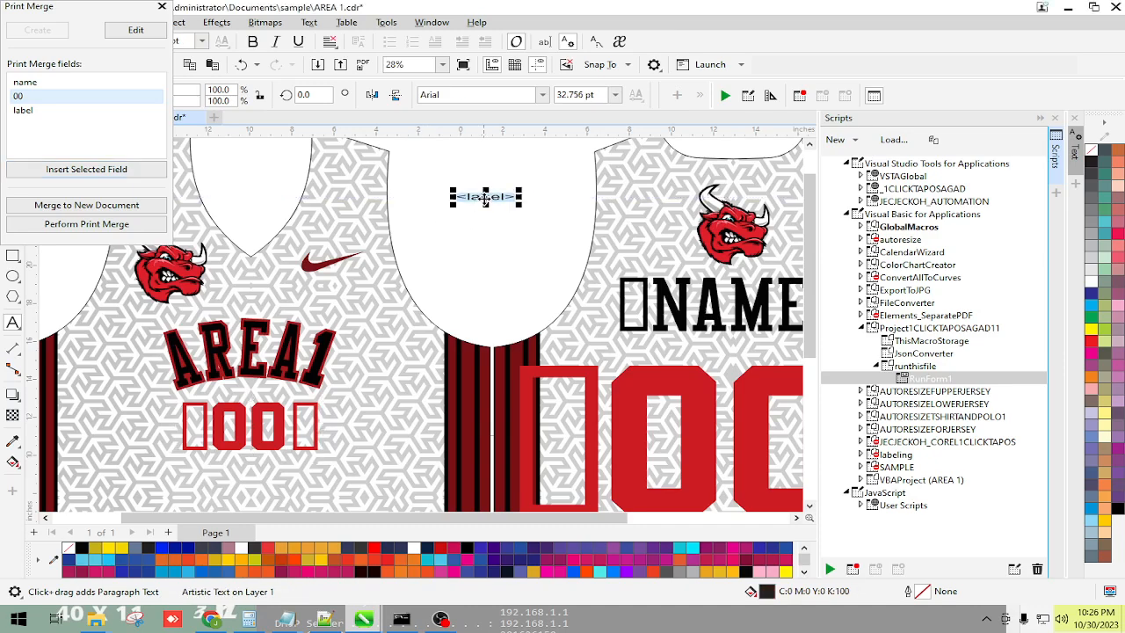
left_click(25, 113)
left_click(78, 168)
scroll(491, 381, "down", 2)
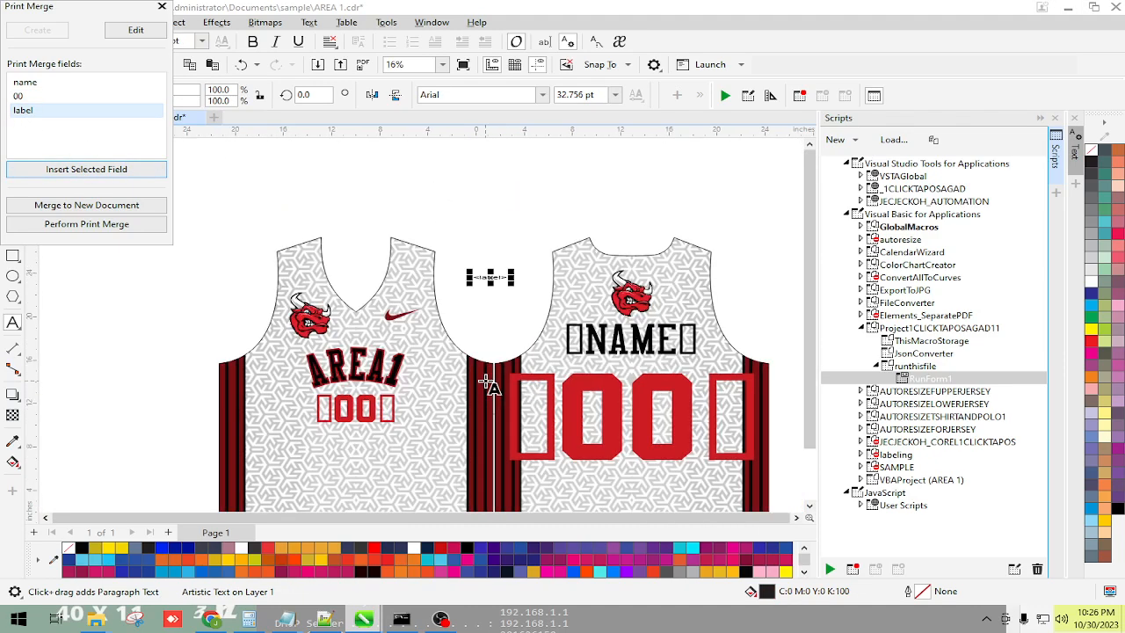
left_click(813, 297)
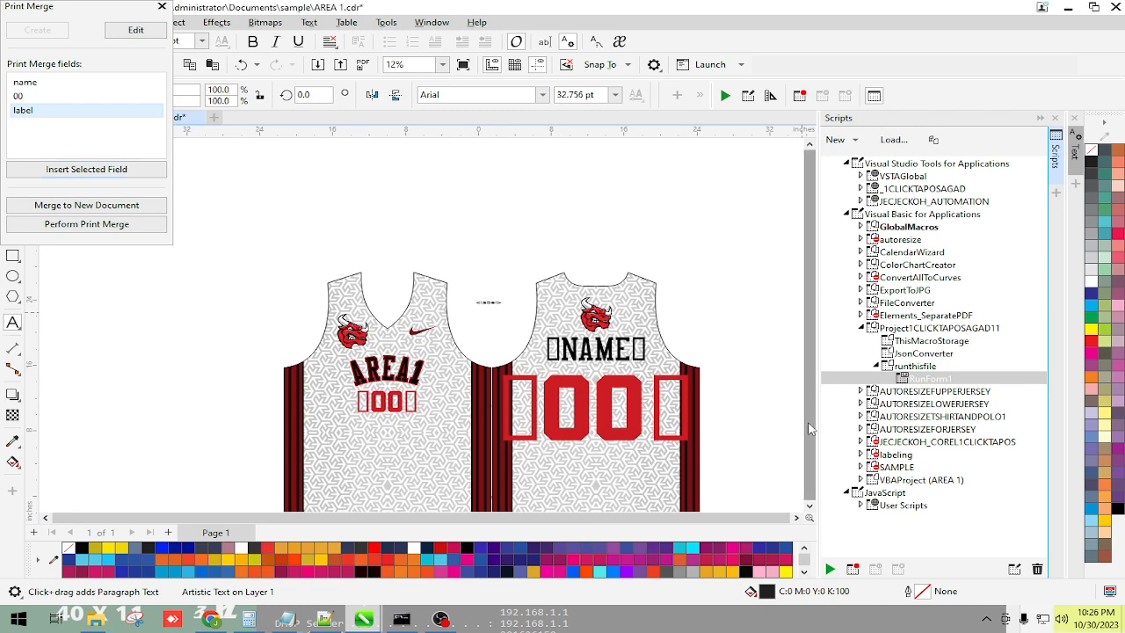
scroll(615, 497, "down", 1)
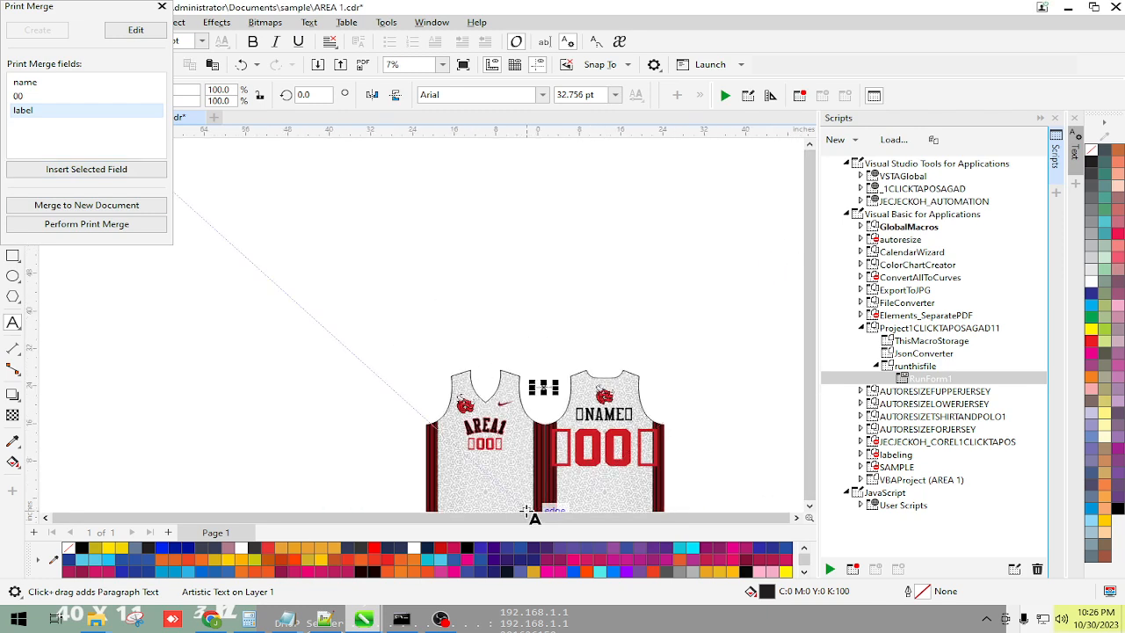
scroll(528, 492, "down", 2)
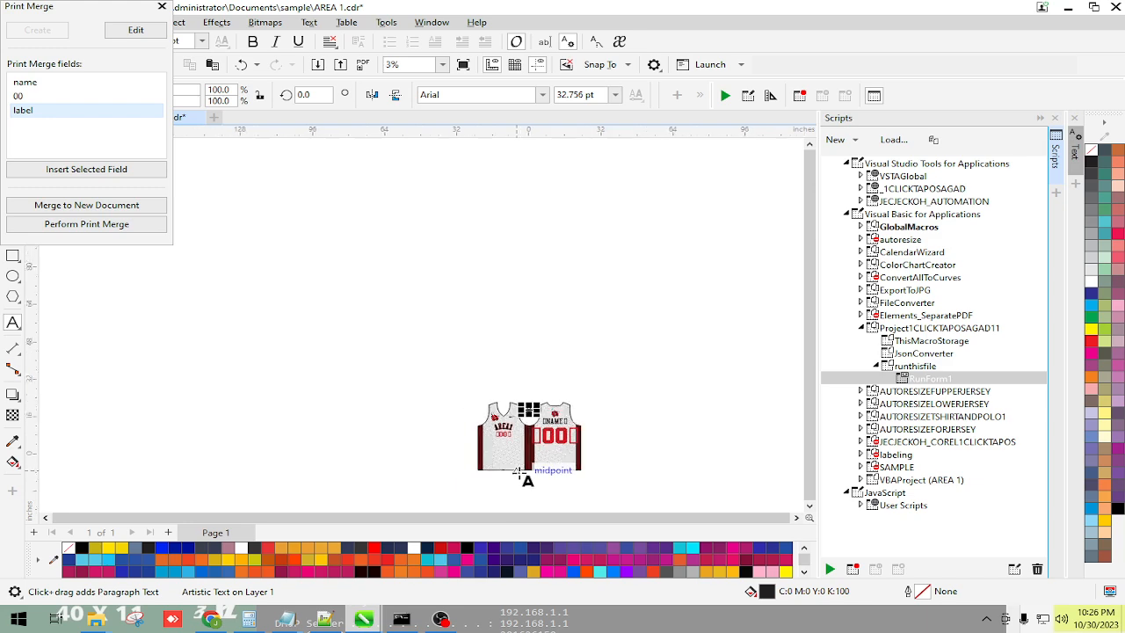
scroll(527, 479, "down", 1)
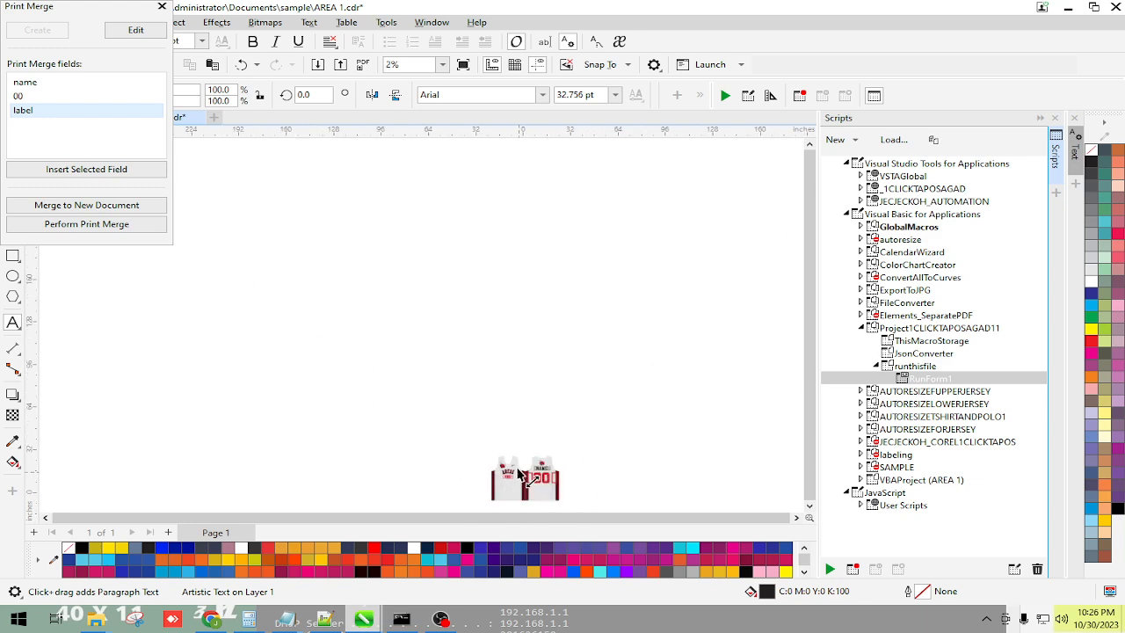
scroll(525, 477, "up", 7)
type("hh")
key("BackSpace")
key("BackSpace")
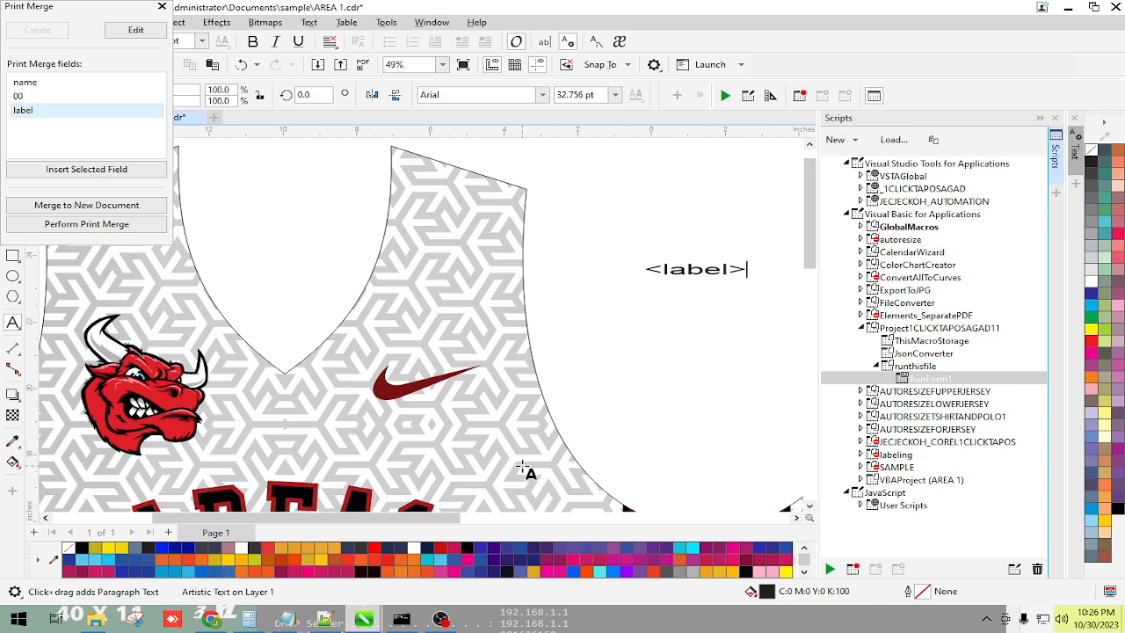
Replace the small label texts at the bottom hems of the front and back jersey panels with the label merge field
left_click_drag(813, 220, 809, 470)
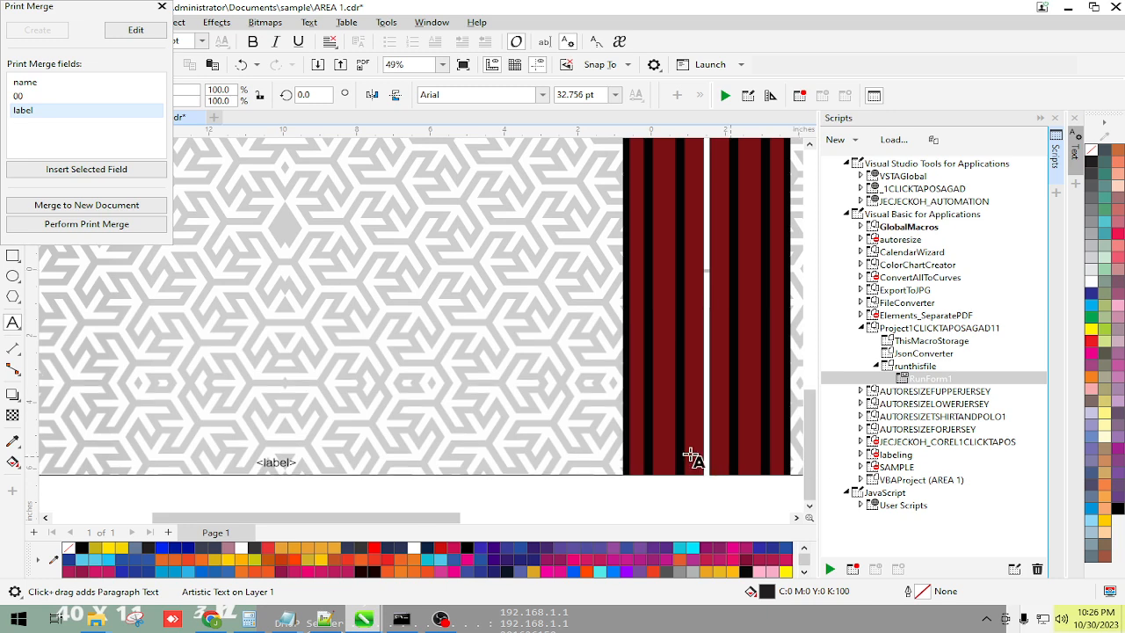
left_click(275, 463)
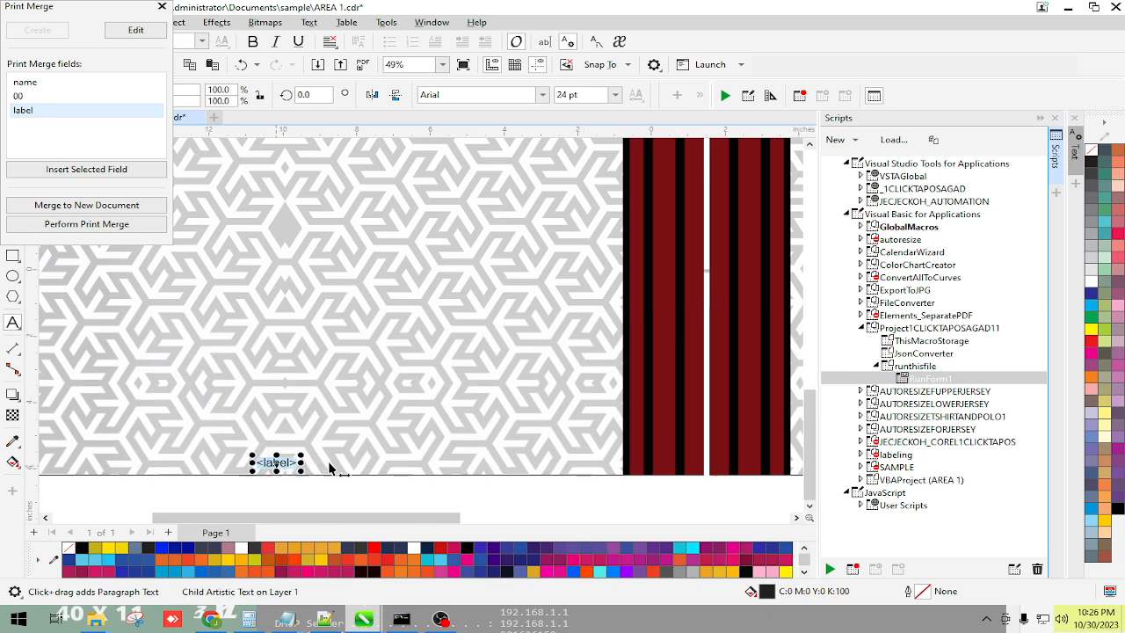
left_click(88, 176)
left_click_drag(382, 518, 581, 518)
left_click(464, 469)
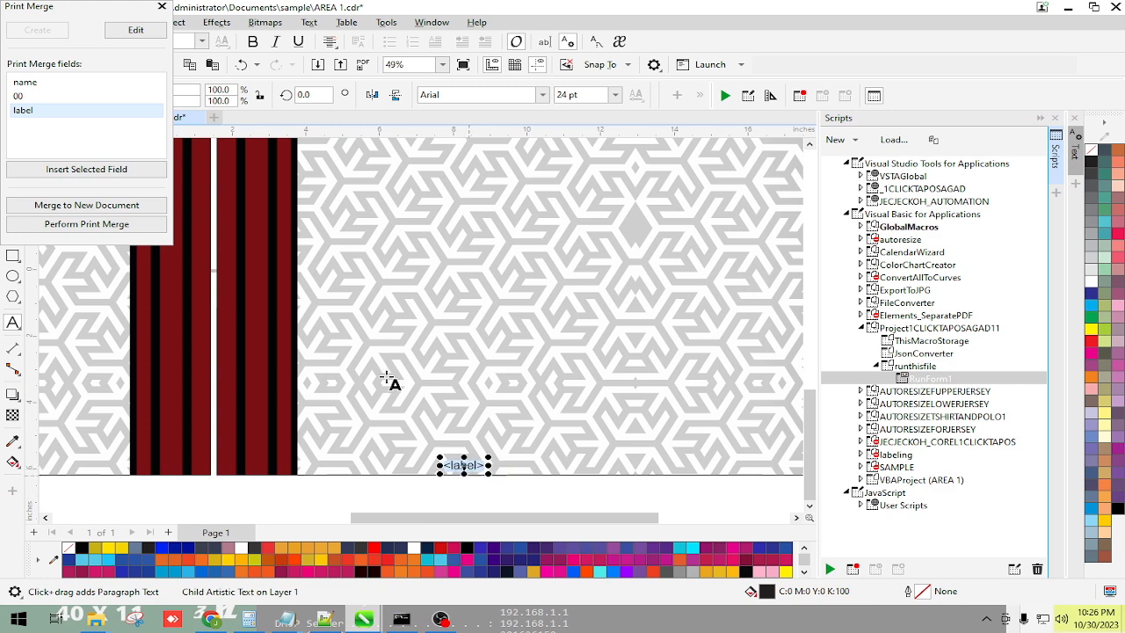
left_click(88, 172)
Inspect the name and number merge fields on the jersey's back panel by selecting them individually within the group
scroll(567, 290, "down", 3)
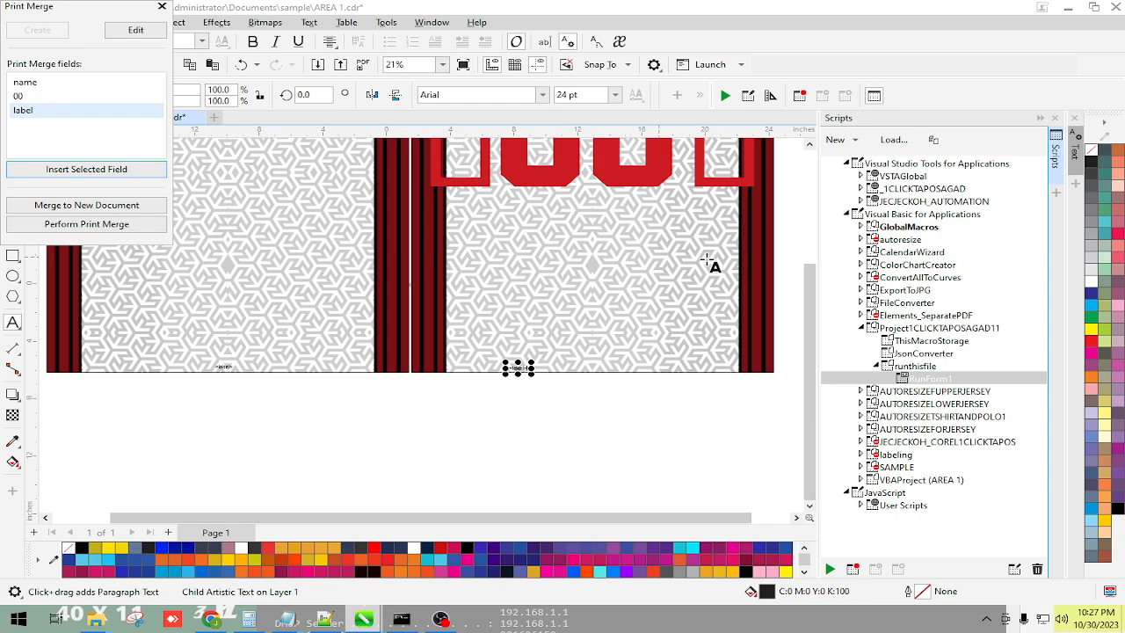
left_click_drag(809, 299, 810, 220)
scroll(536, 176, "down", 1)
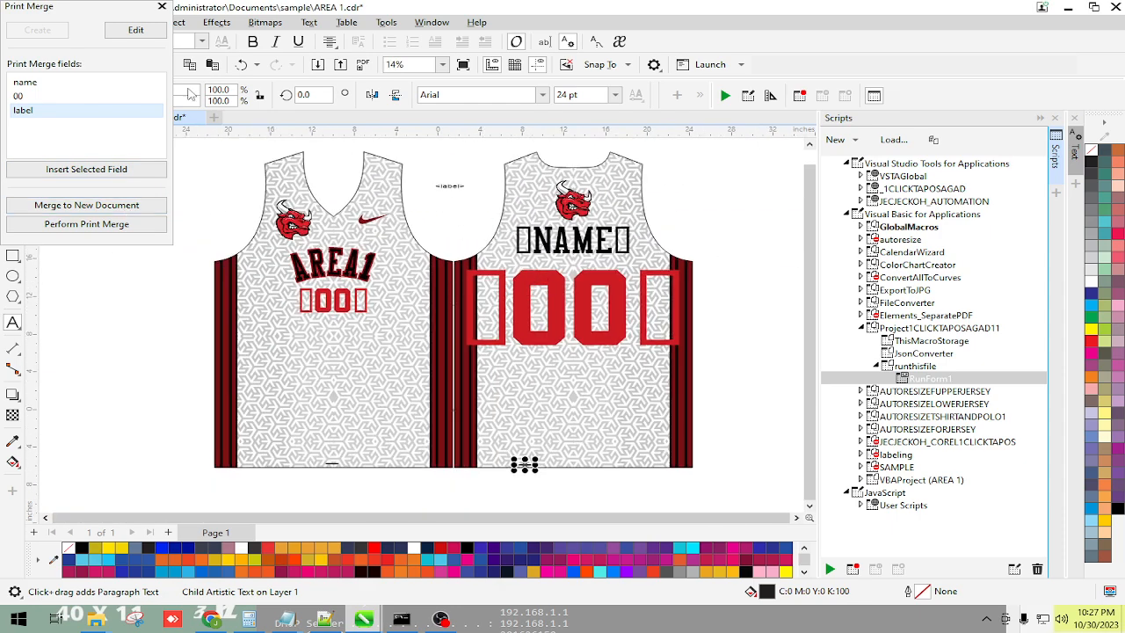
left_click(83, 16)
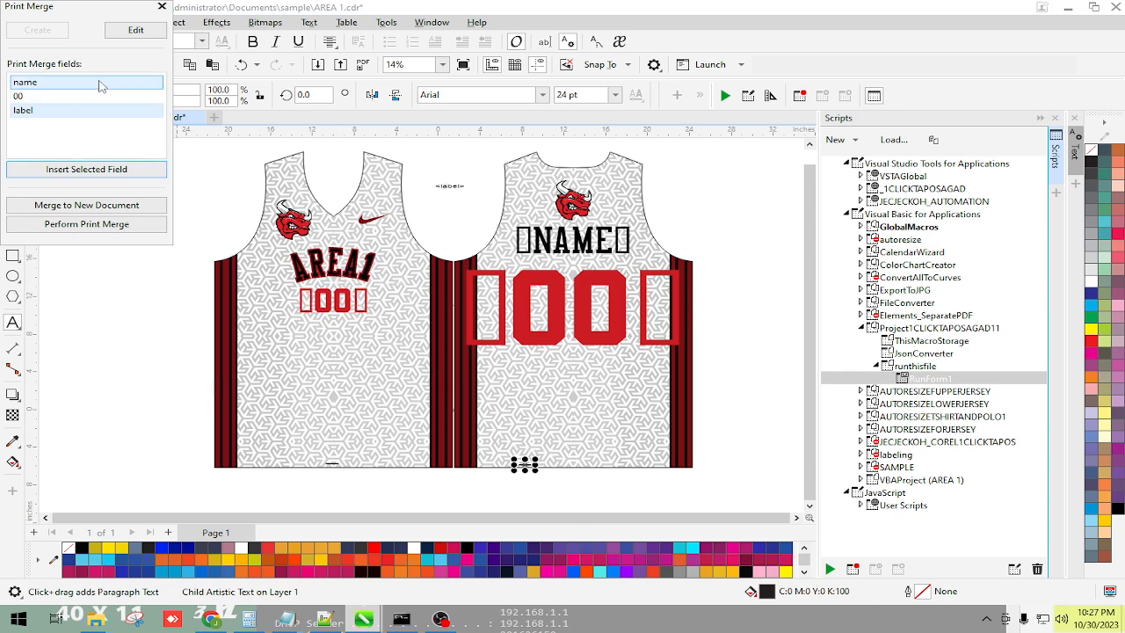
left_click_drag(86, 15, 149, 14)
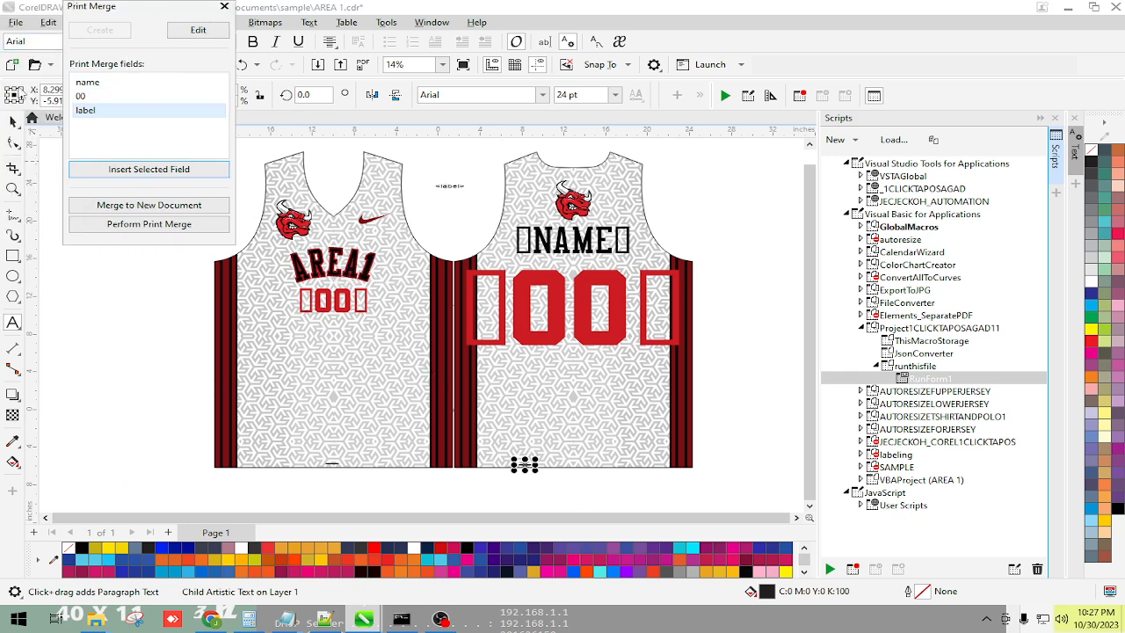
left_click(12, 121)
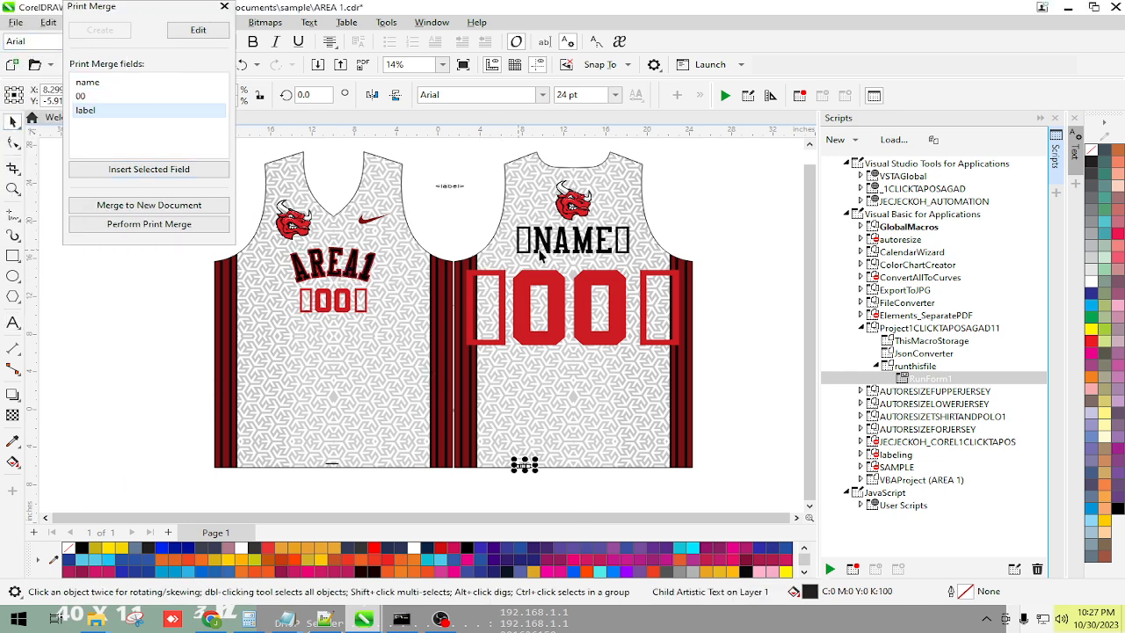
left_click(569, 242)
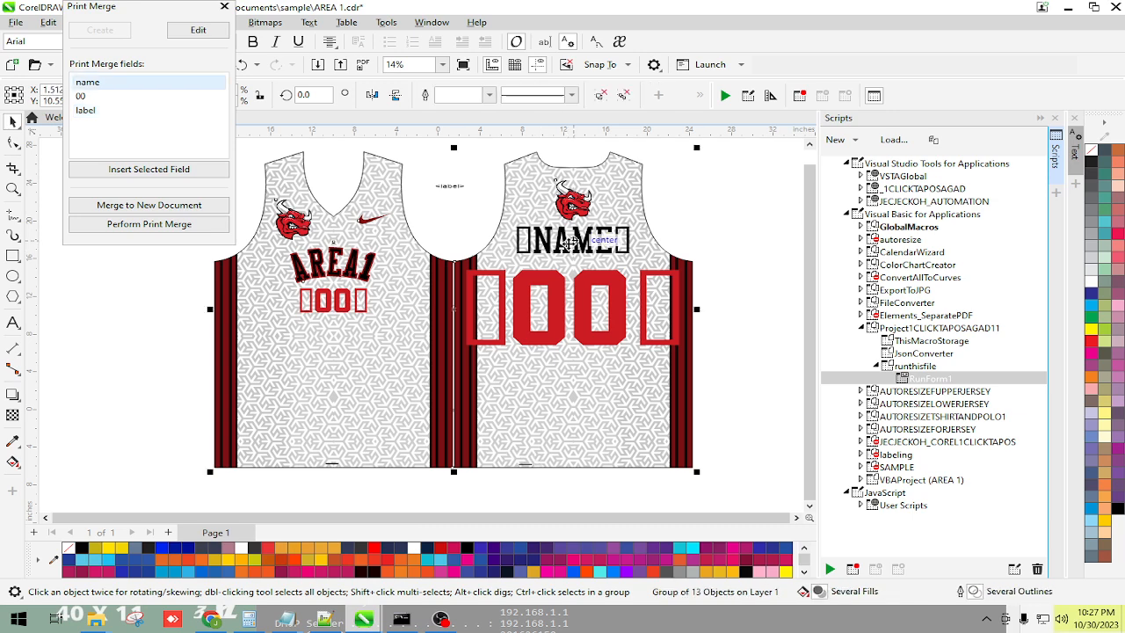
left_click(587, 233, "ctrl")
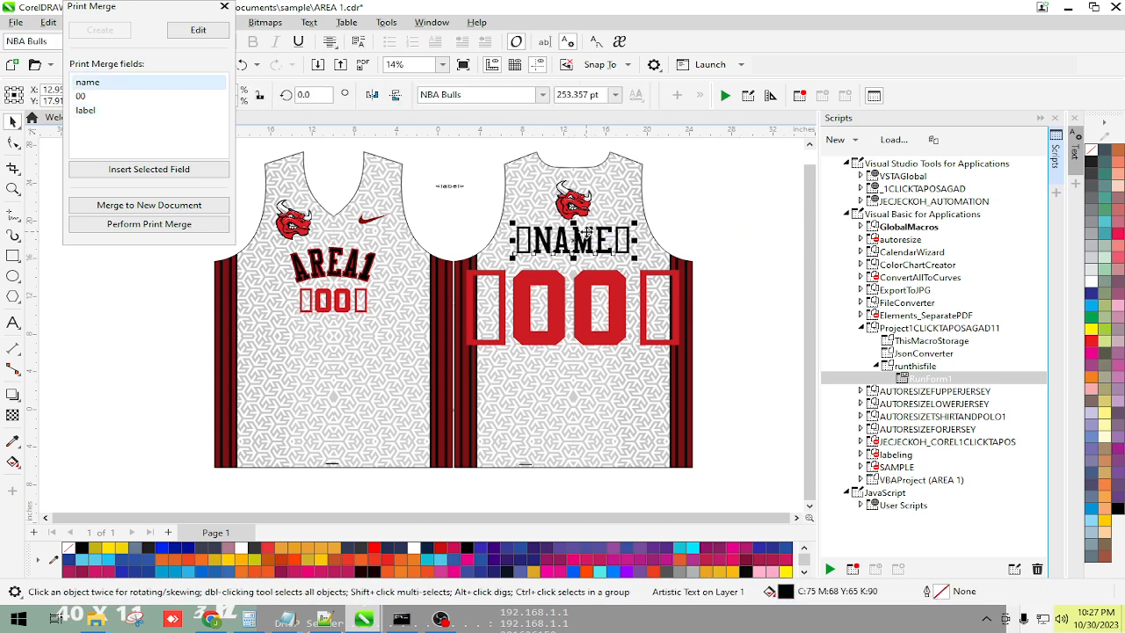
left_click(579, 303, "ctrl")
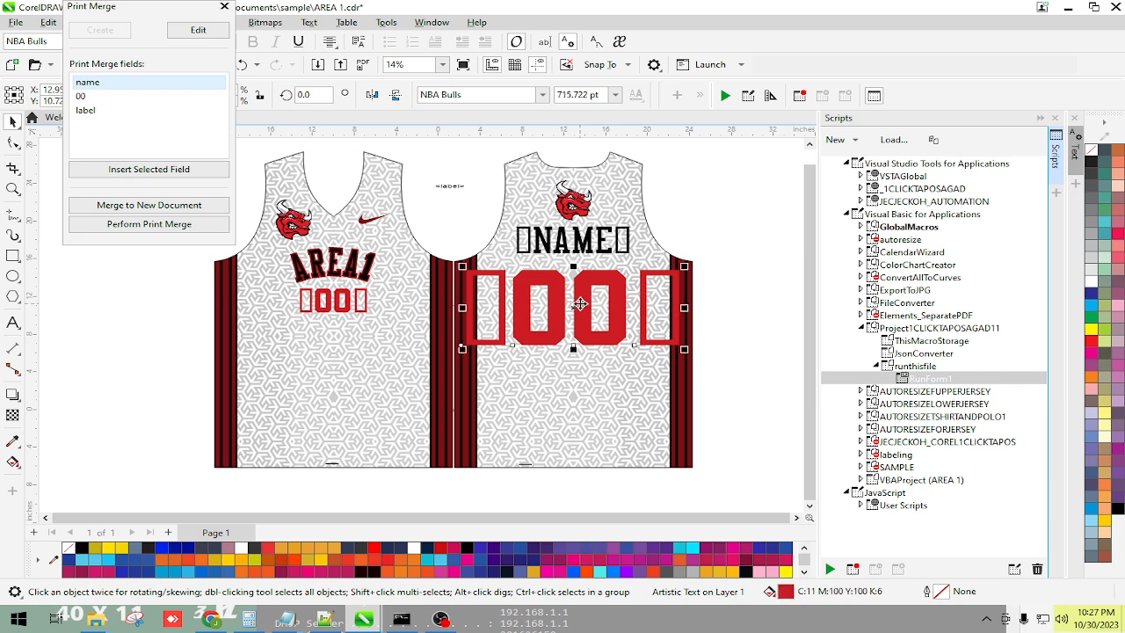
left_click(594, 245, "ctrl+shift")
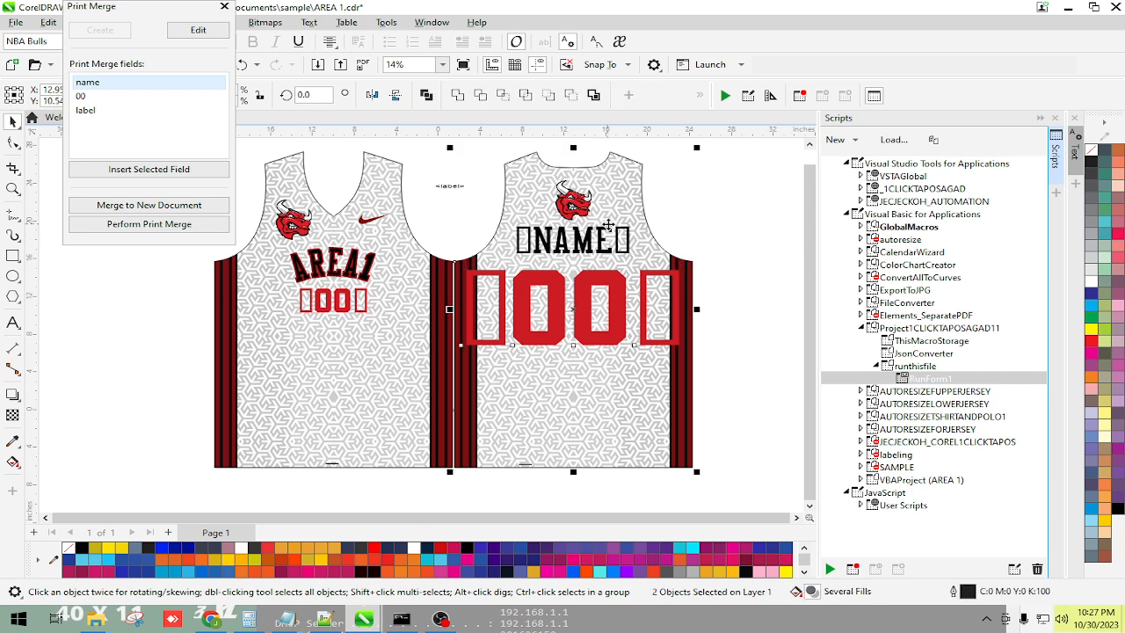
left_click(617, 215, "ctrl+shift")
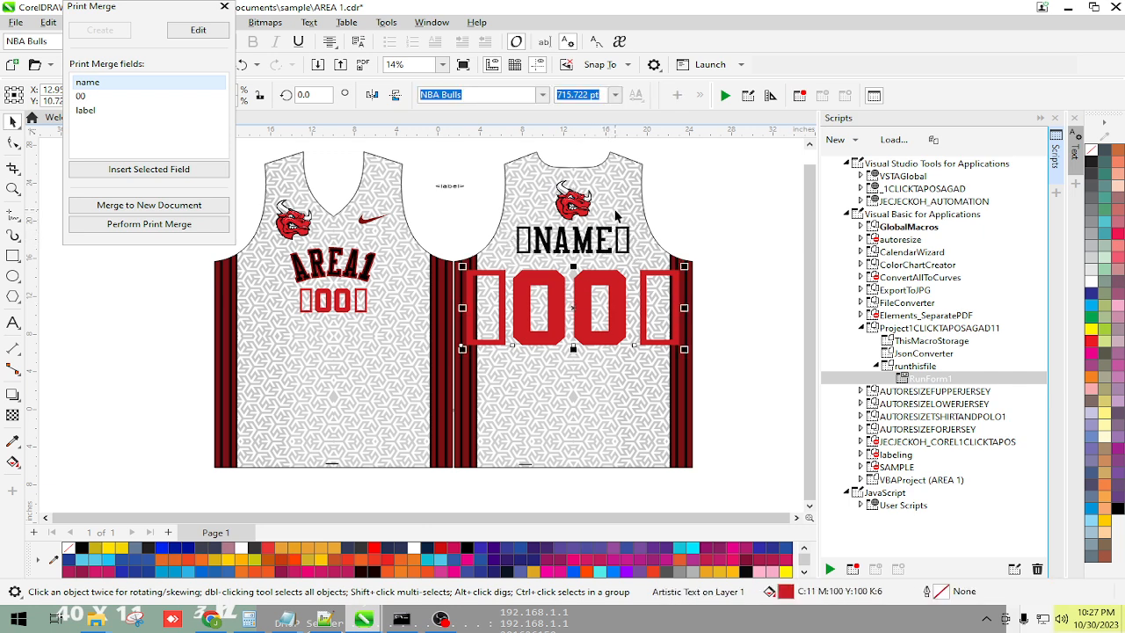
Show the paragraph alignment settings in the Text docker and close the Scripts docker
left_click(572, 465)
left_click(431, 22)
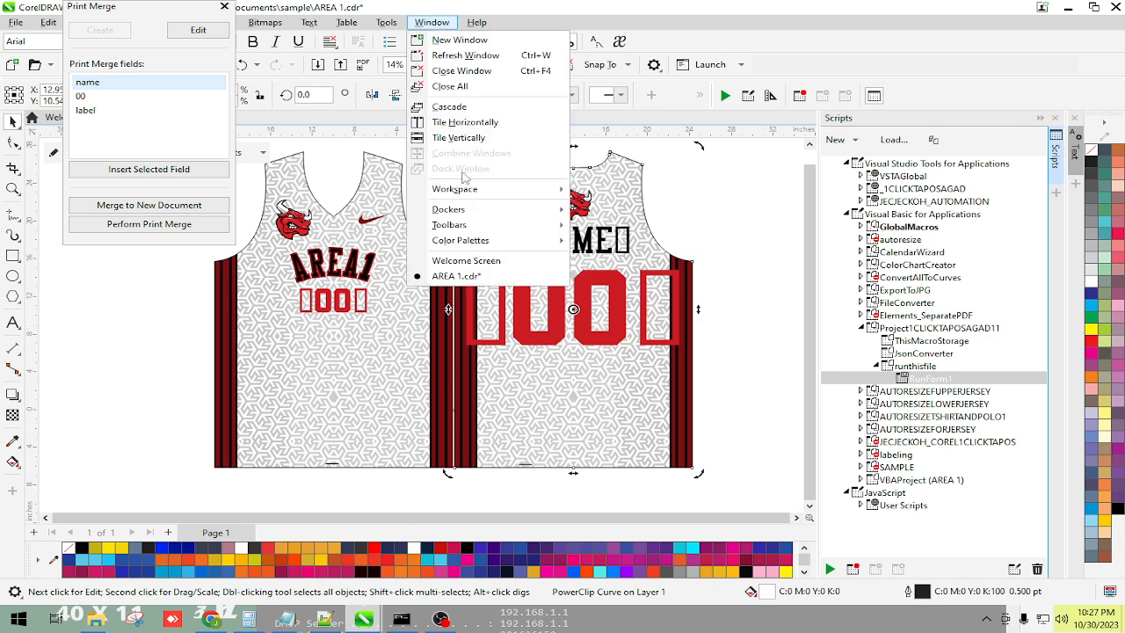
mouse_move(446, 226)
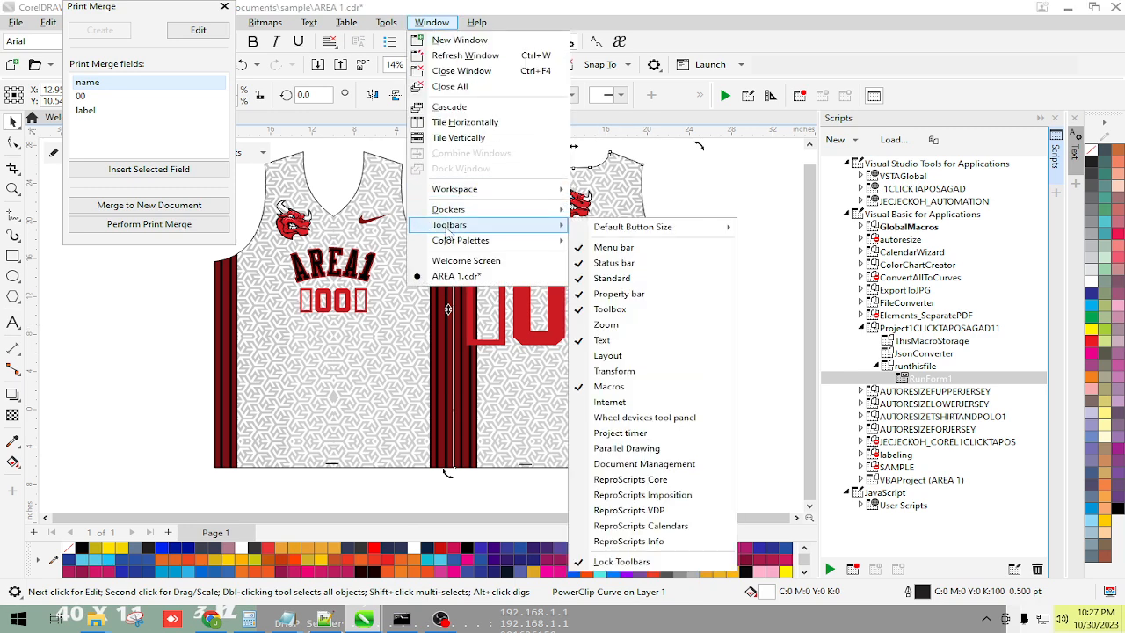
left_click(1075, 155)
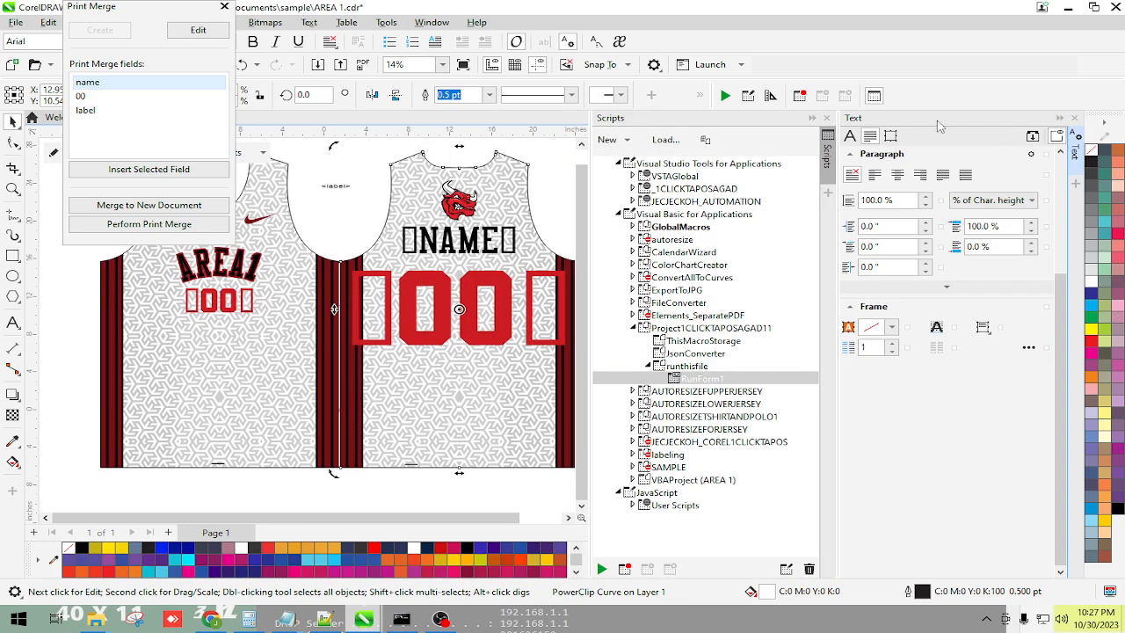
left_click(827, 119)
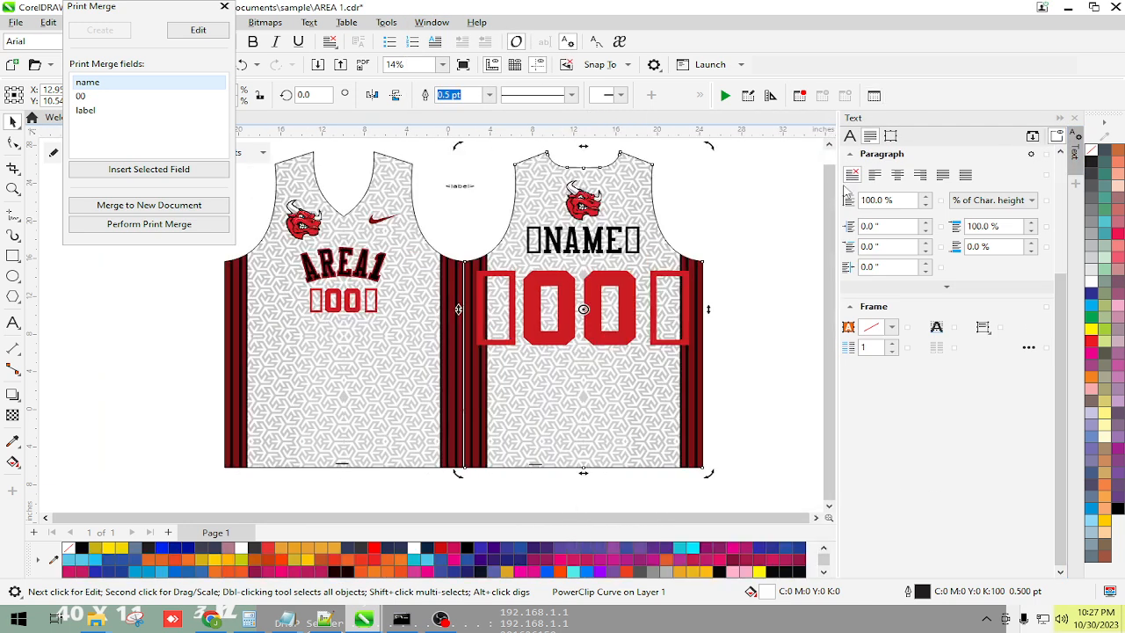
Check the alignment of the name and number fields, and centre-align the label text between the two jersey panels
left_click(573, 251)
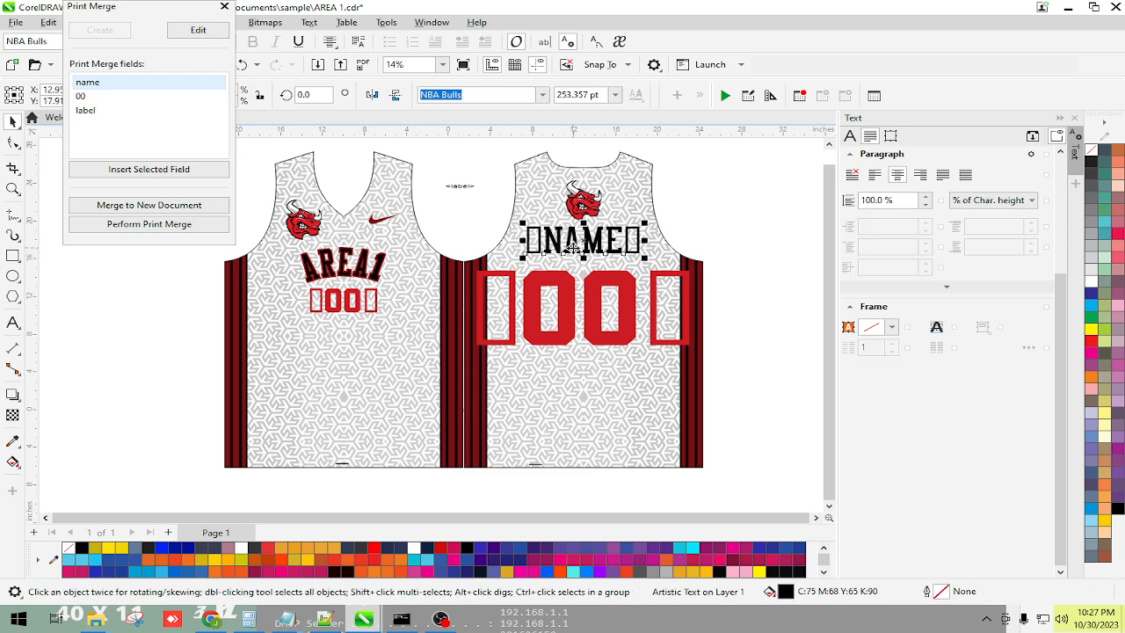
left_click(607, 308)
left_click(598, 331)
left_click(340, 305)
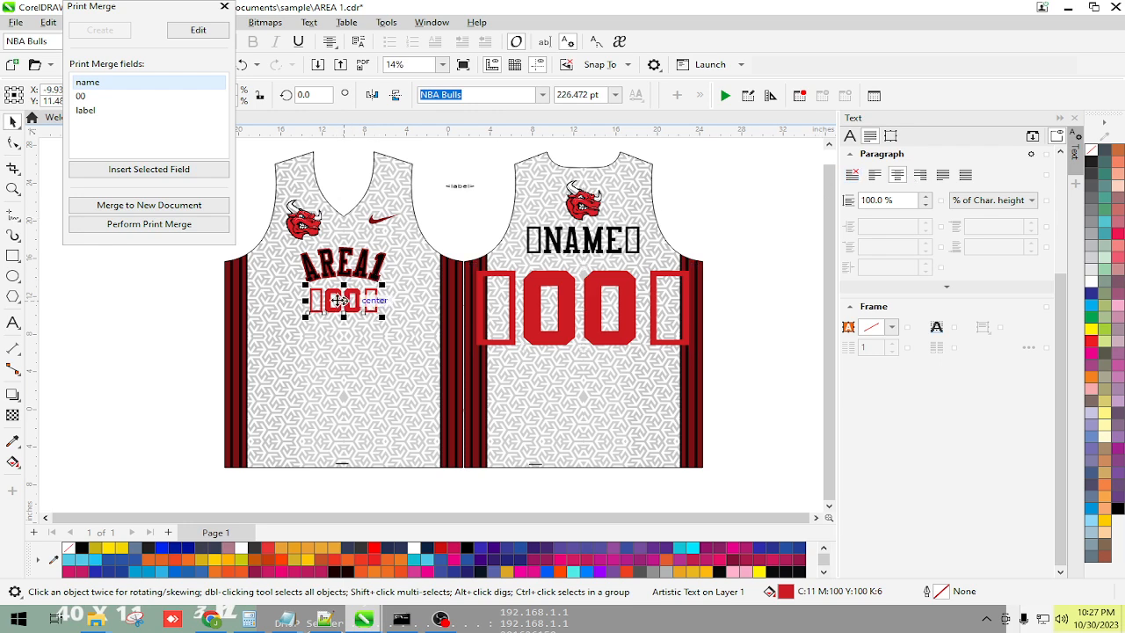
left_click(457, 186)
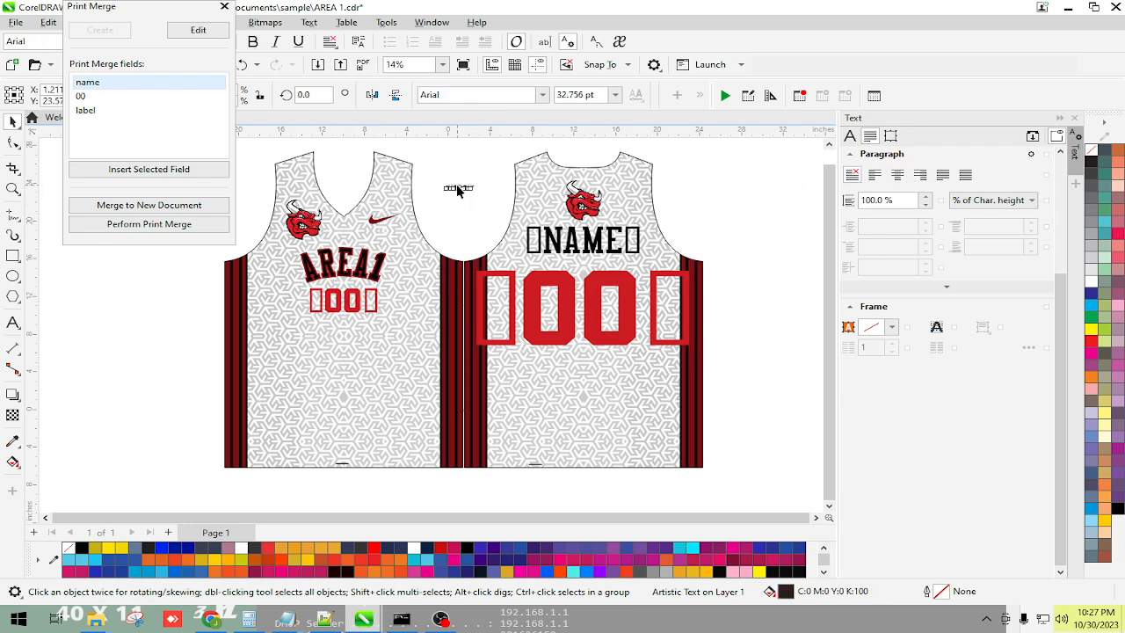
left_click(898, 174)
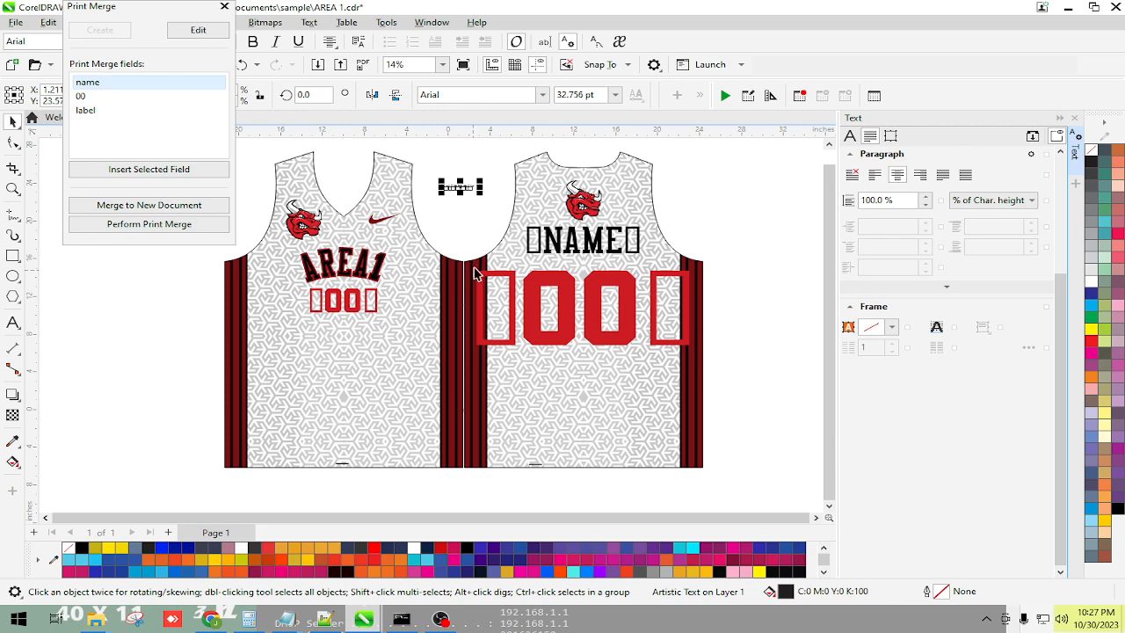
left_click(496, 186)
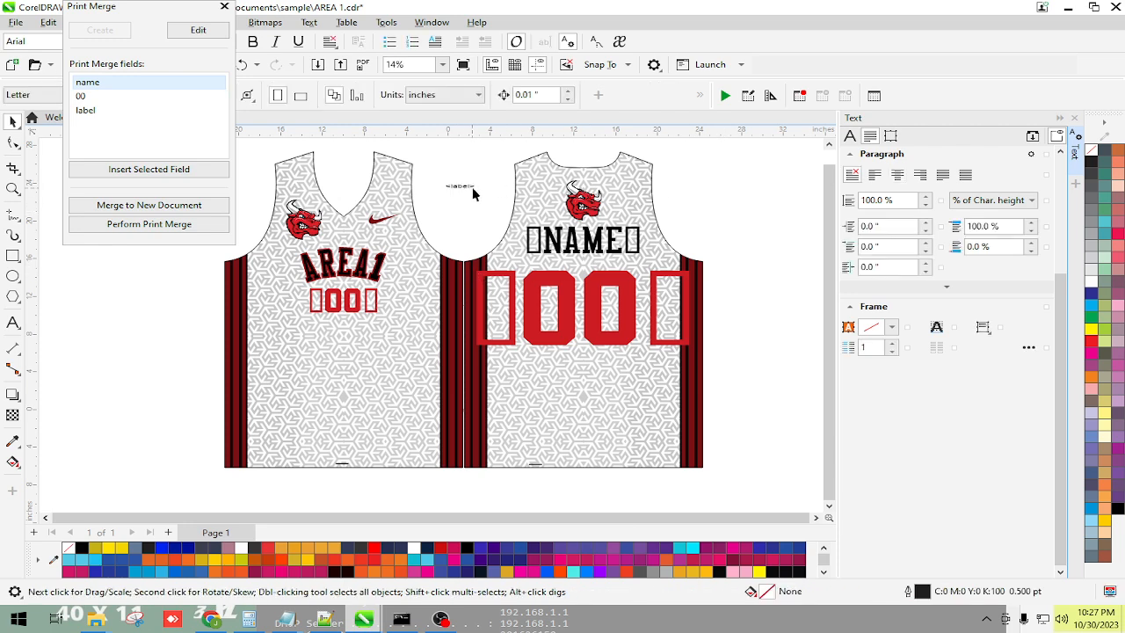
Try to group the front and back jersey panels with the label text moved aside, and return the label between them
left_click(464, 186)
left_click_drag(460, 186, 787, 192)
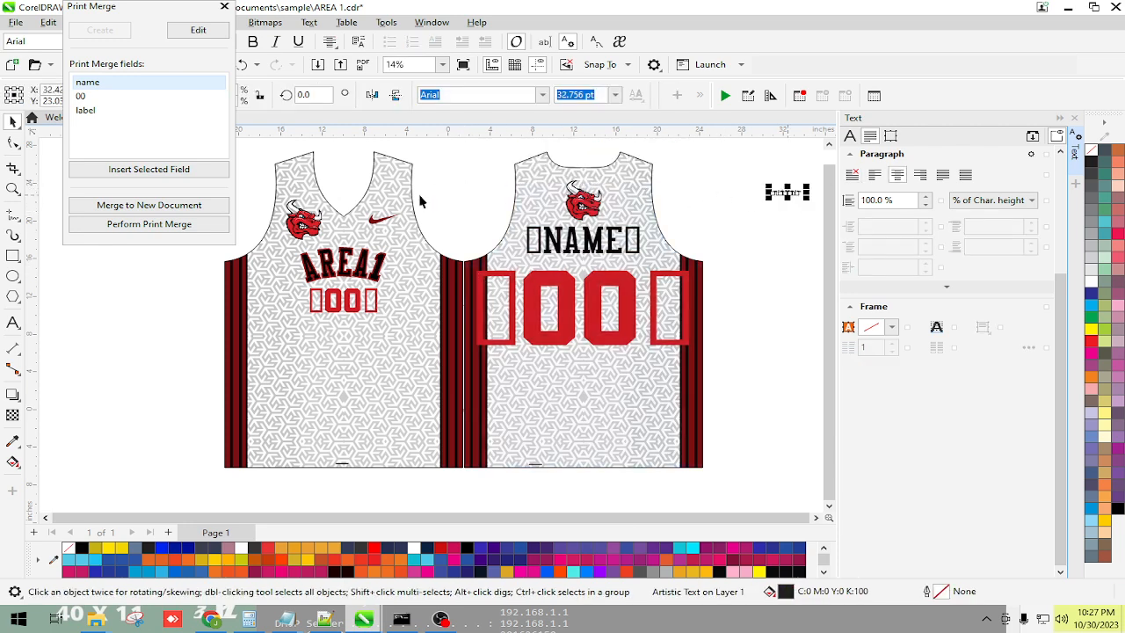
left_click(179, 18)
left_click_drag(130, 11, 1, 22)
left_click_drag(155, 151, 733, 499)
key("ctrl+g")
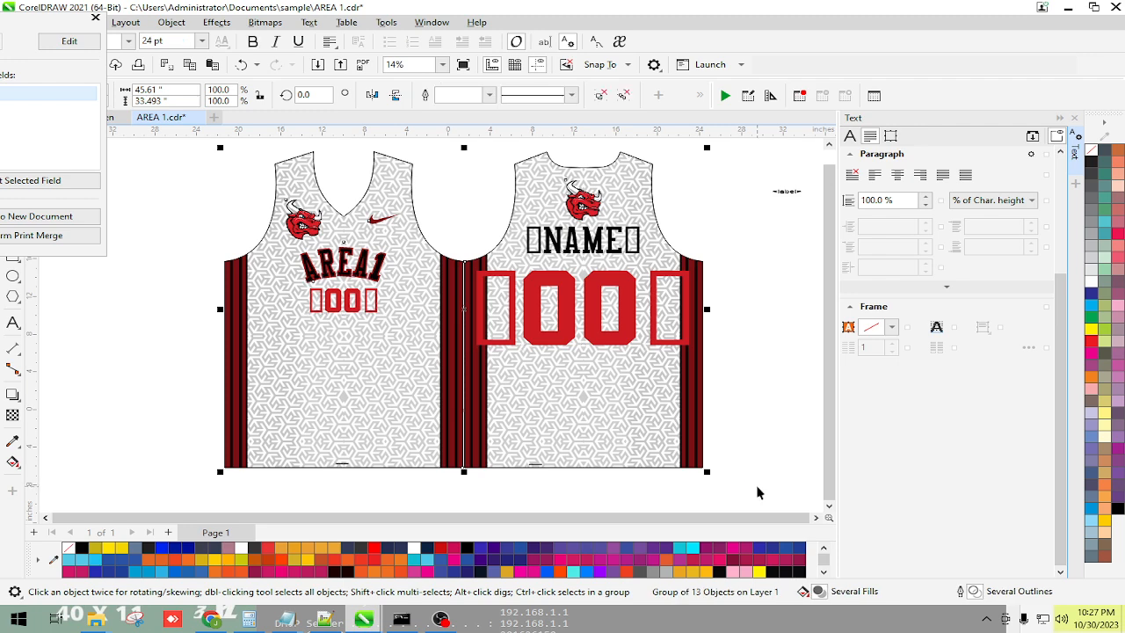
left_click(799, 370)
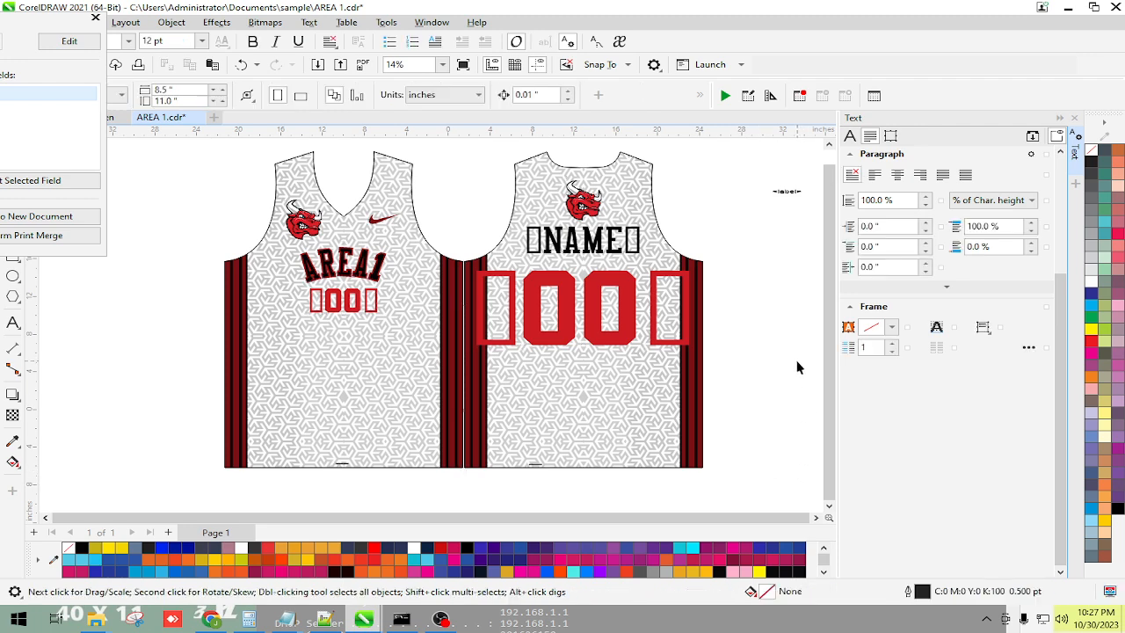
left_click(788, 192)
left_click_drag(790, 192, 469, 199)
Merge the jersey template with the imported records into a new document and close the Print Merge dialog
left_click_drag(4, 21, 105, 43)
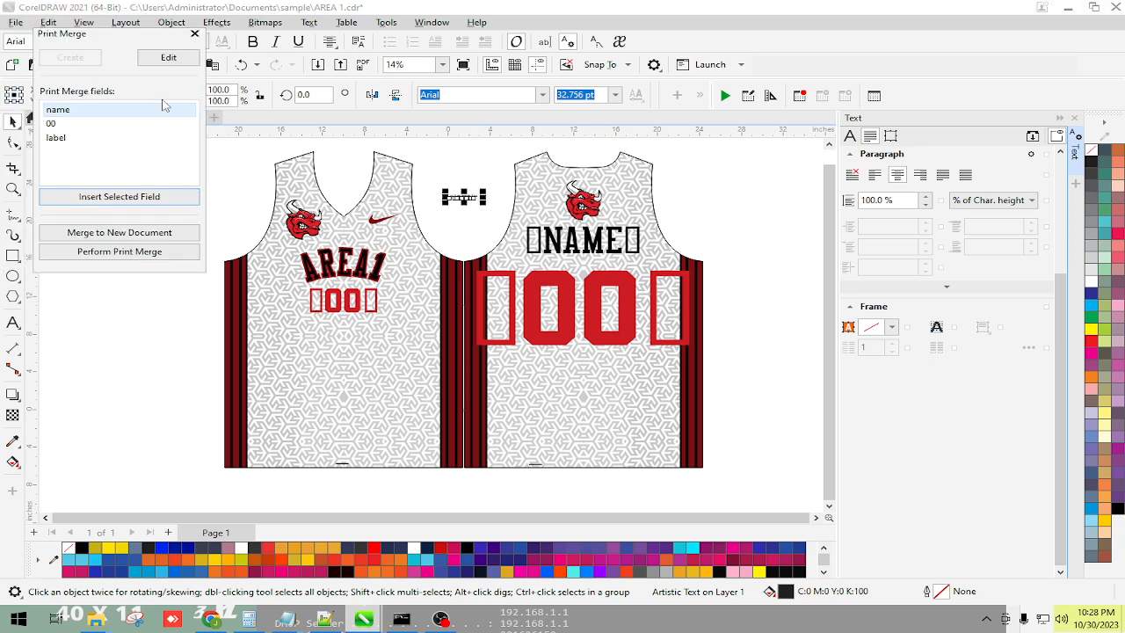
left_click(114, 234)
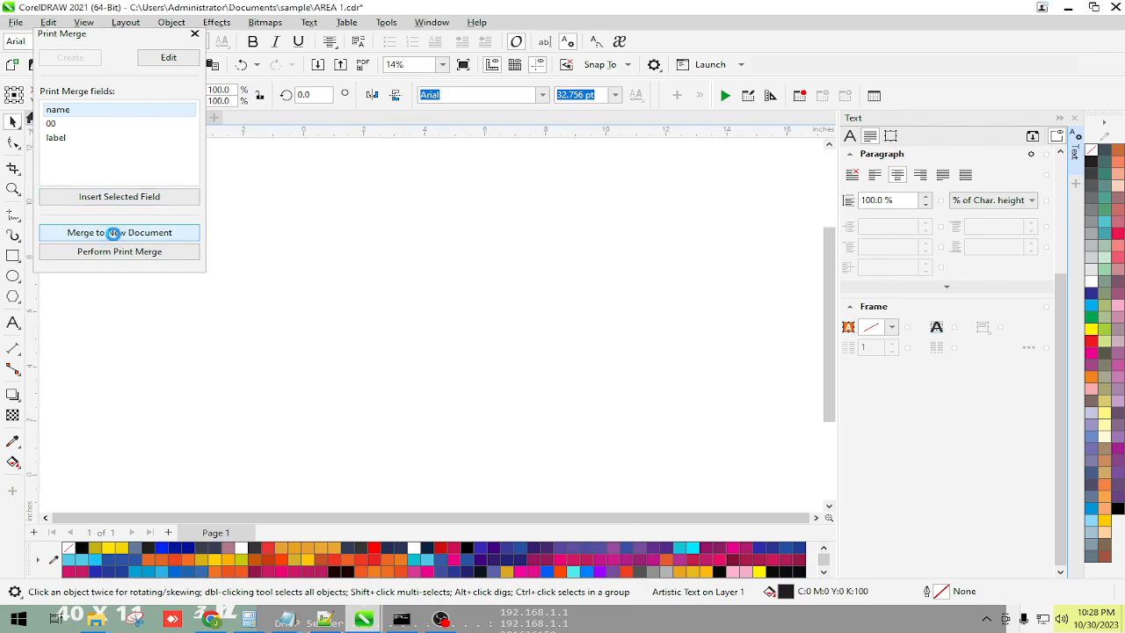
scroll(391, 334, "down", 4)
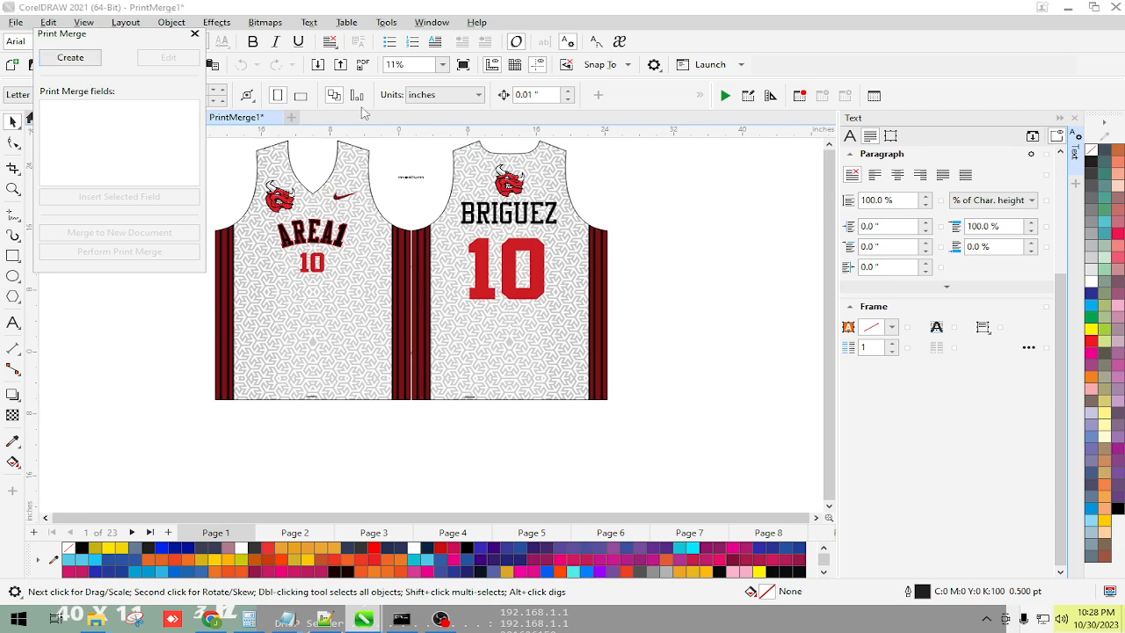
left_click_drag(104, 37, 262, 131)
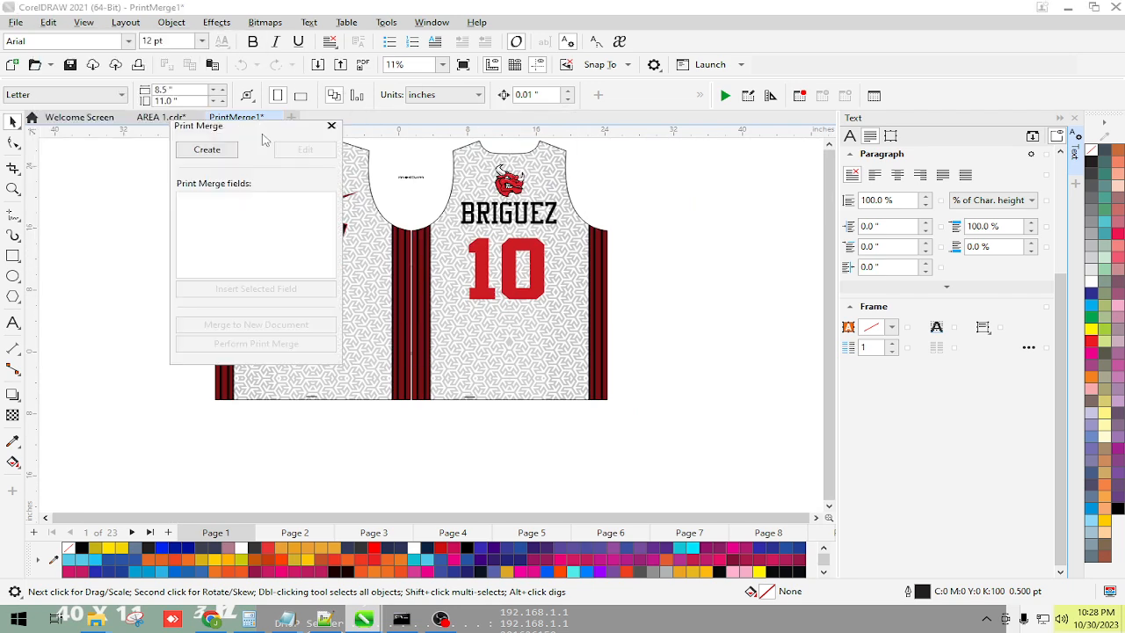
left_click(330, 125)
Review the names, numbers and labels on the merged jerseys from page 2 through page 12
left_click(296, 533)
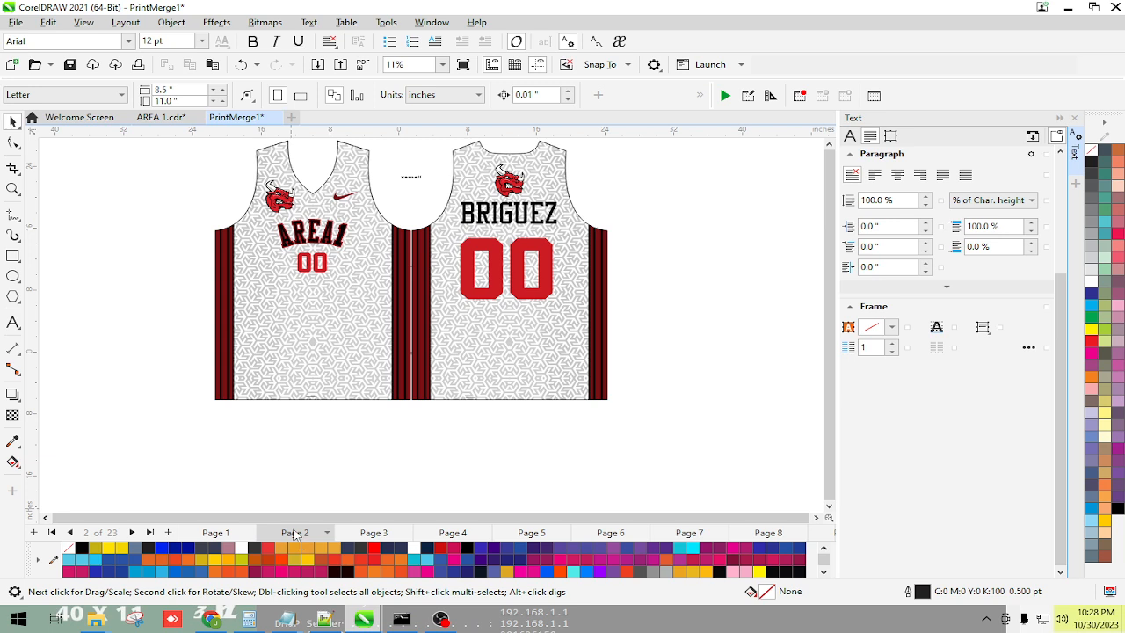
left_click(373, 534)
left_click(451, 534)
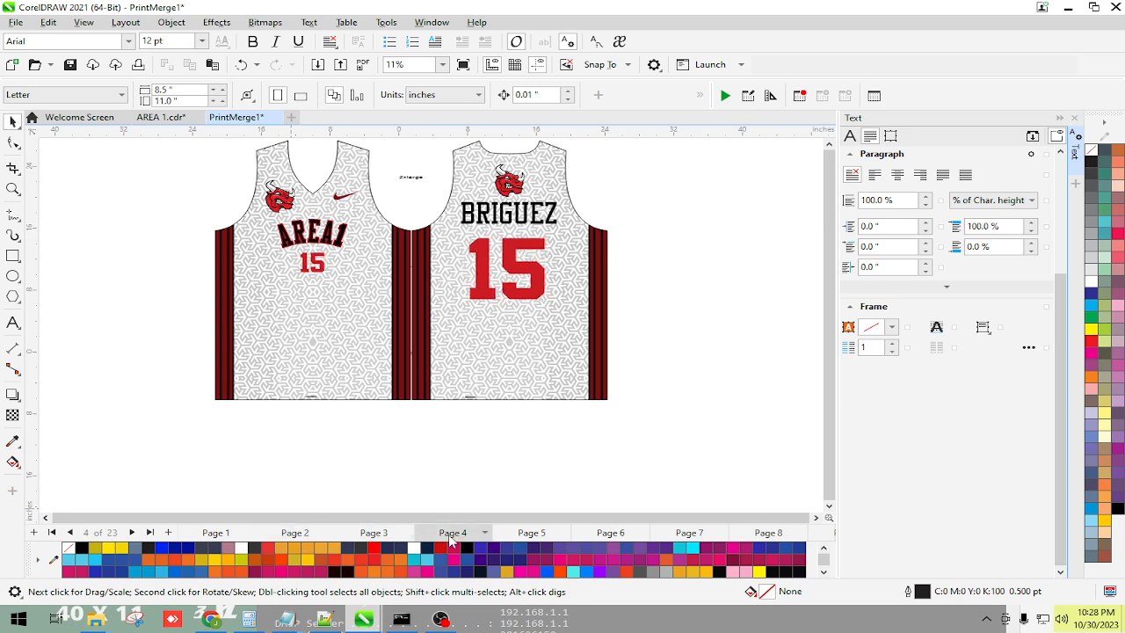
left_click(528, 534)
left_click(608, 535)
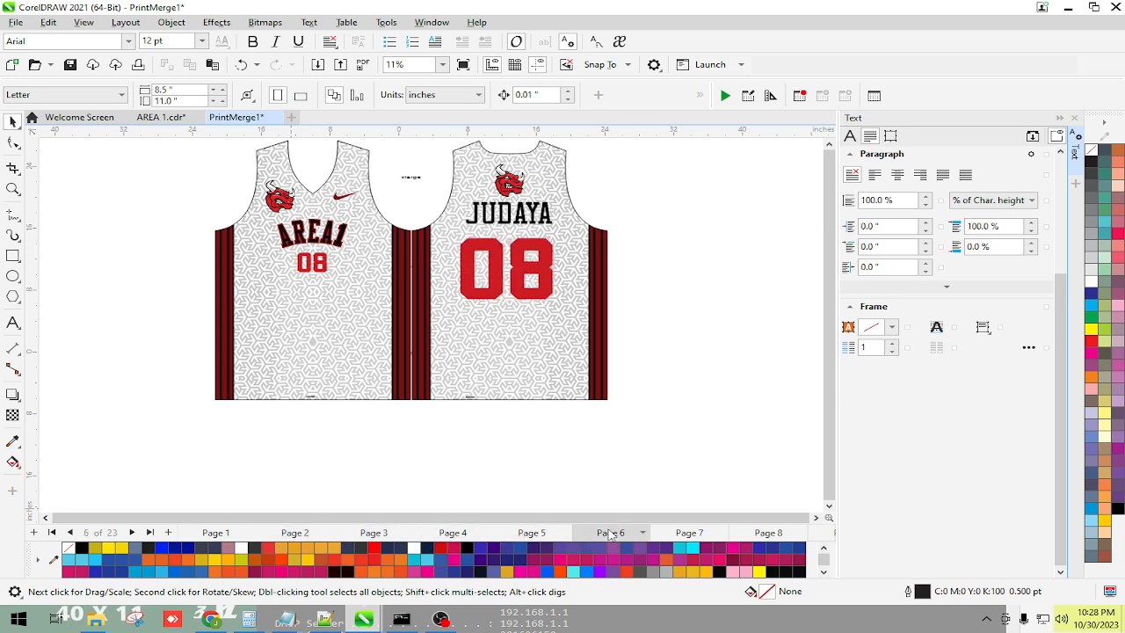
left_click(687, 533)
left_click(768, 533)
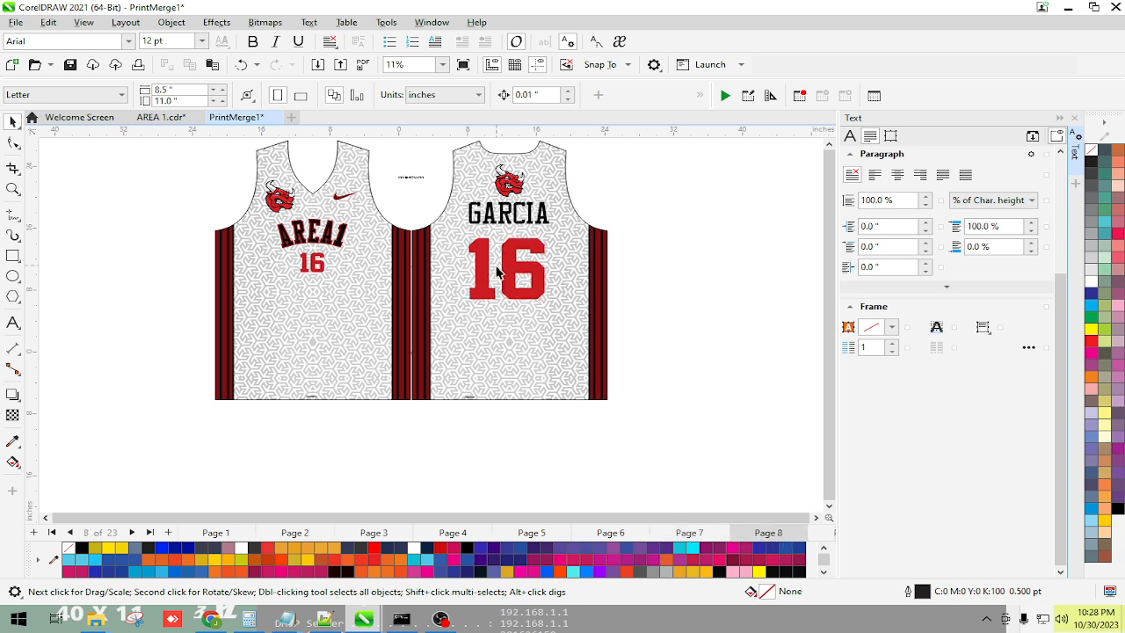
left_click(132, 533)
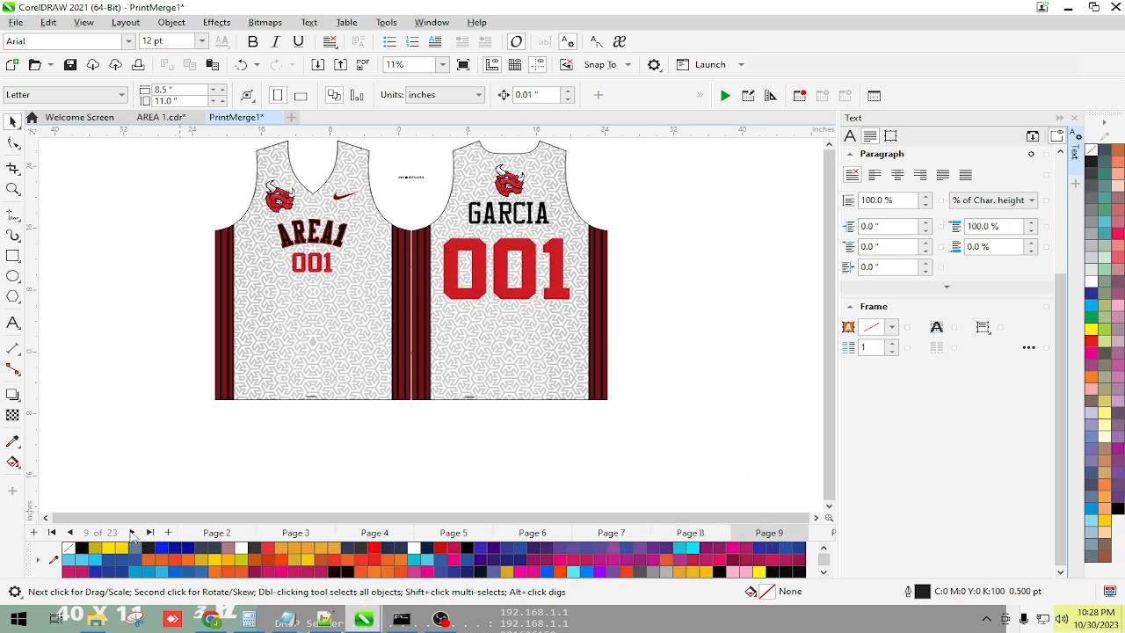
left_click(131, 532)
left_click(132, 532)
left_click(132, 533)
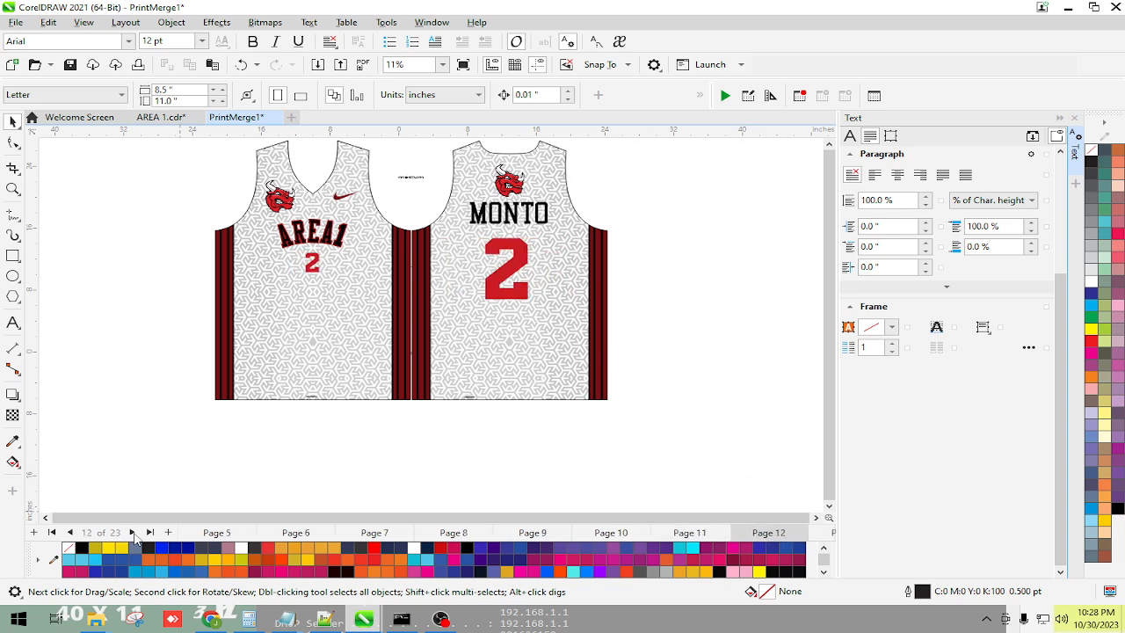
Review the names, numbers and size labels on the merged jerseys from page 13 through page 22
left_click(132, 532)
left_click(132, 533)
left_click(132, 532)
left_click(132, 532)
left_click(131, 532)
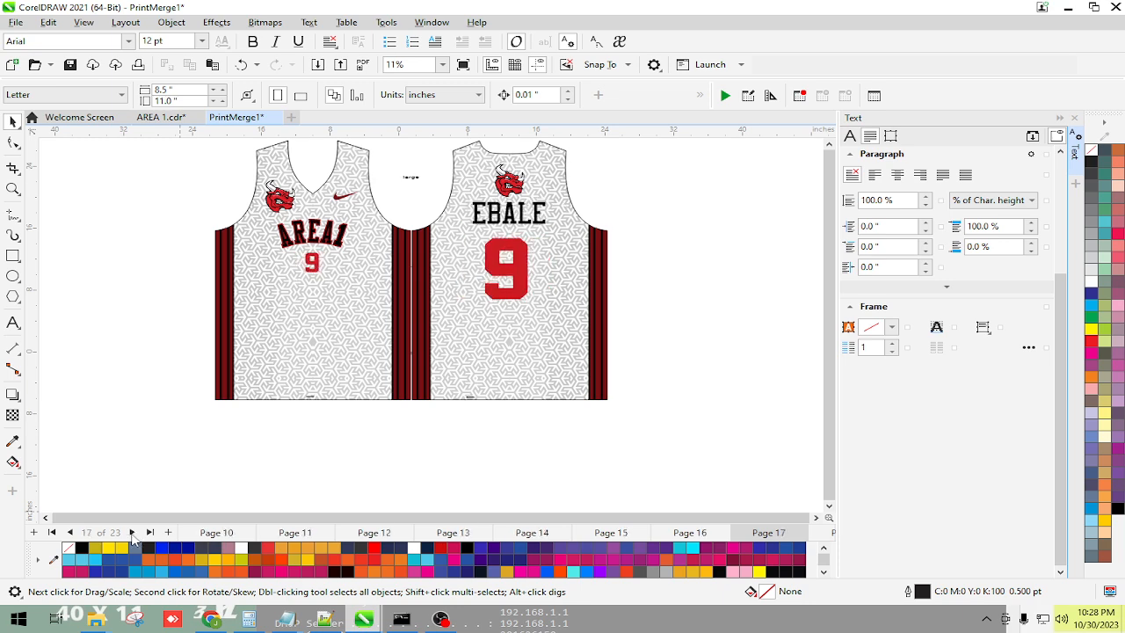
left_click(132, 533)
left_click(132, 532)
left_click(132, 533)
left_click(132, 532)
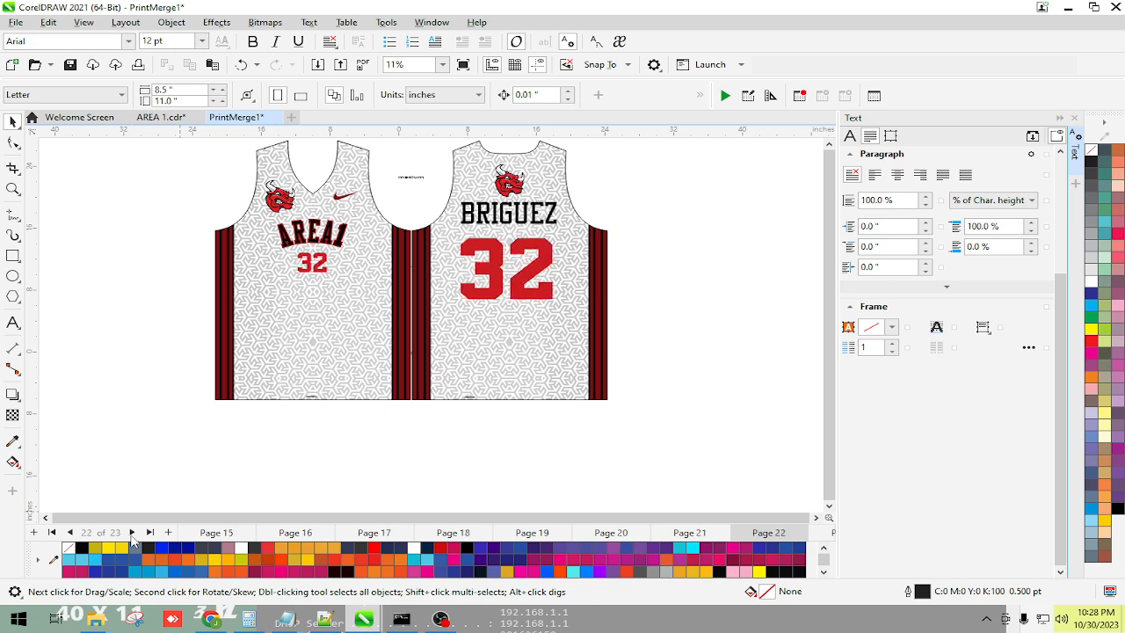
Narrow the player's name on the back jersey panel of page 20 so it fits within the panel
left_click(69, 532)
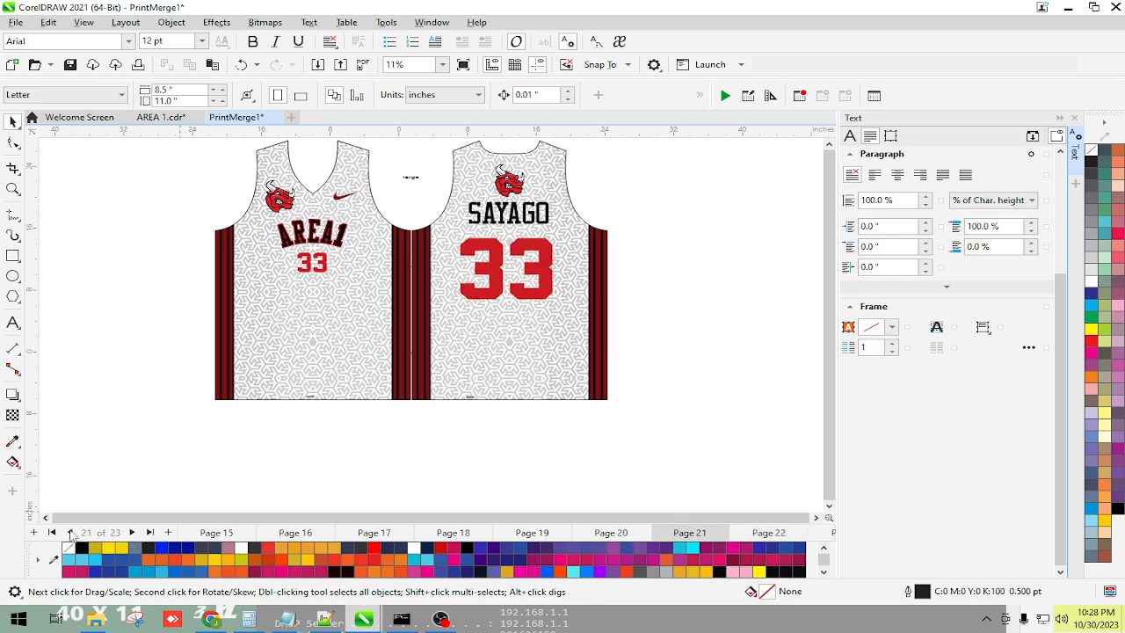
left_click(69, 532)
left_click(482, 217)
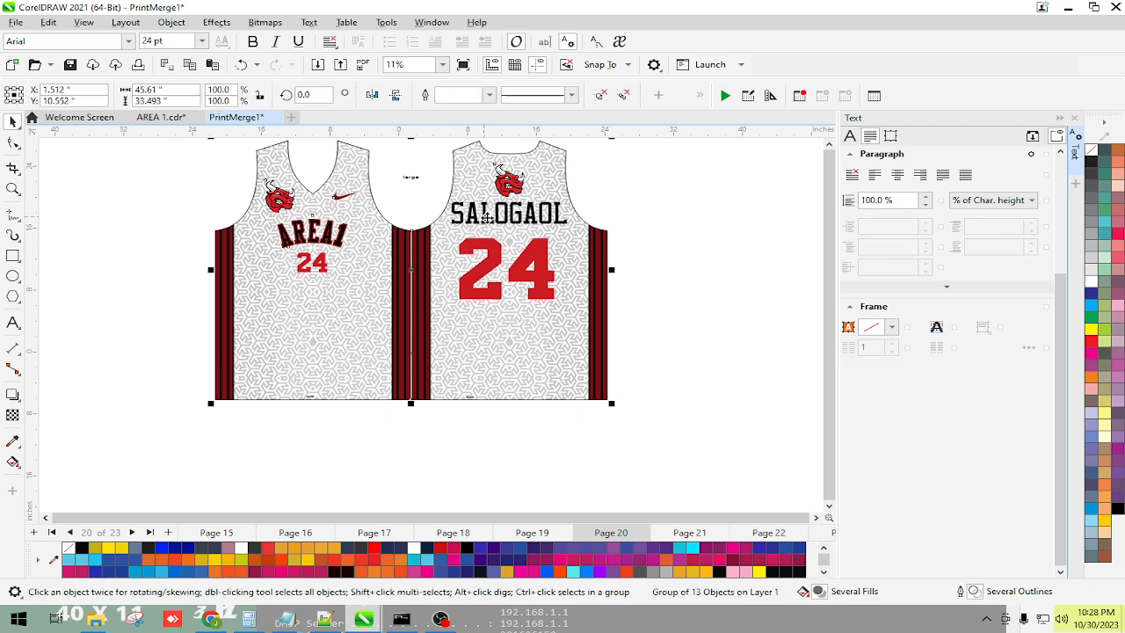
left_click(701, 230)
key("F8")
left_click(481, 212)
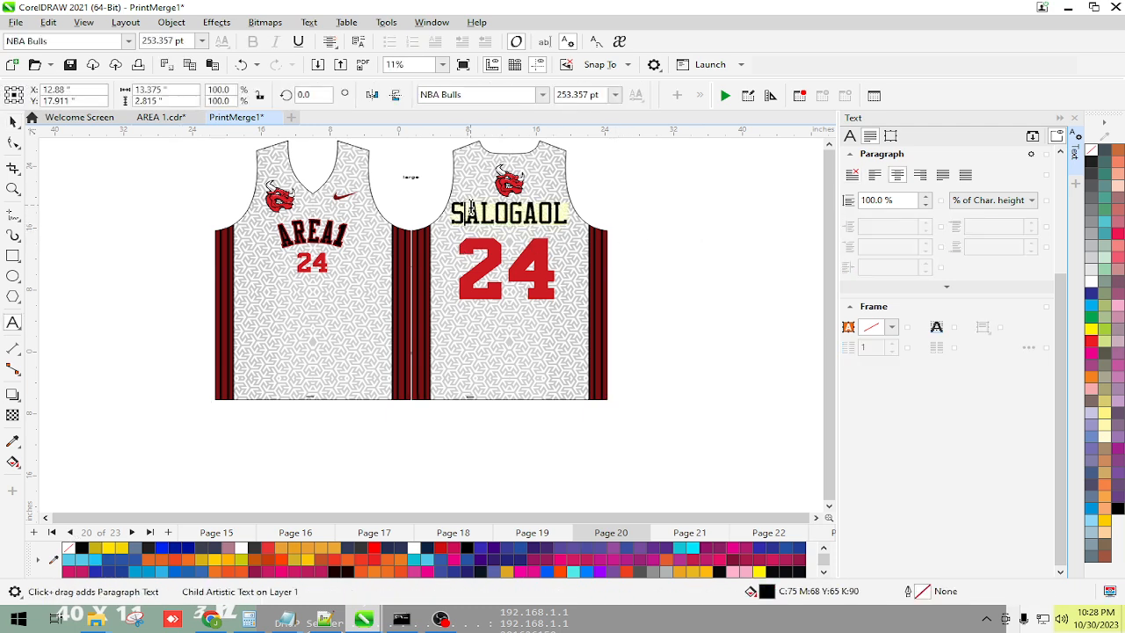
left_click_drag(452, 214, 457, 217)
left_click(12, 121)
left_click(122, 177)
left_click(265, 215)
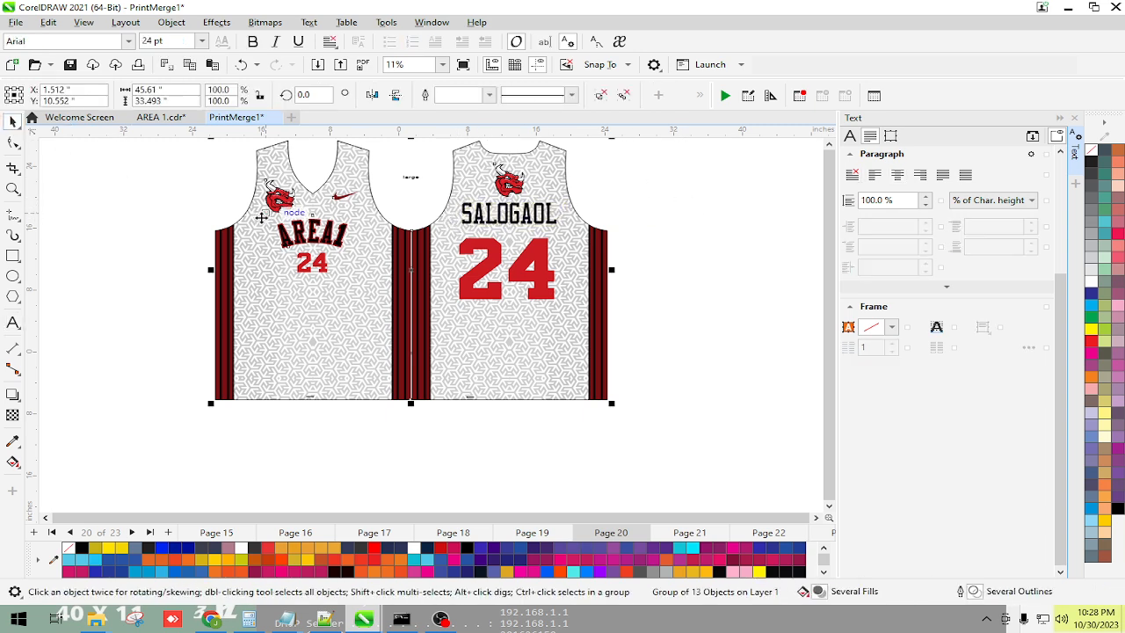
left_click(175, 215)
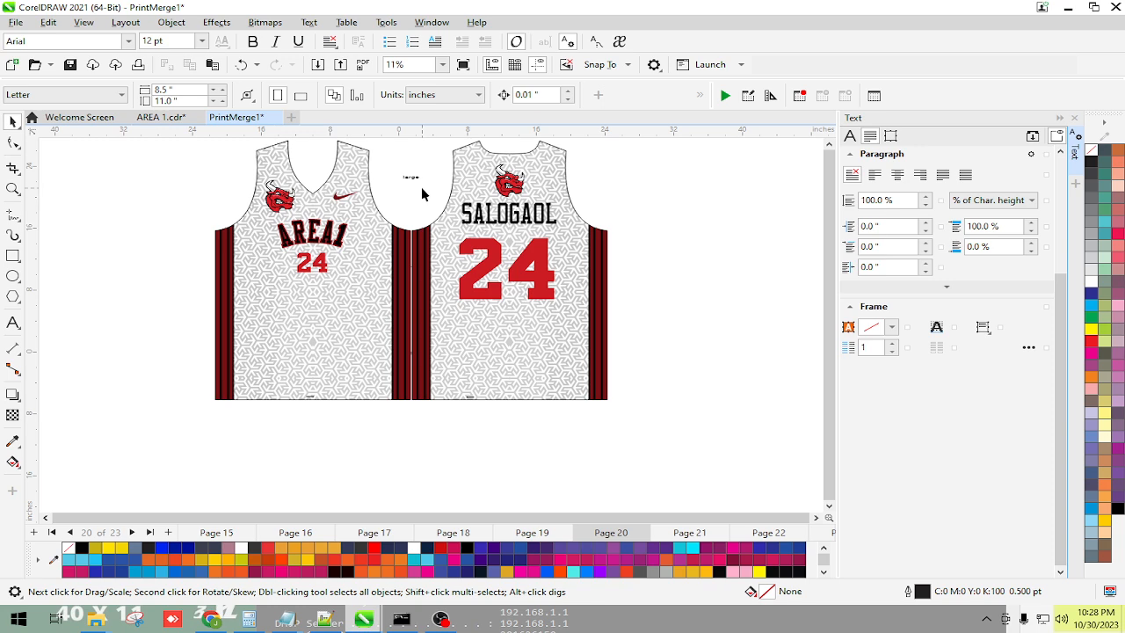
Review the merged jerseys through page 23, and go back to page 16 checking the fit of the back names
left_click(132, 532)
left_click(131, 532)
left_click(132, 533)
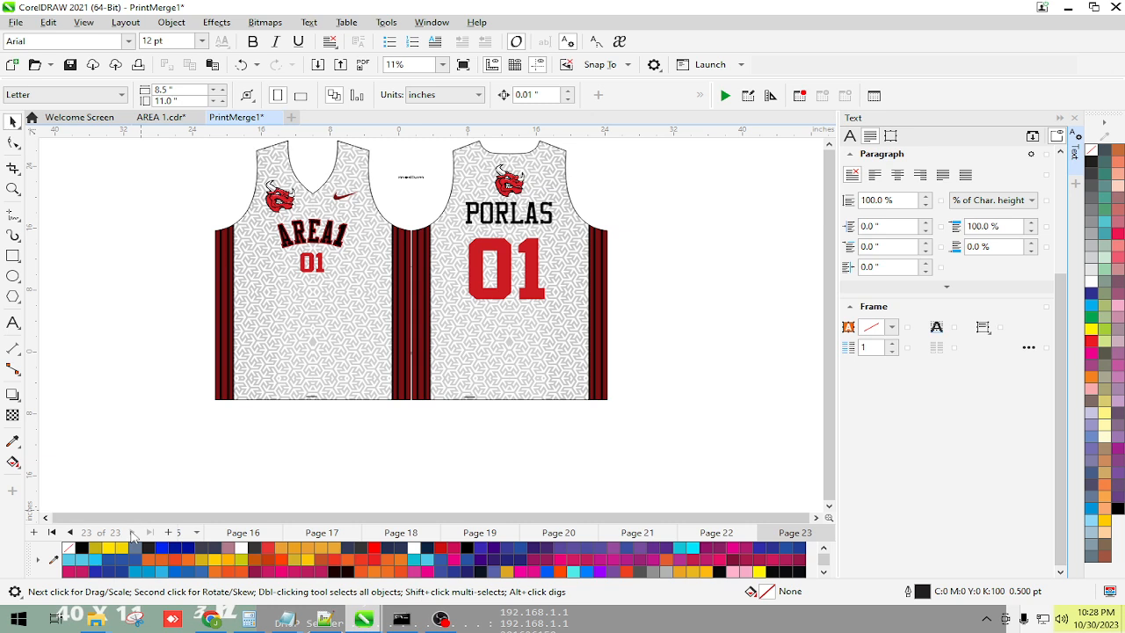
left_click(71, 533)
left_click(70, 533)
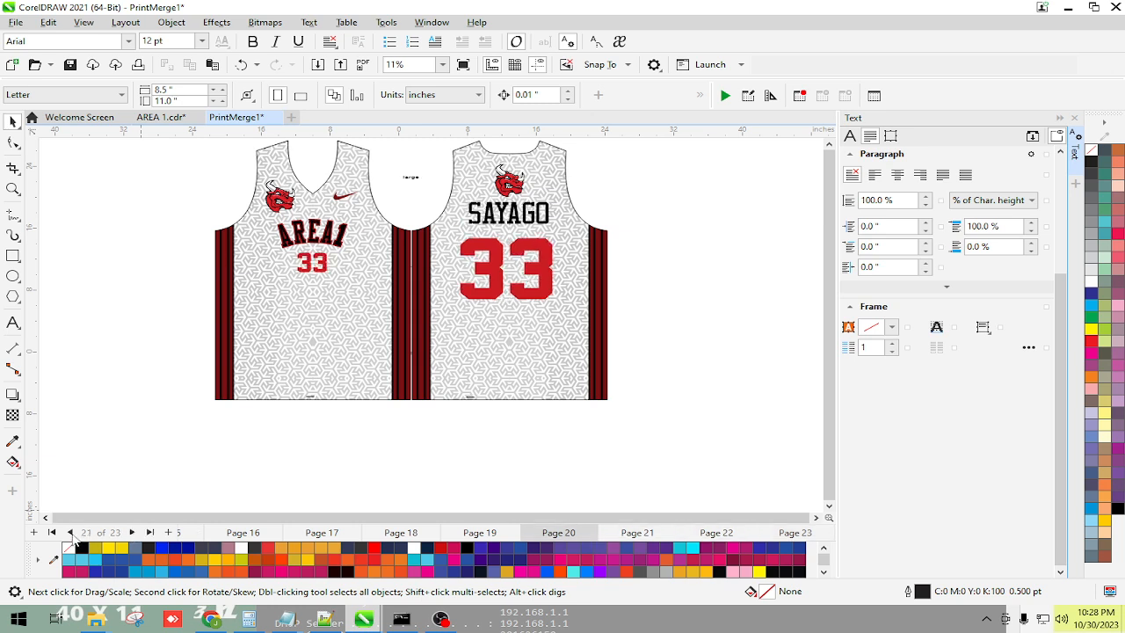
left_click(70, 533)
left_click(71, 533)
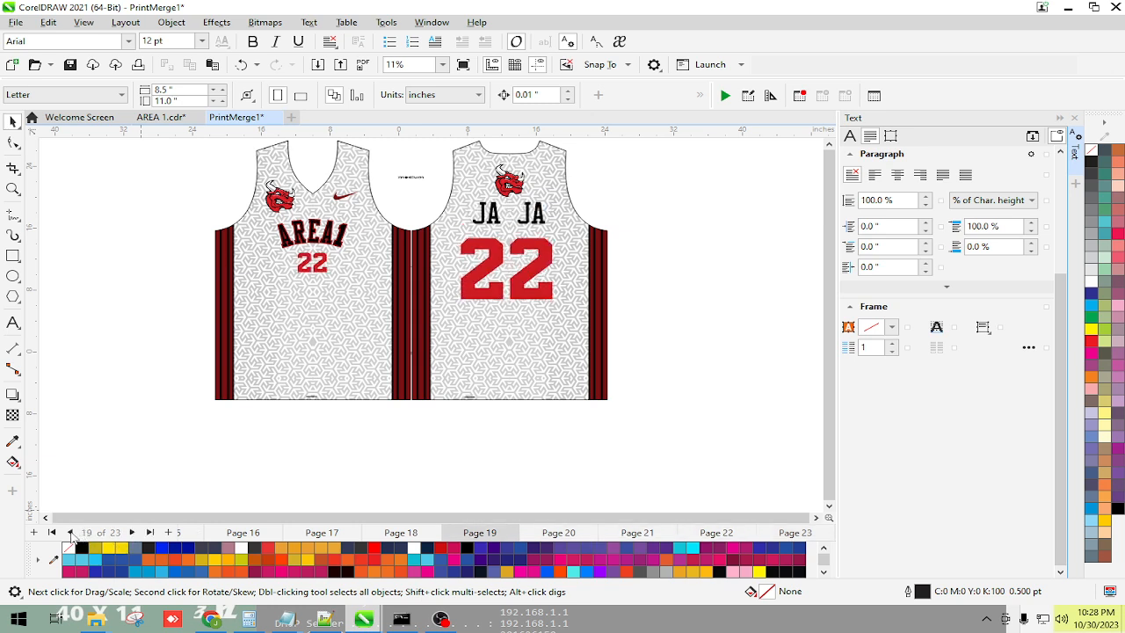
left_click(70, 533)
left_click(70, 533)
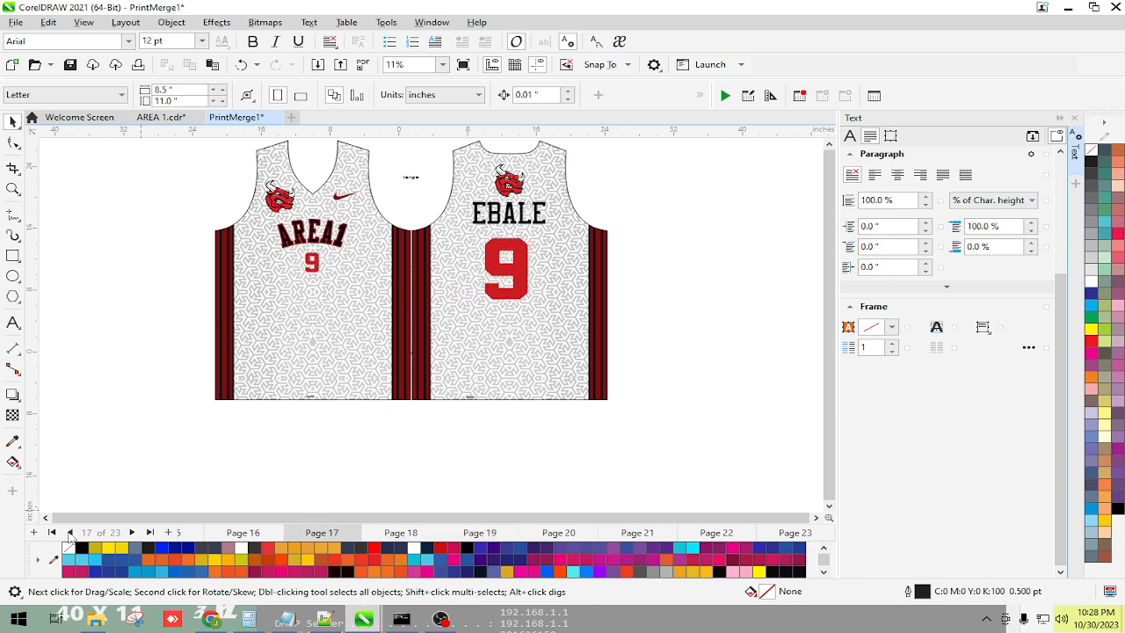
left_click(70, 533)
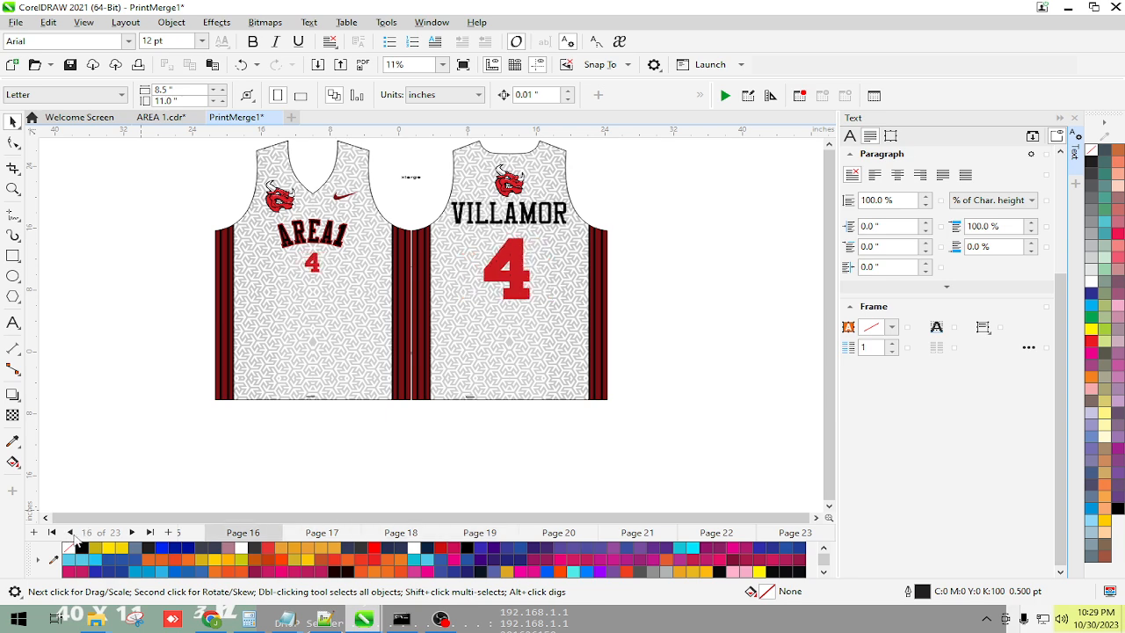
Narrow the player's name on the back jersey panel of page 16 to a width of 10.13 inches
left_click(511, 218)
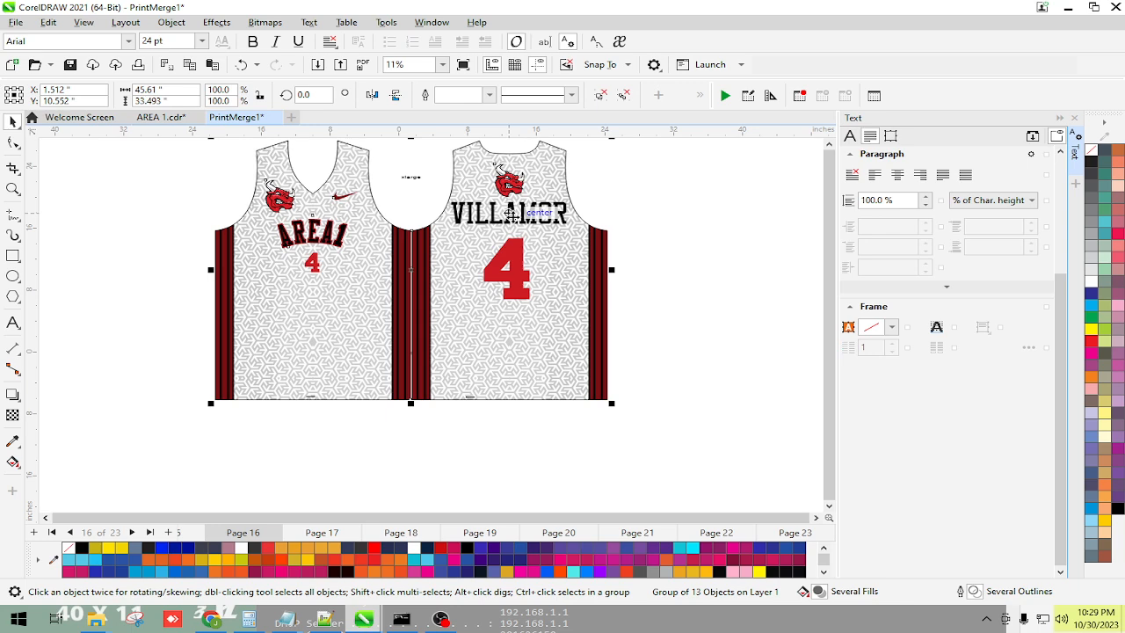
double_click(511, 214)
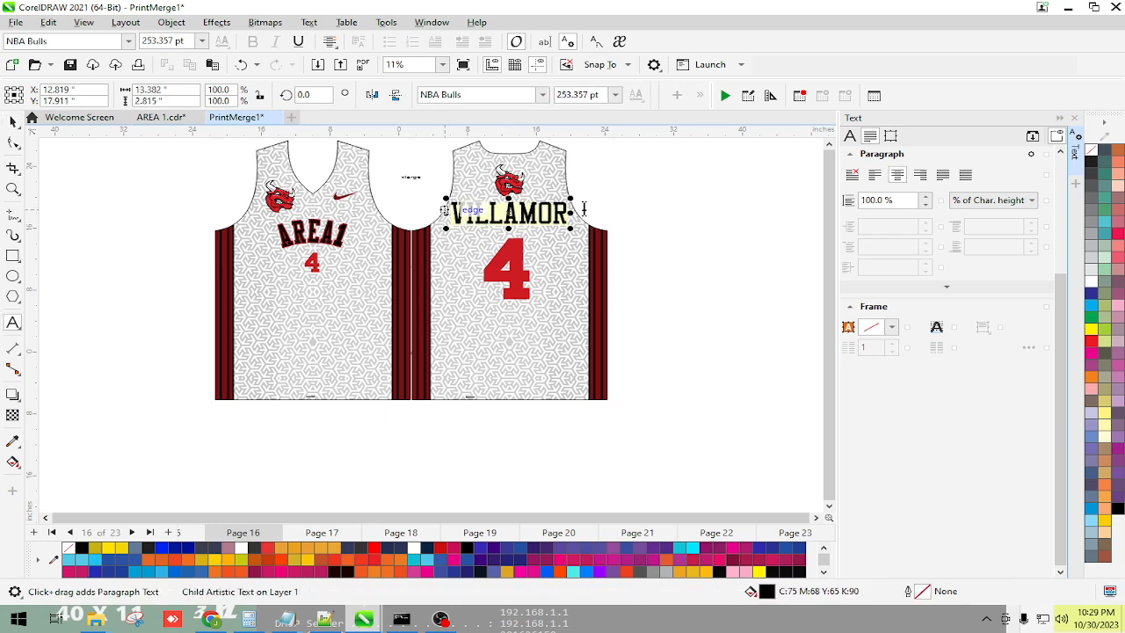
left_click(13, 121)
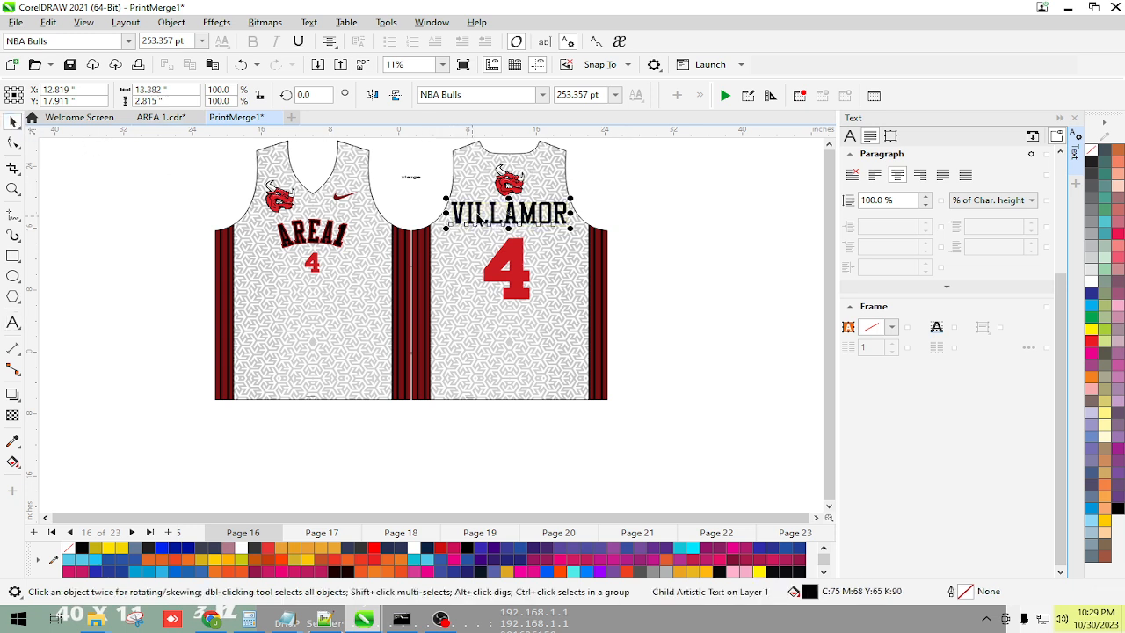
left_click_drag(446, 216, 459, 217)
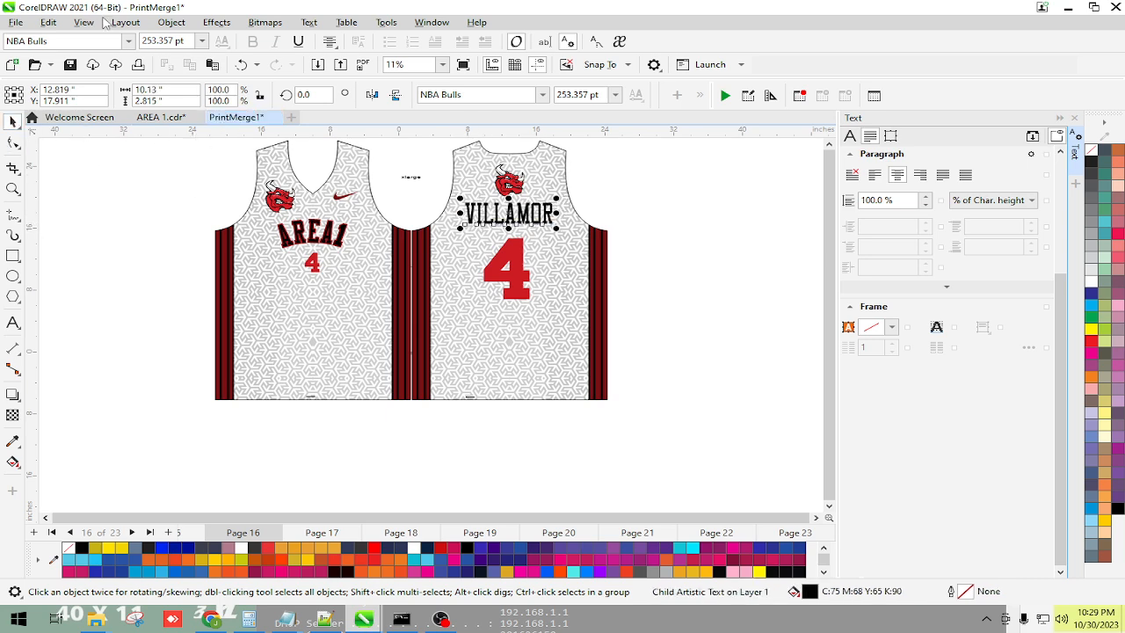
Save the merged document as PrintMerge1
left_click(15, 22)
left_click(51, 189)
left_click(214, 117)
left_click(431, 395)
left_click(607, 315)
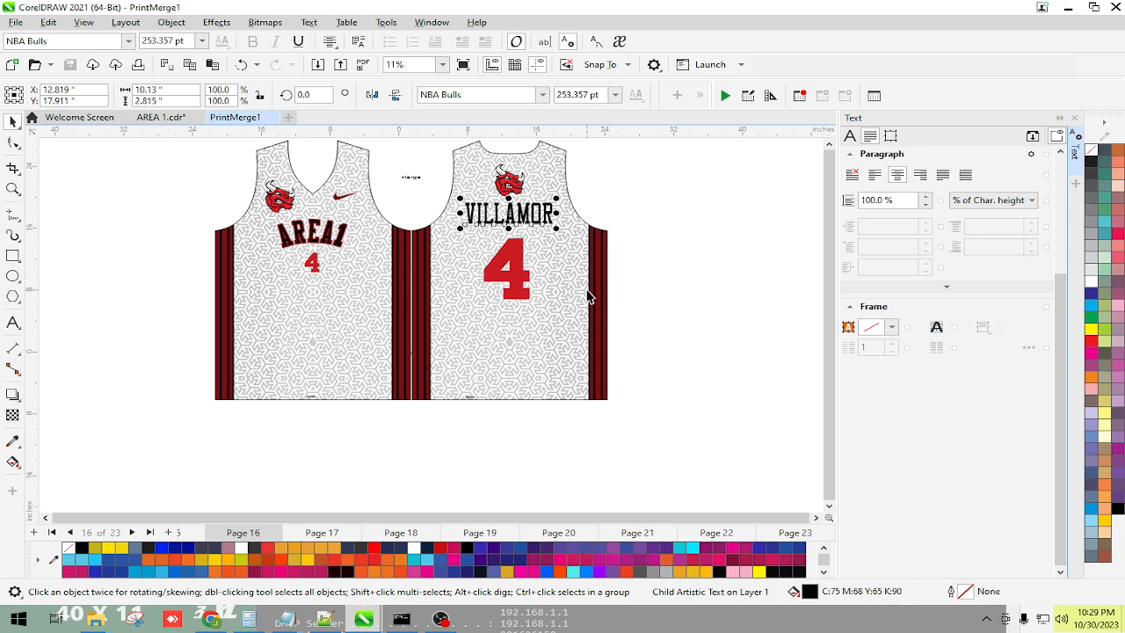
Run the RunForm1 macro from Project1CLICKTAPOSAGAD11 with jersey-lower.json as the size file to resize the merged jerseys, and close its dialog
left_click(1074, 119)
double_click(947, 380)
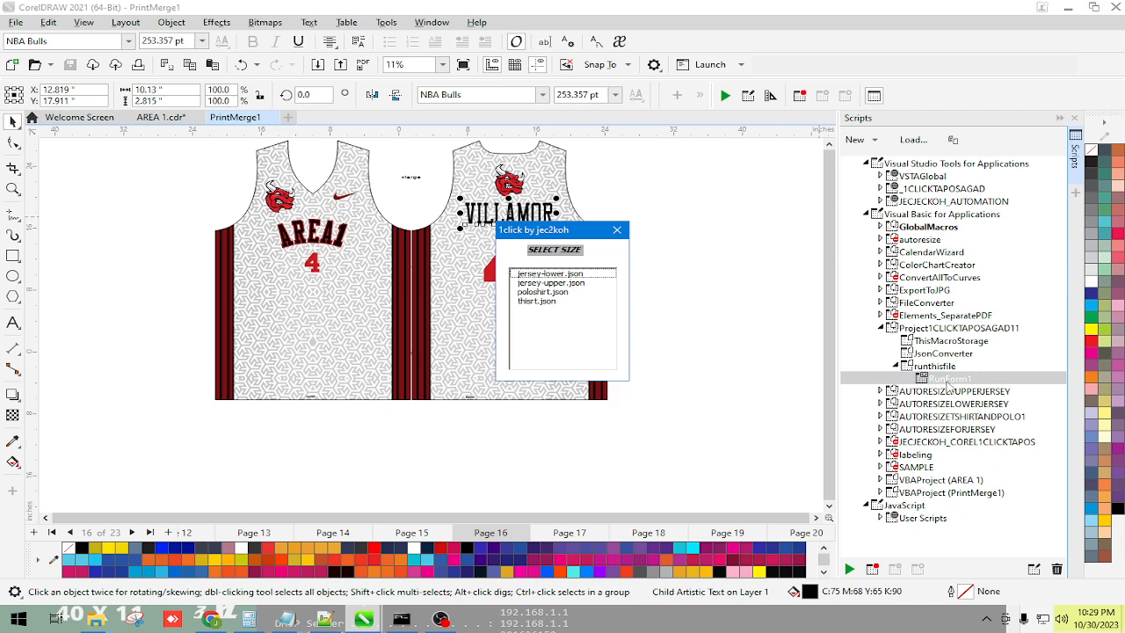
left_click_drag(556, 235, 741, 230)
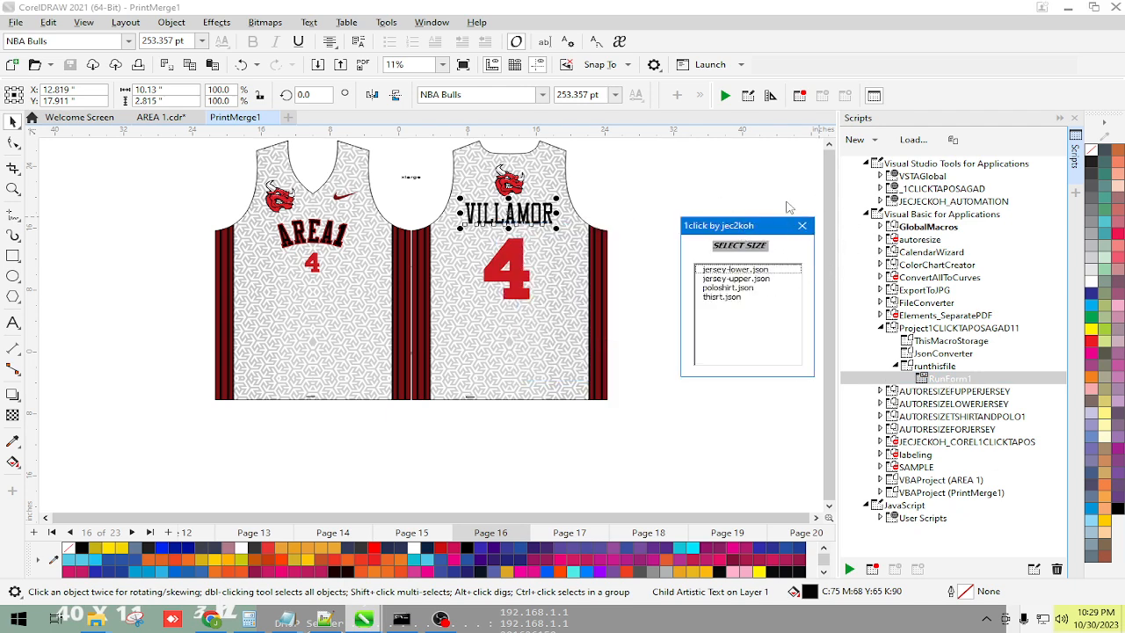
left_click(735, 270)
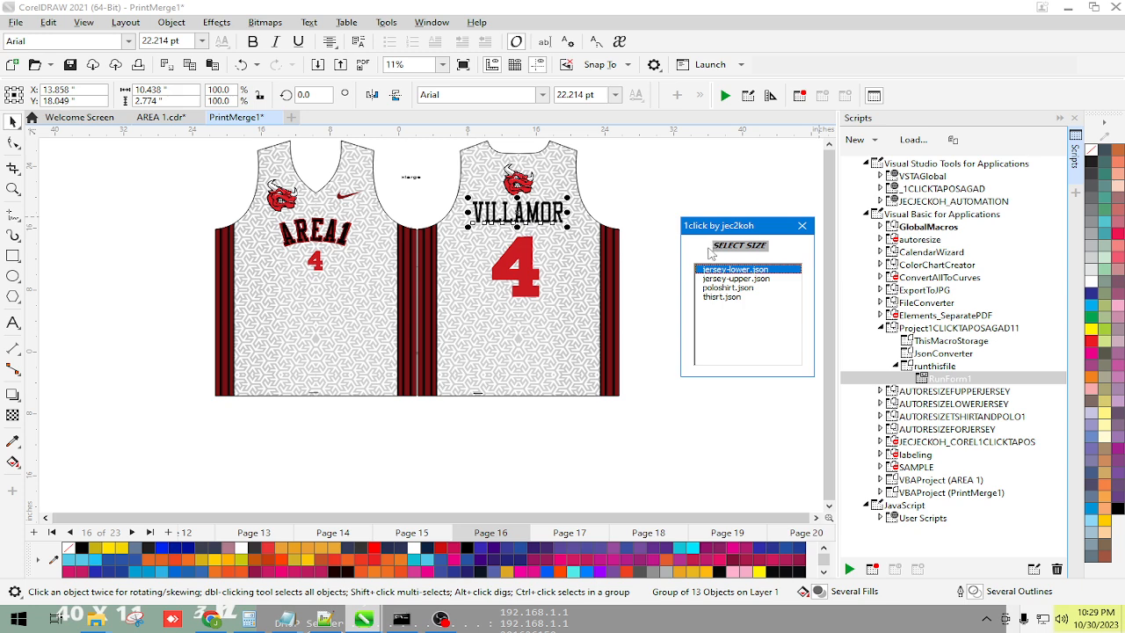
left_click(805, 227)
Select the jersey group on page 16 and open jersey-upper.json from C:\SIZES in Notepad++ in a reduced window
left_click(754, 232)
left_click(481, 311)
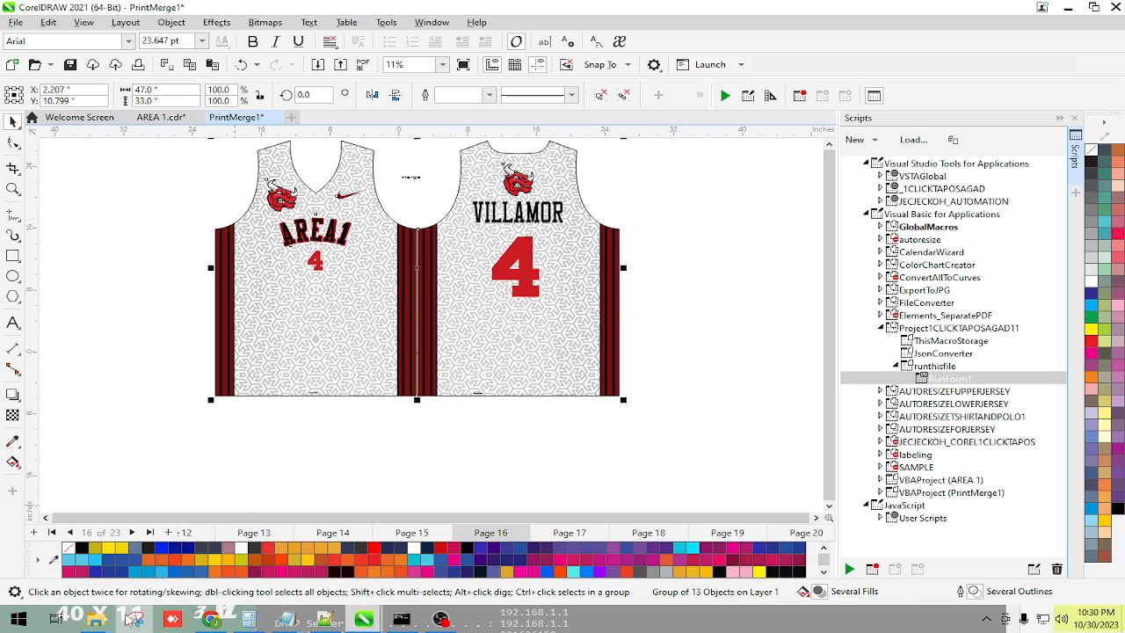
mouse_move(95, 619)
left_click(50, 584)
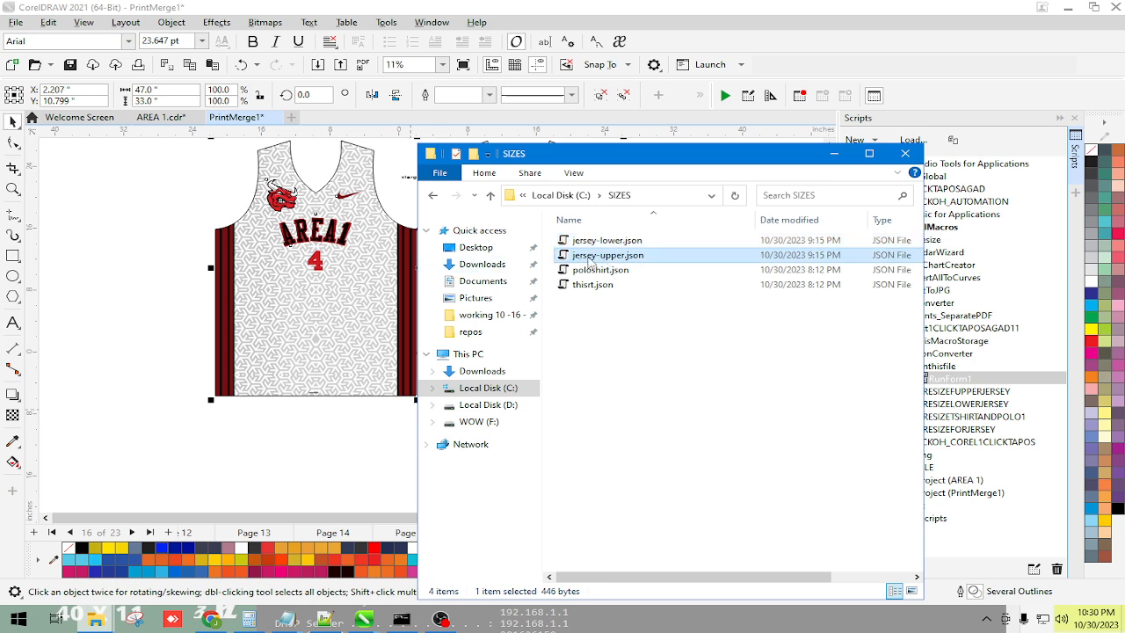
right_click(589, 257)
left_click(597, 284)
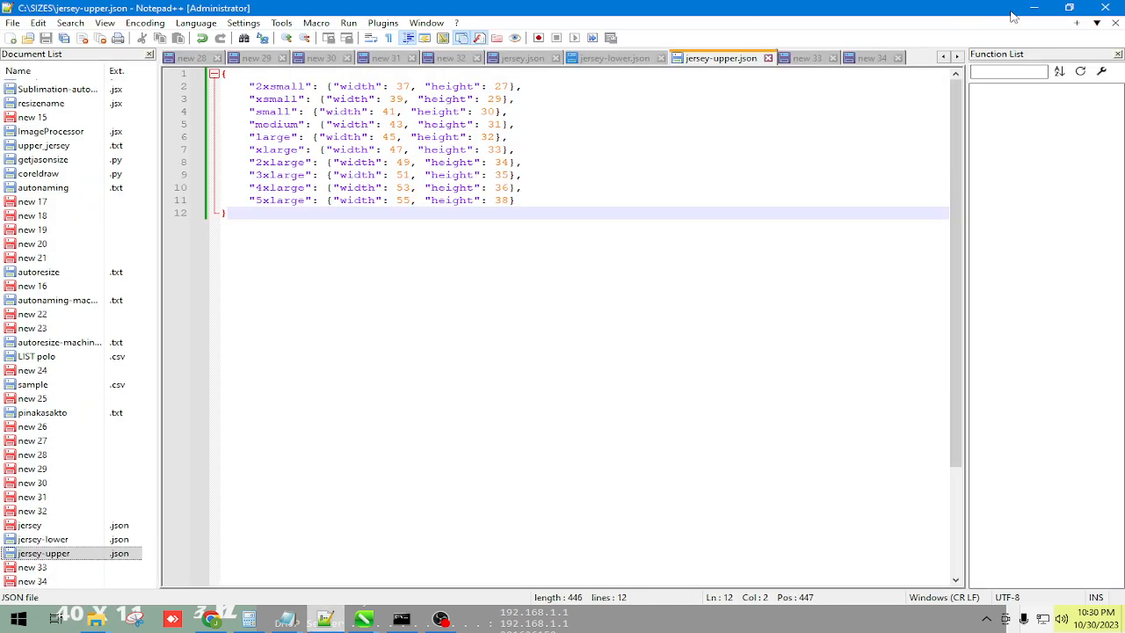
left_click(1068, 7)
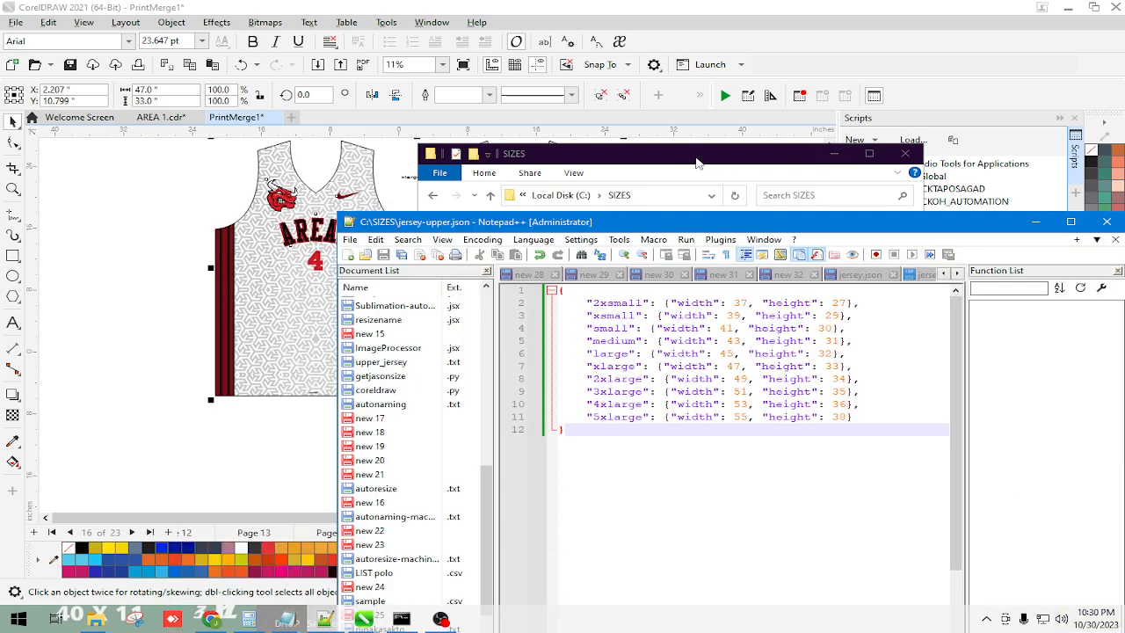
Place the size file beside the page 16 jersey and highlight its xlarge entry to compare the dimensions
left_click(696, 158)
left_click(572, 196)
double_click(604, 318)
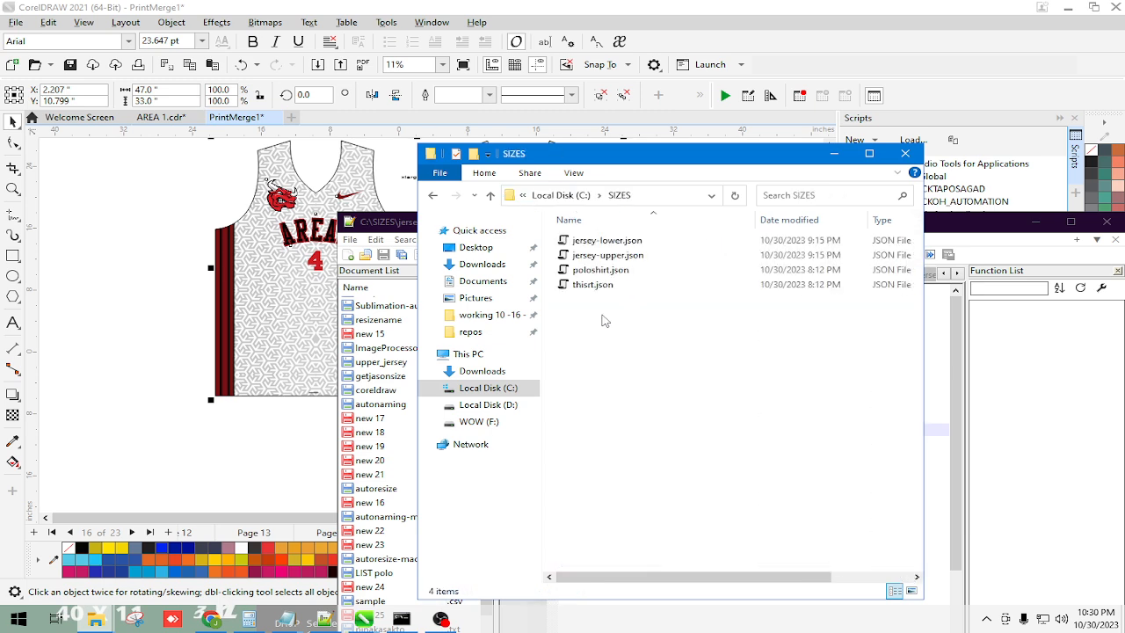
left_click(991, 253)
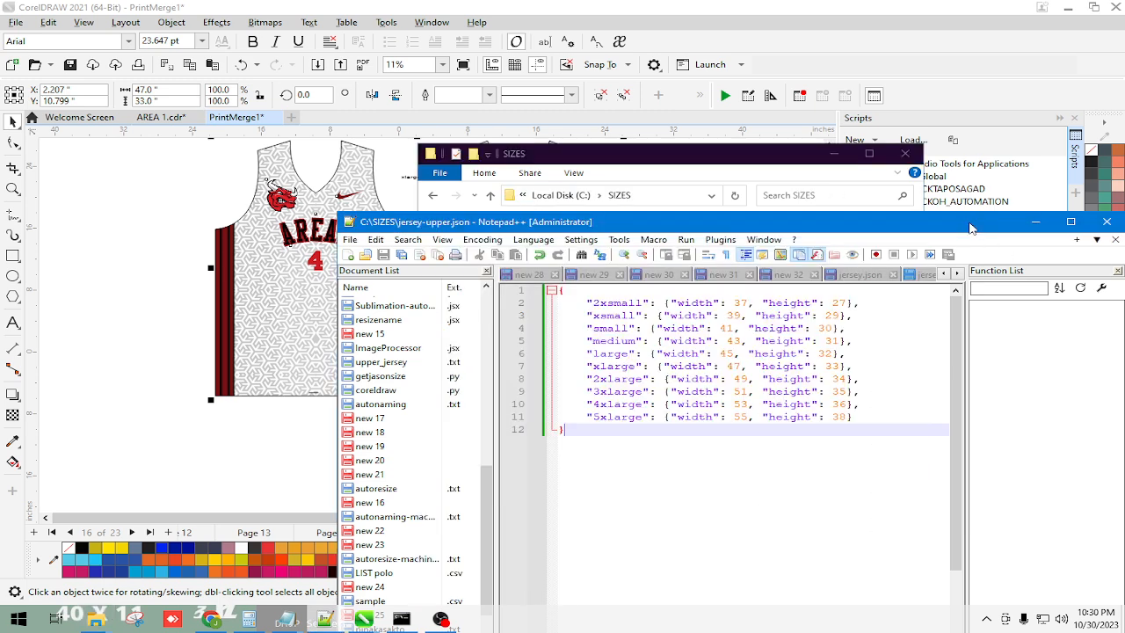
left_click_drag(726, 158, 907, 160)
left_click(473, 226)
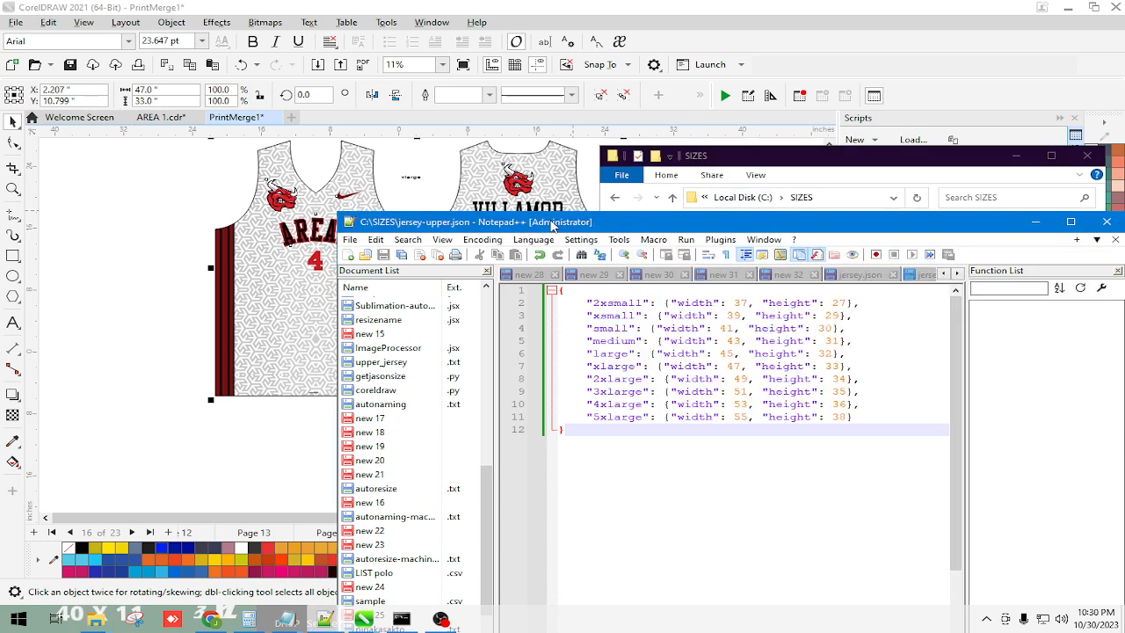
left_click_drag(474, 226, 699, 208)
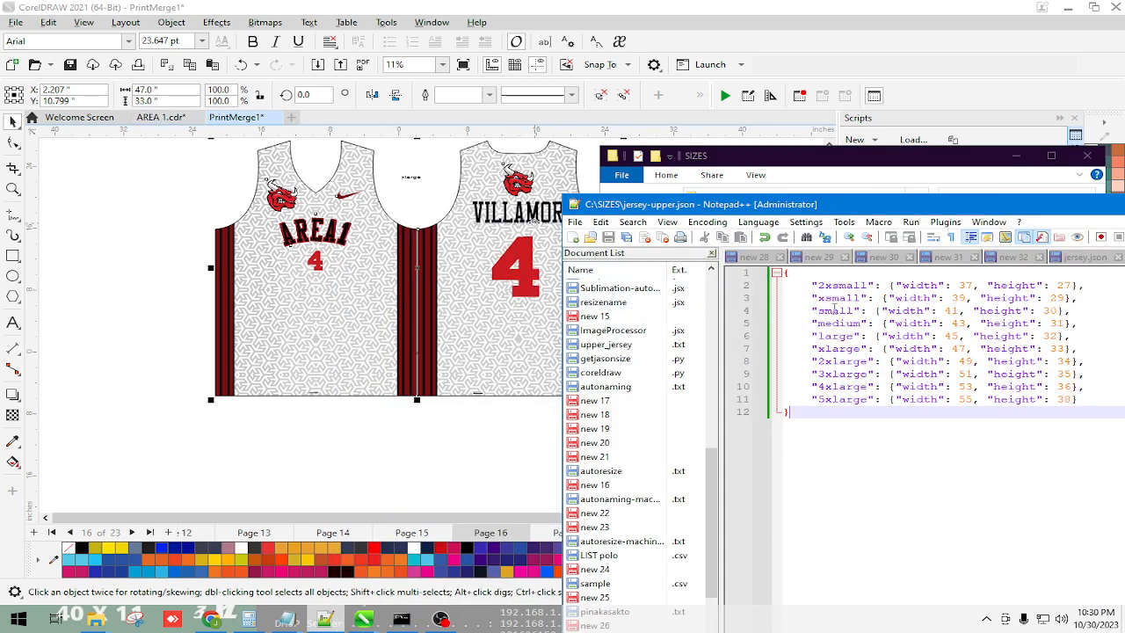
left_click_drag(1067, 345, 769, 348)
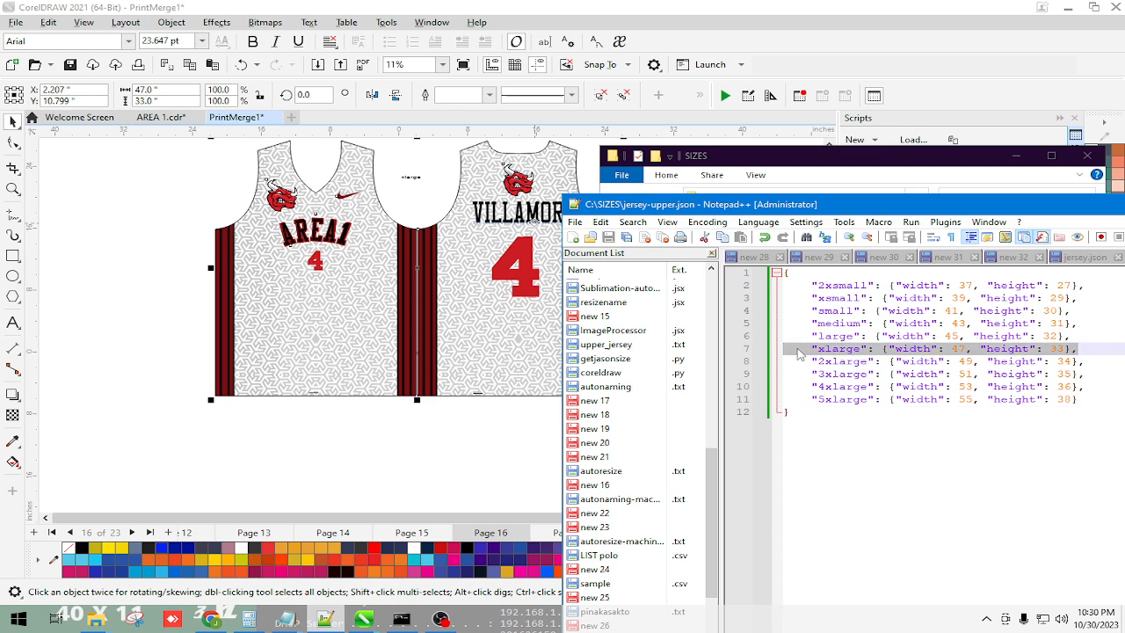
Select the jersey group on page 14 and compare its dimensions with the medium entry in jersey-upper.json
left_click(348, 537)
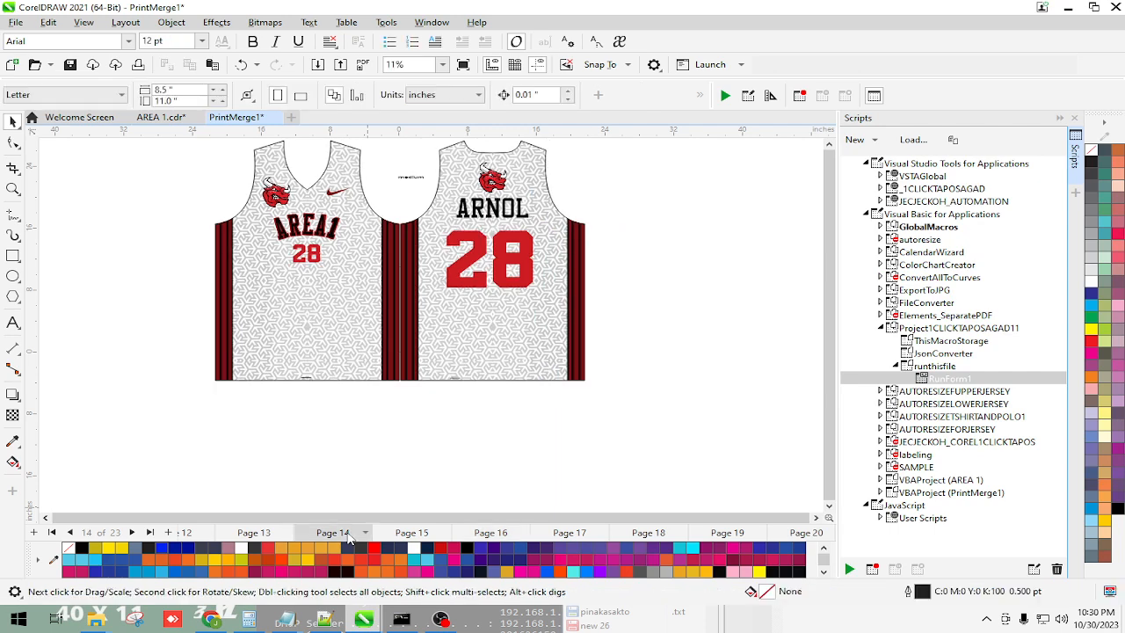
left_click(361, 246)
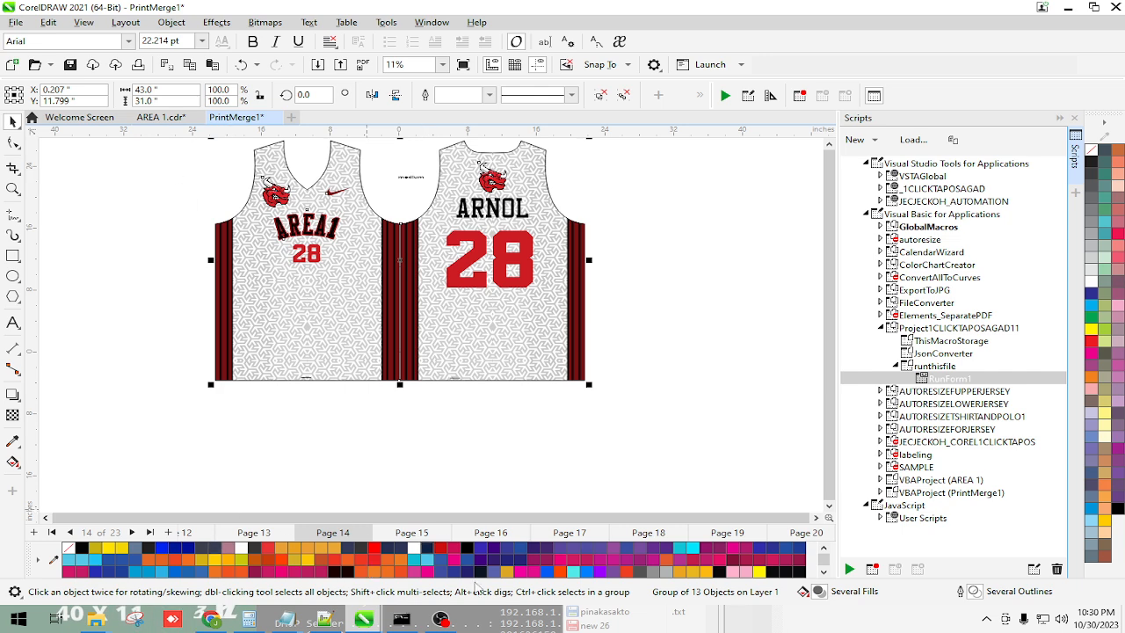
key("alt+Tab")
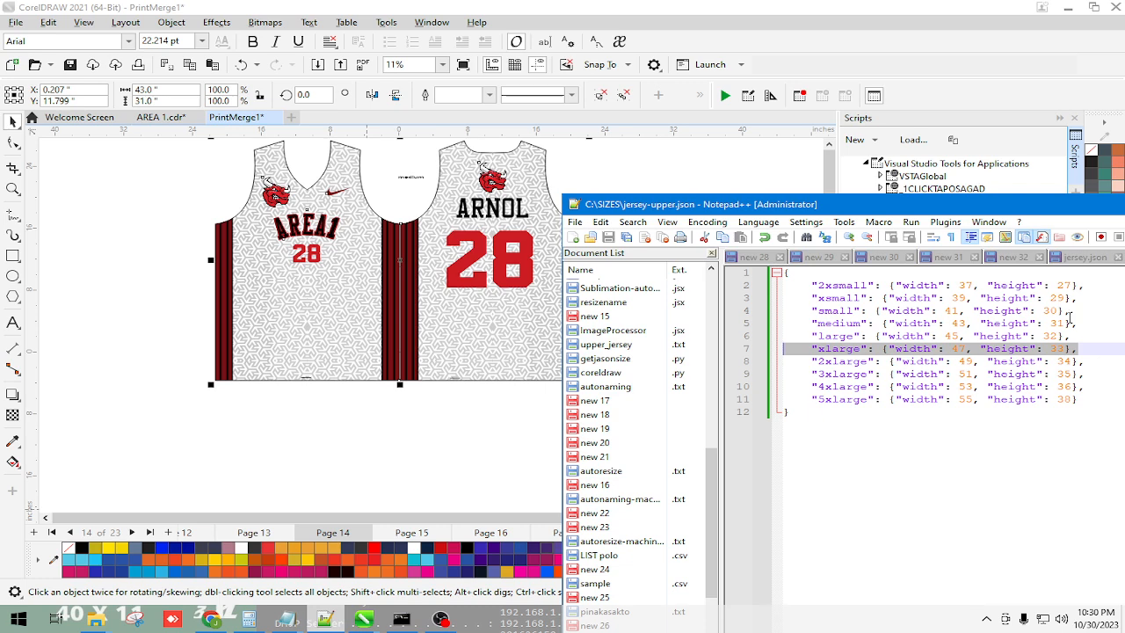
left_click_drag(1086, 324, 798, 324)
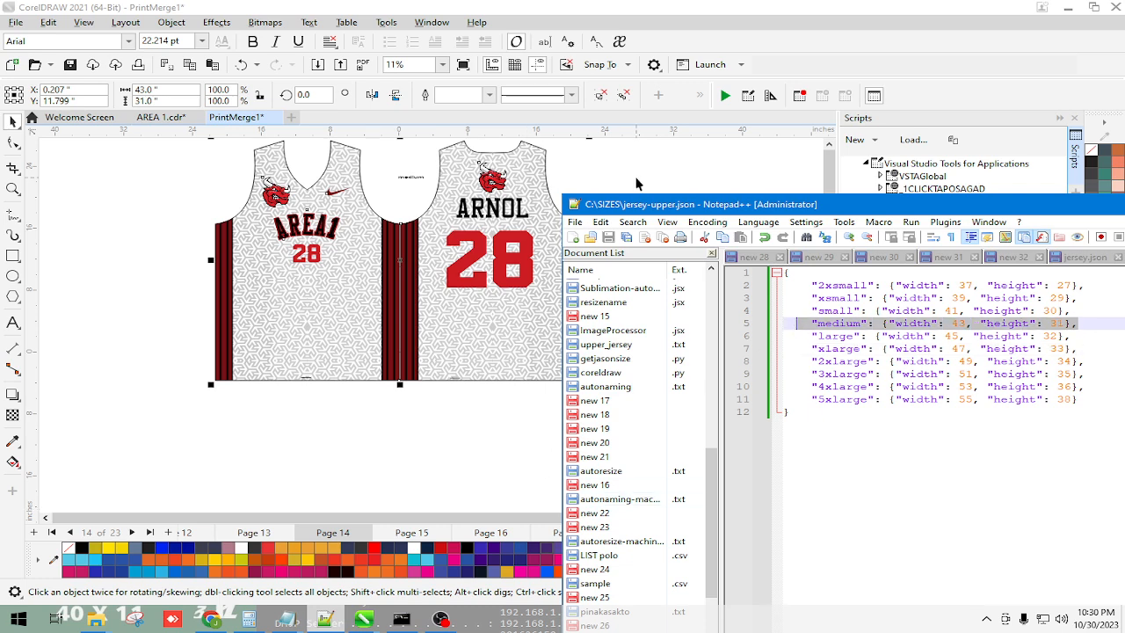
Return to the merged document and view the resized jerseys on pages 18 and 19
left_click(873, 40)
left_click(664, 534)
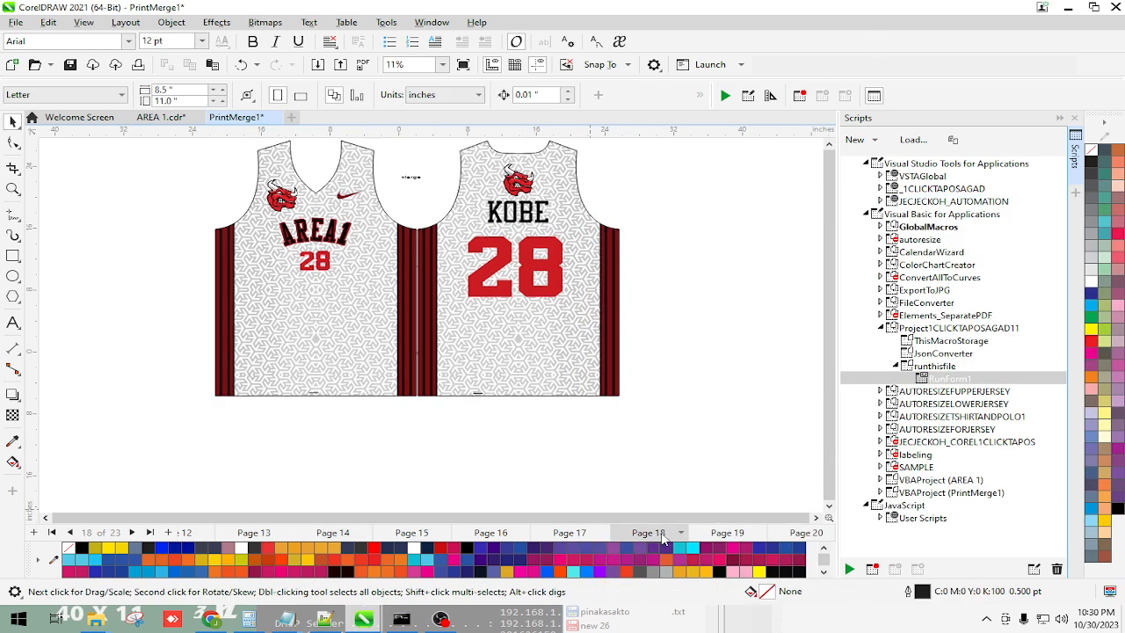
left_click(734, 534)
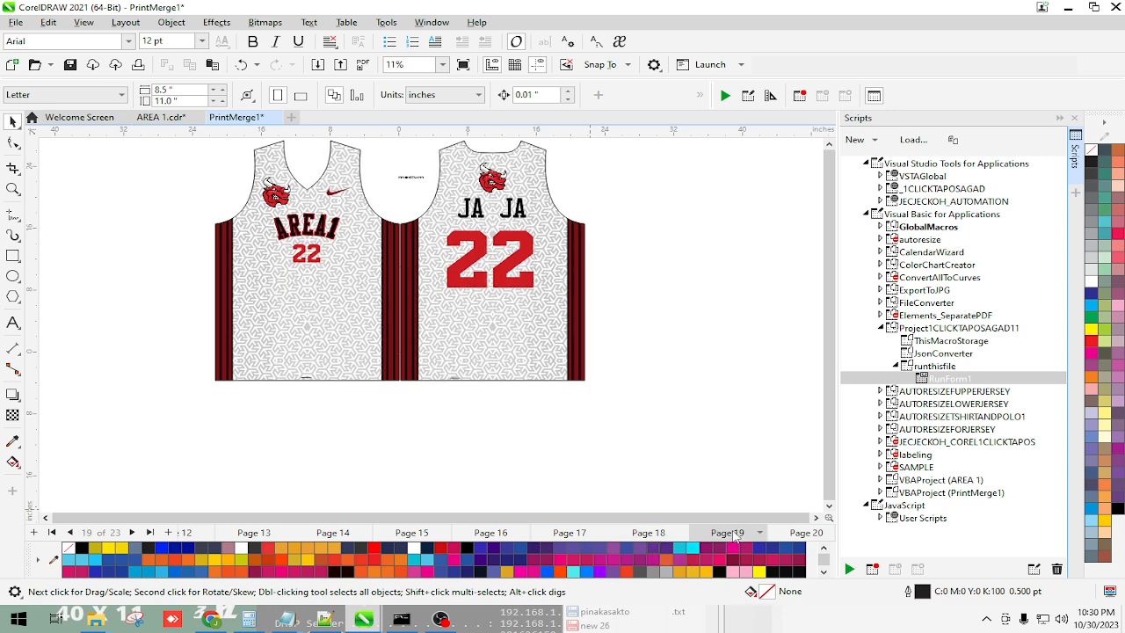
Select the jersey group on page 20 and compare its dimensions with the large entry in jersey-upper.json
left_click(795, 533)
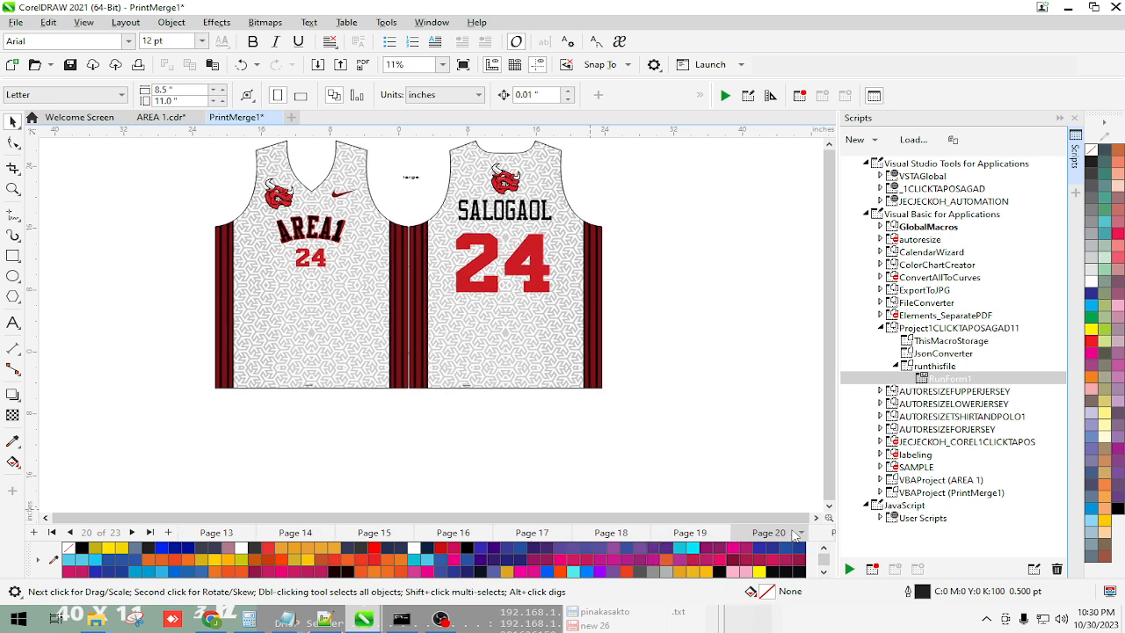
left_click(428, 297)
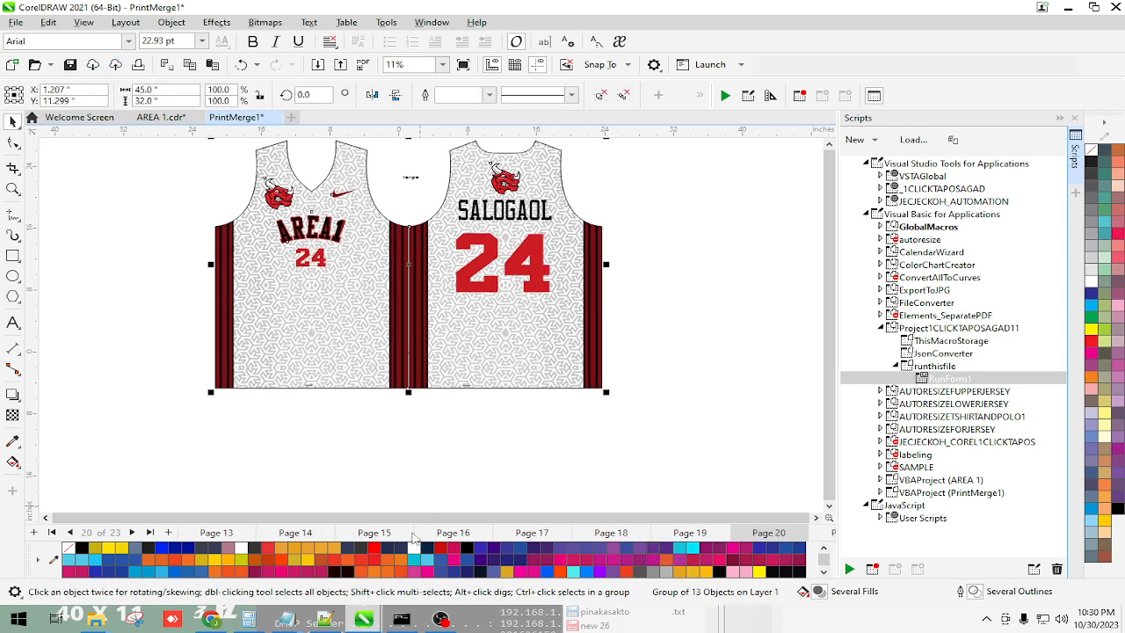
left_click(325, 620)
left_click_drag(1069, 334, 817, 336)
left_click_drag(1019, 207, 857, 183)
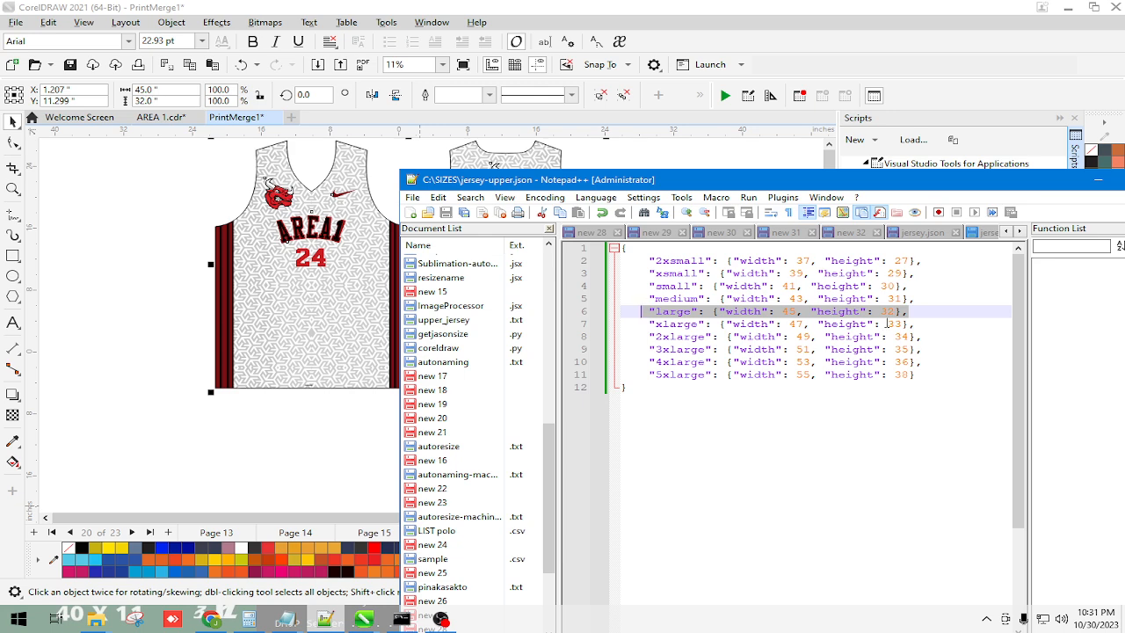
Switch to File Explorer and duplicate jersey-upper.json within the C:\SIZES folder
mouse_move(97, 619)
left_click(79, 536)
left_click(815, 259)
left_click(810, 331)
left_click(816, 255)
left_click(816, 257)
key("ctrl+c")
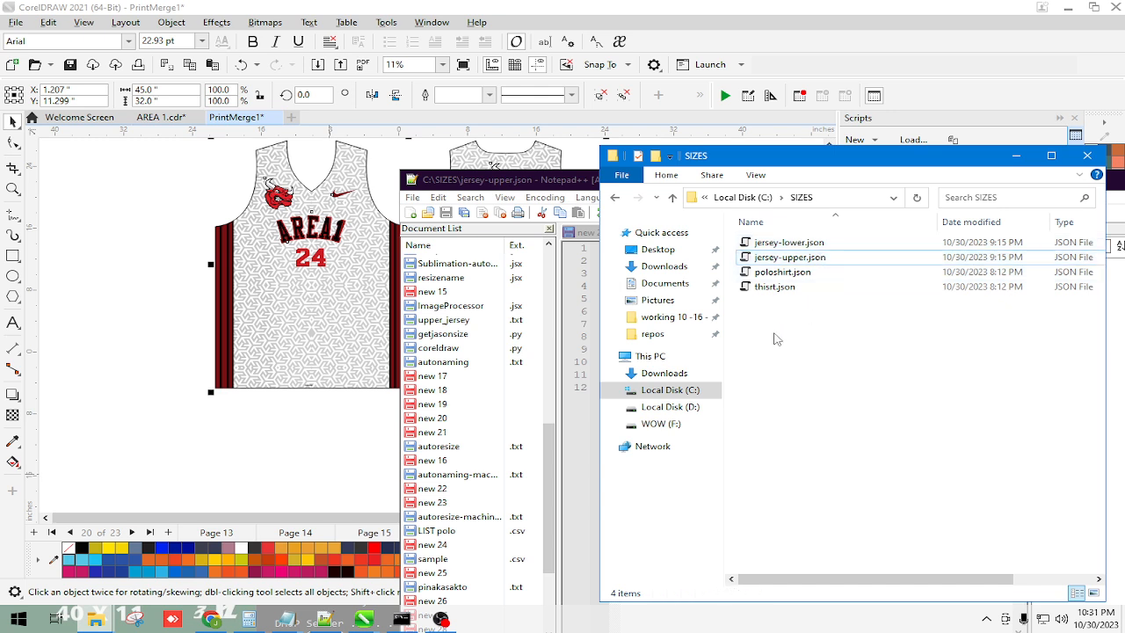
key("ctrl+v")
Rename the copied size file as maletshirt.json
key("F2")
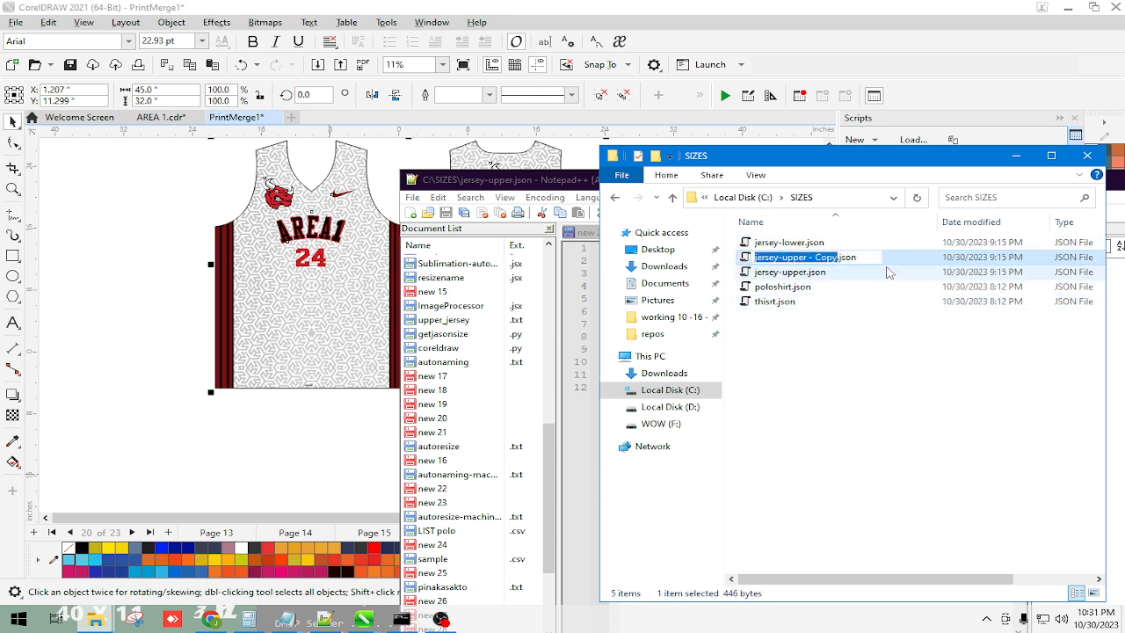
type("malethis")
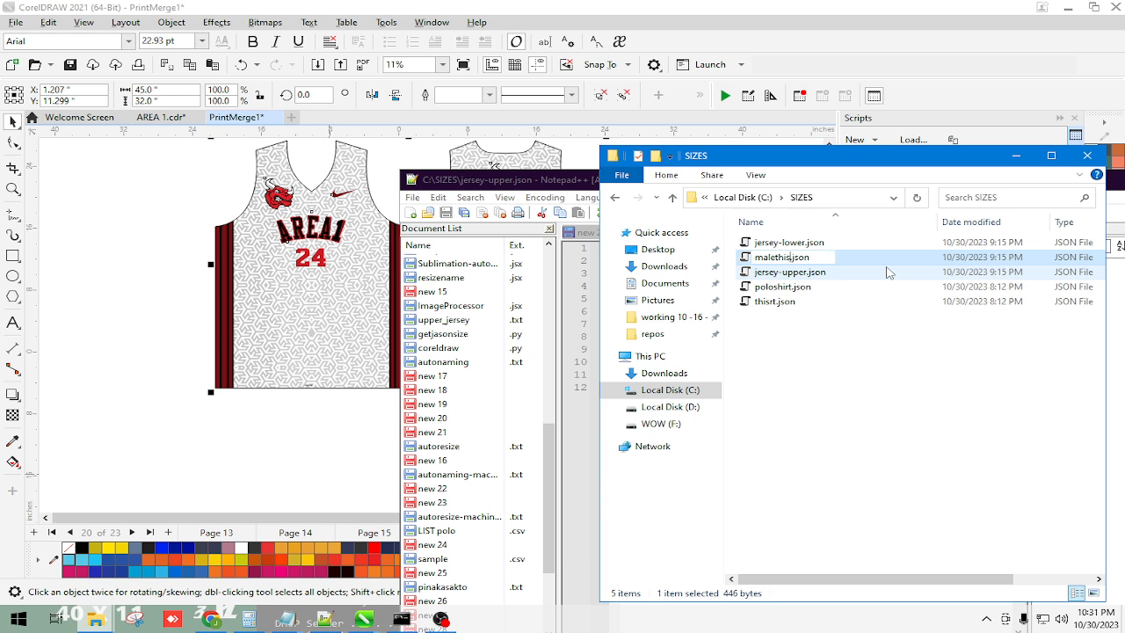
key("BackSpace")
key("BackSpace")
key("BackSpace")
type("shirt")
key("Return")
Open maletshirt.json in Notepad++ to view its size entries, then return to the merged document in CorelDRAW
right_click(790, 272)
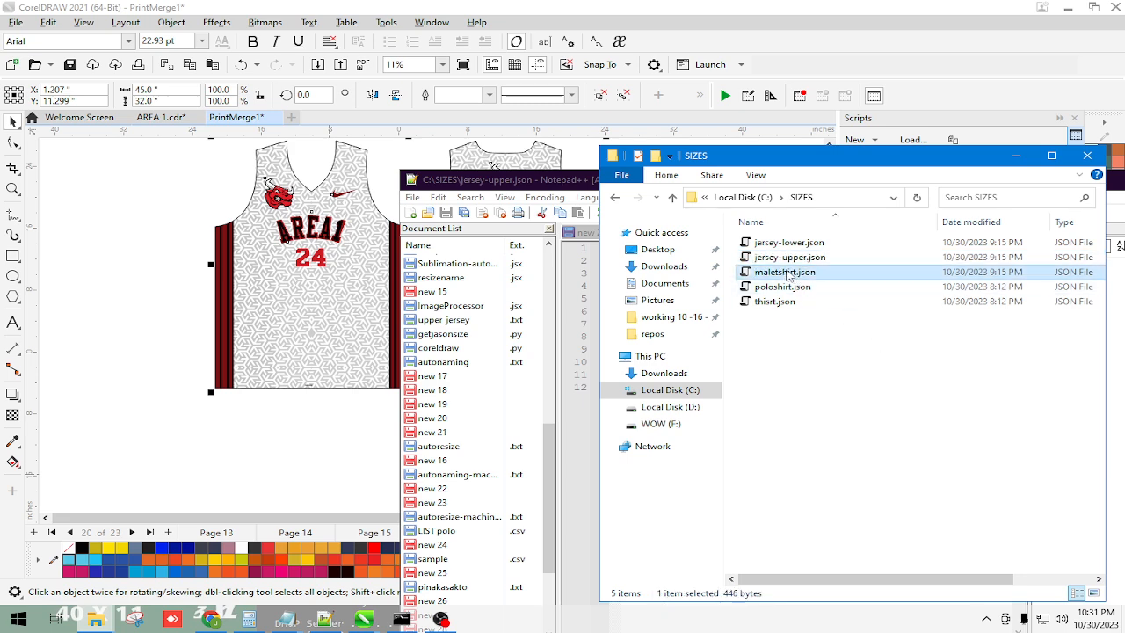
left_click(807, 297)
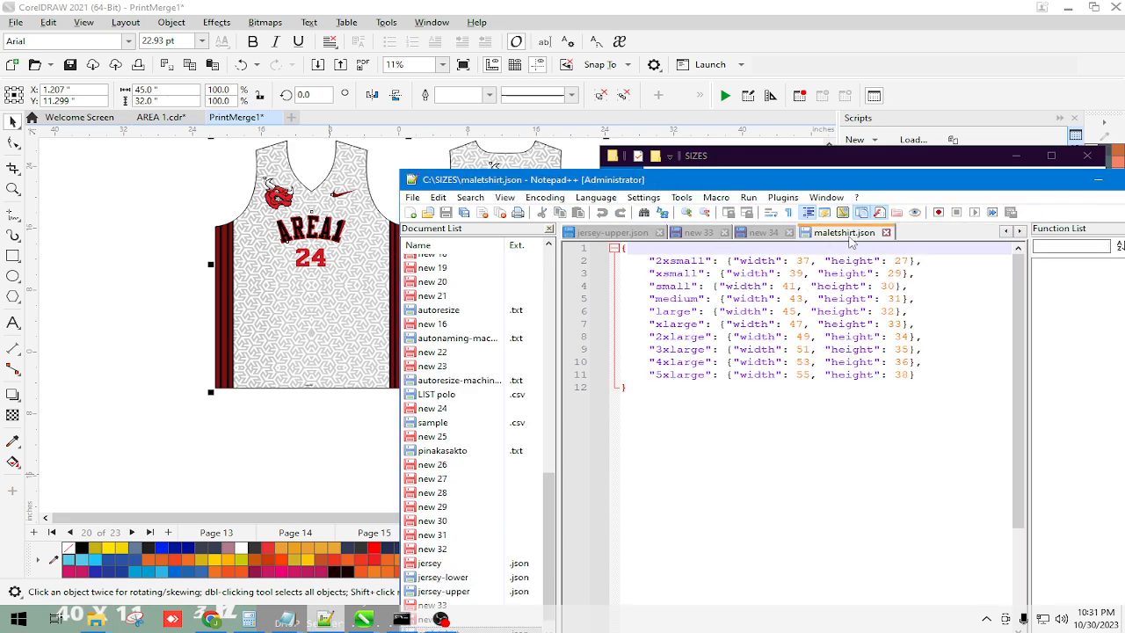
left_click_drag(1031, 181, 928, 181)
left_click(993, 183)
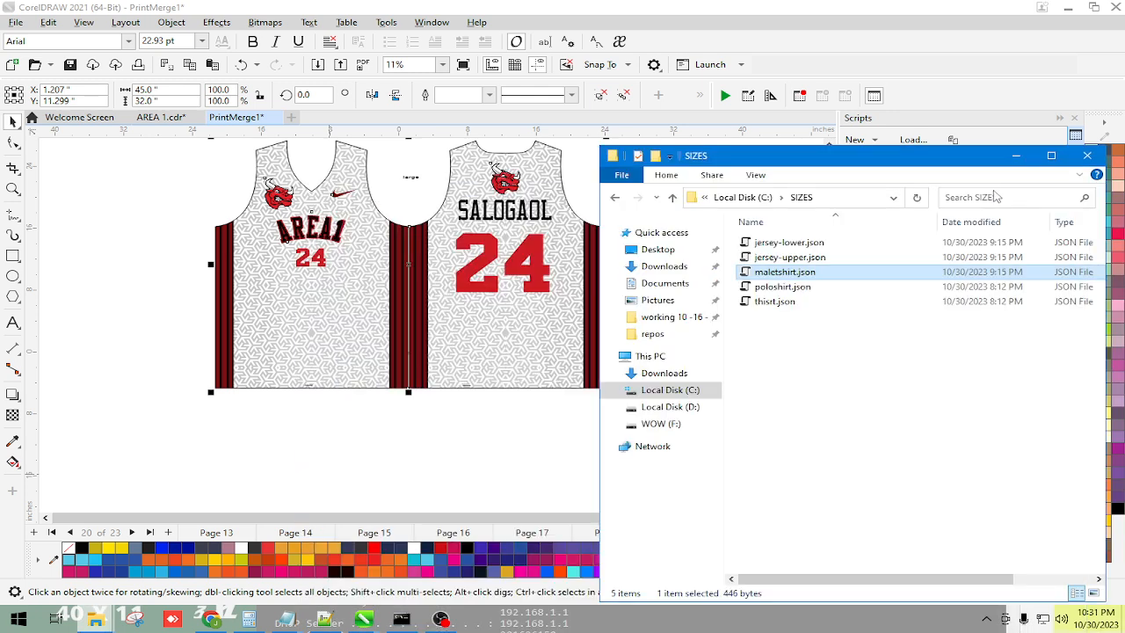
left_click(1016, 155)
scroll(658, 279, "down", 1)
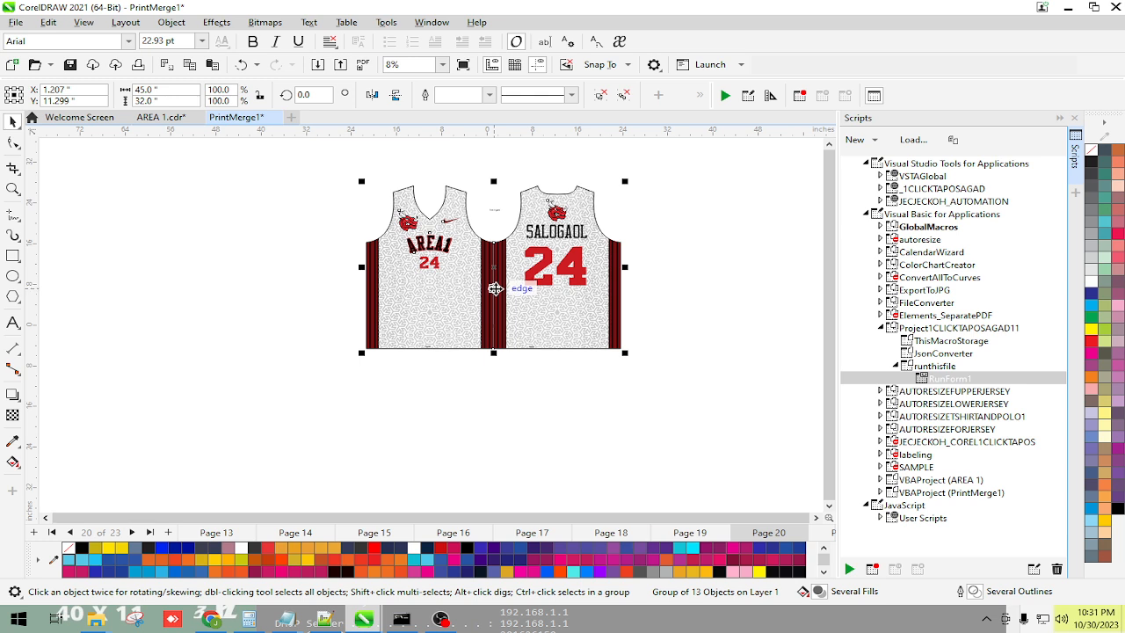
left_click(725, 95)
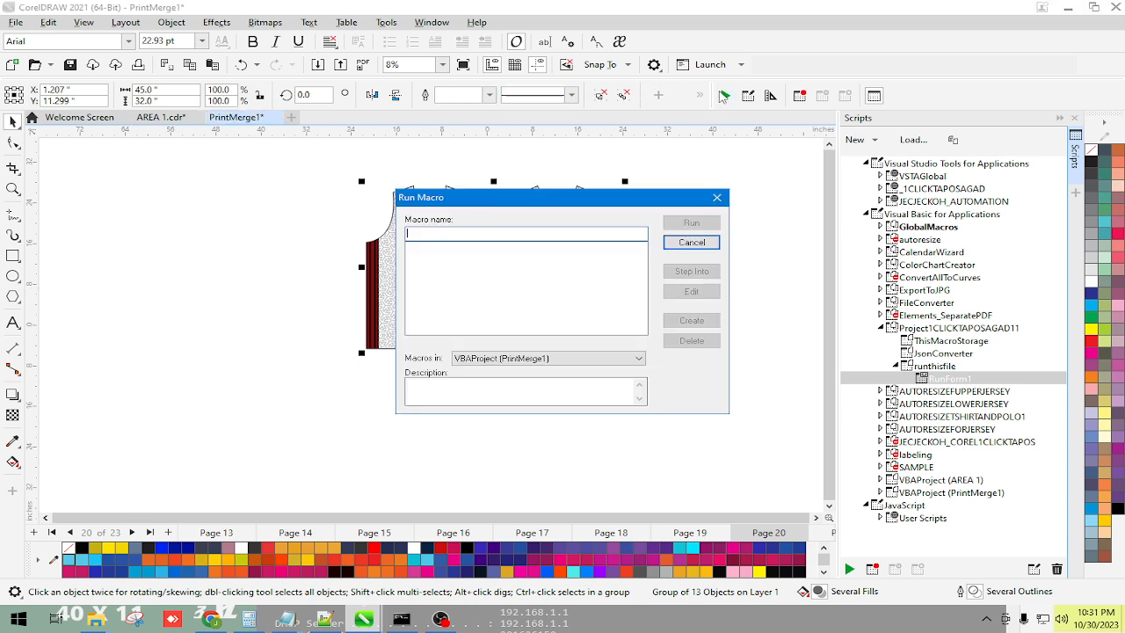
left_click(562, 360)
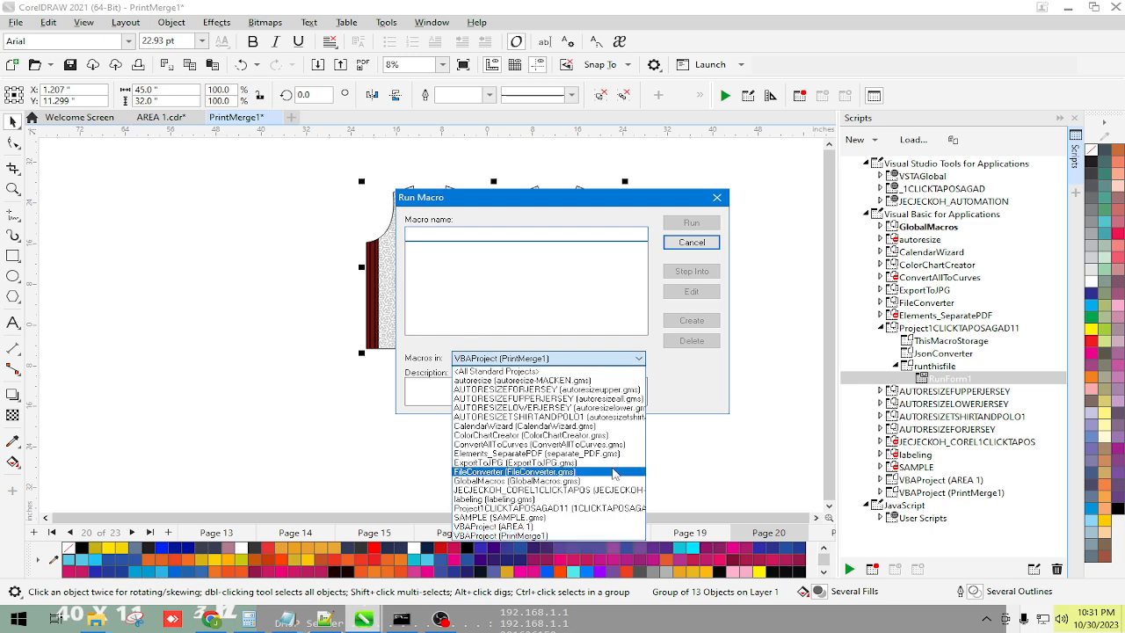
left_click(570, 473)
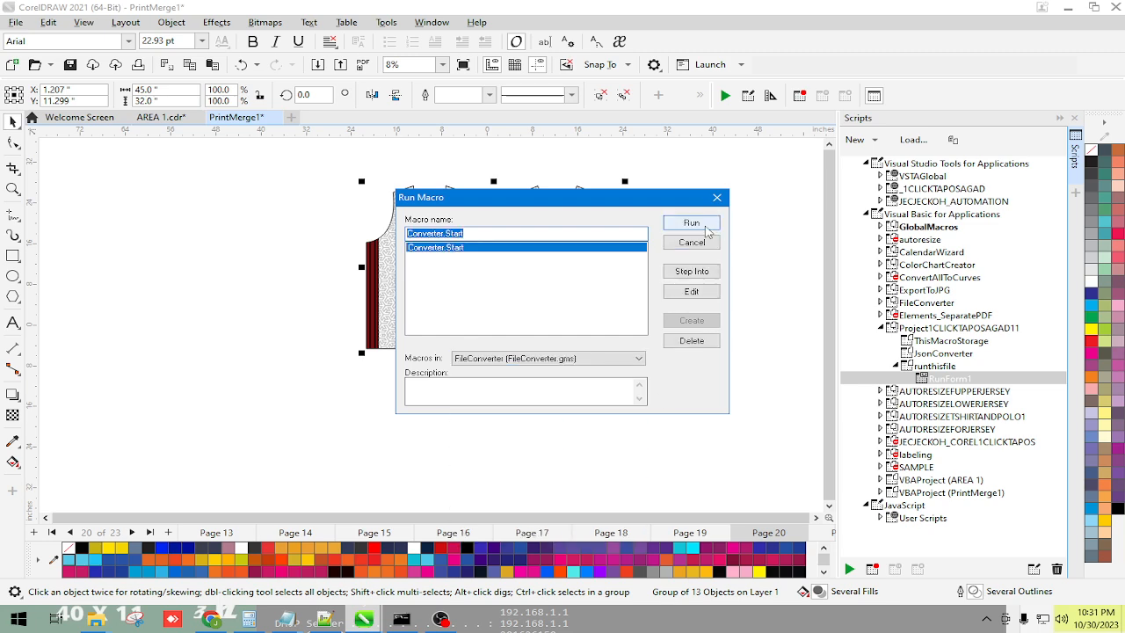
left_click(716, 225)
left_click(663, 157)
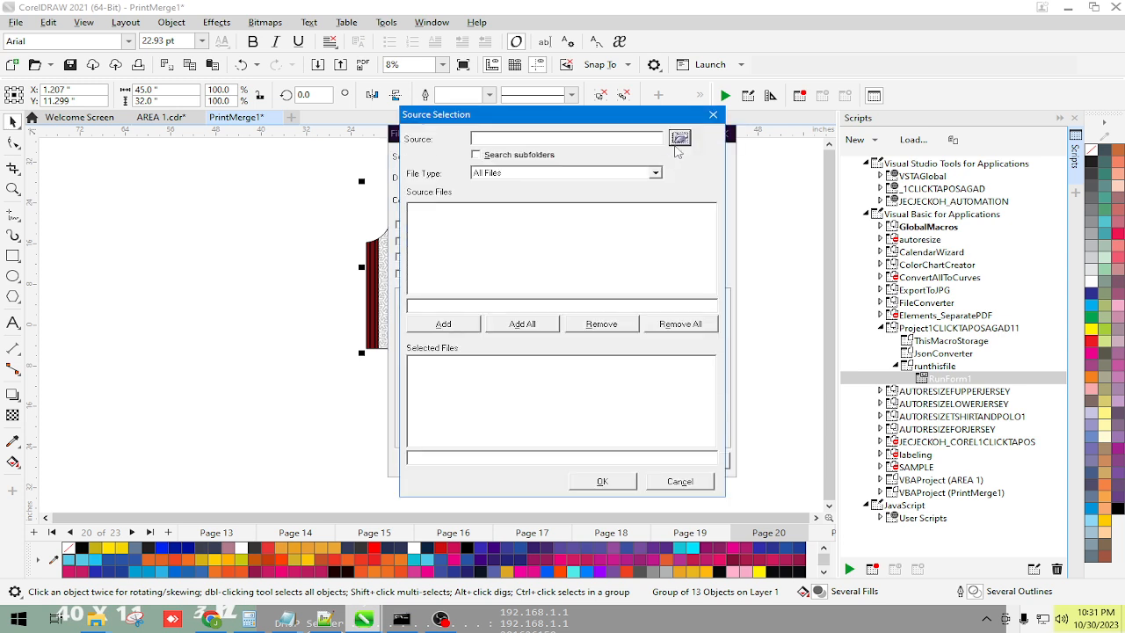
left_click(681, 139)
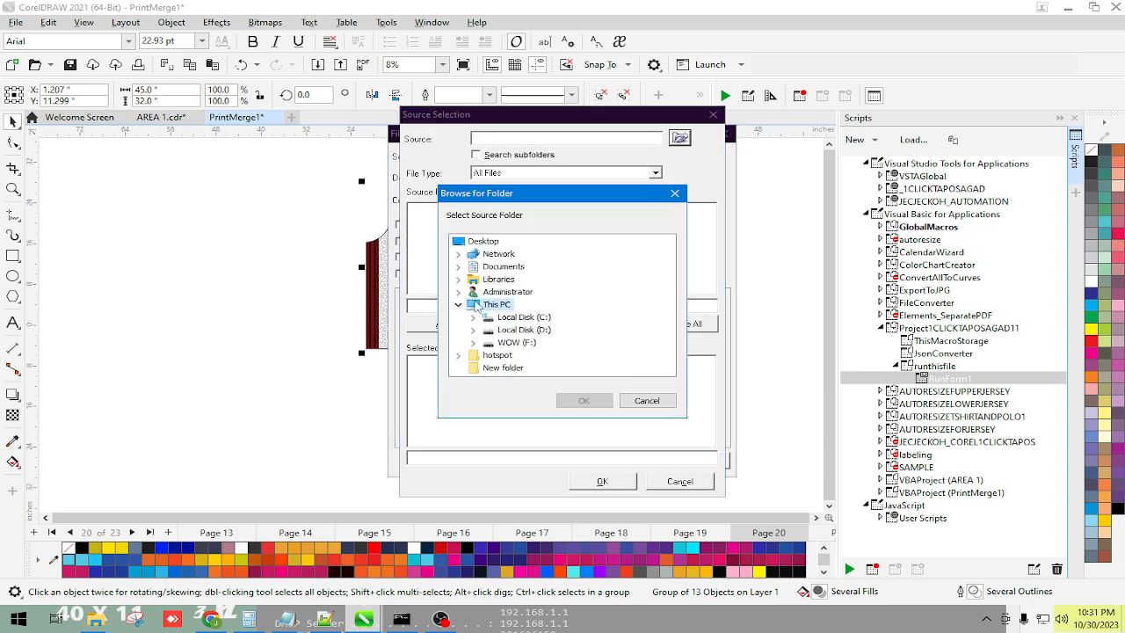
left_click(456, 267)
left_click(510, 342)
left_click(582, 401)
left_click(601, 341)
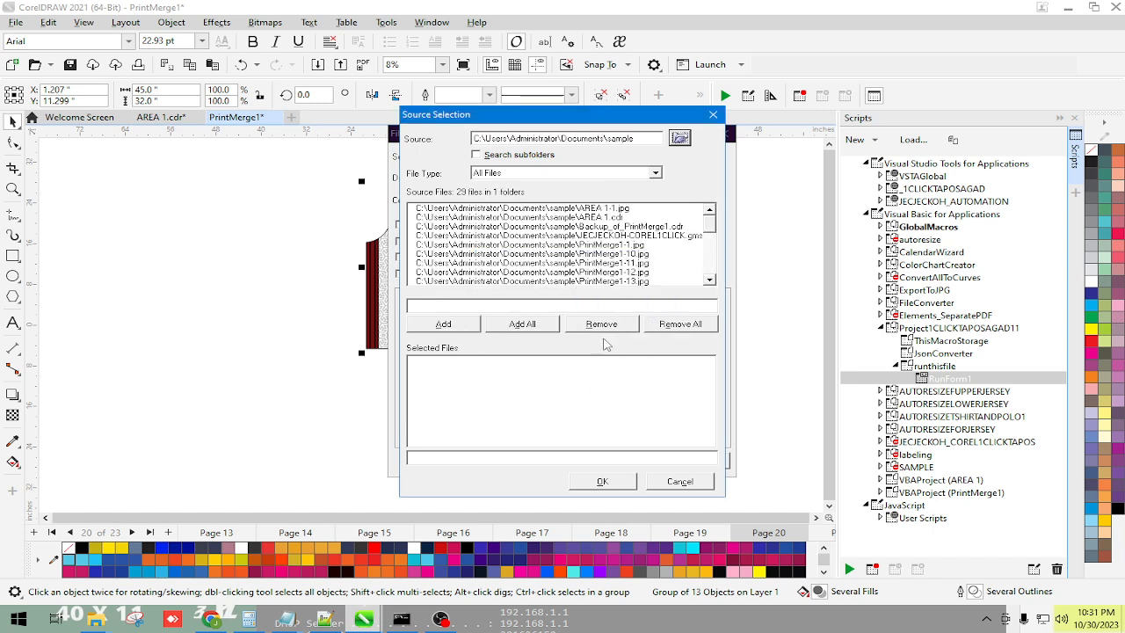
mouse_move(709, 226)
left_mouse_down()
mouse_move(710, 271)
mouse_move(709, 208)
left_mouse_up()
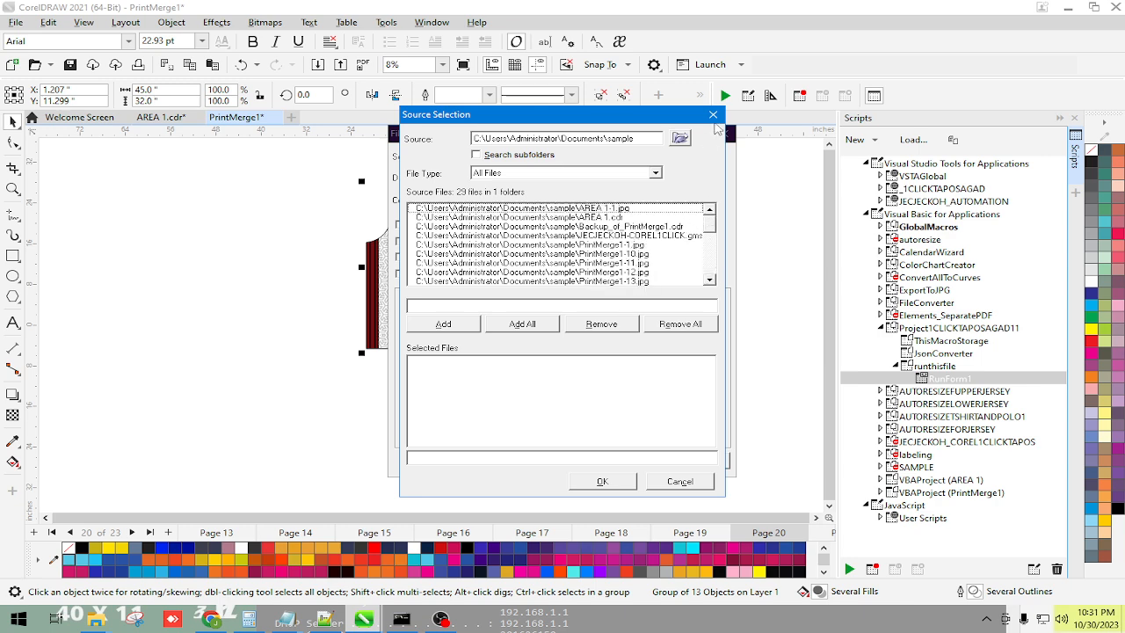
left_click(712, 116)
Check the folder in which the merged document is saved, without saving it again
left_click(16, 22)
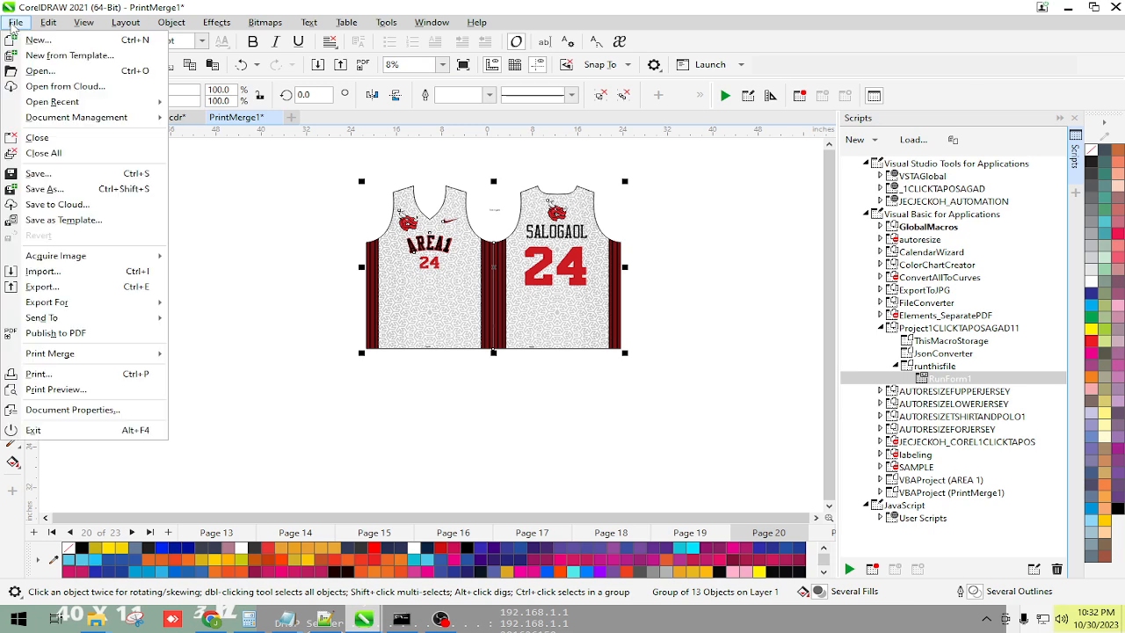
left_click(20, 189)
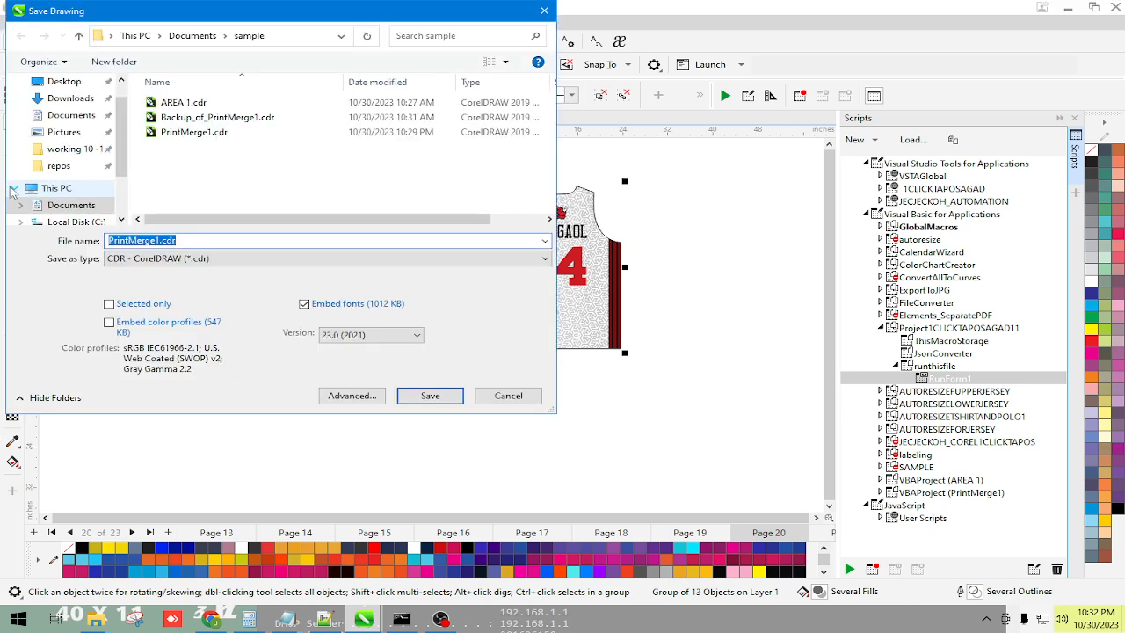
left_click(544, 11)
Run the Converter.Start macro from the FileConverter project
left_click(725, 95)
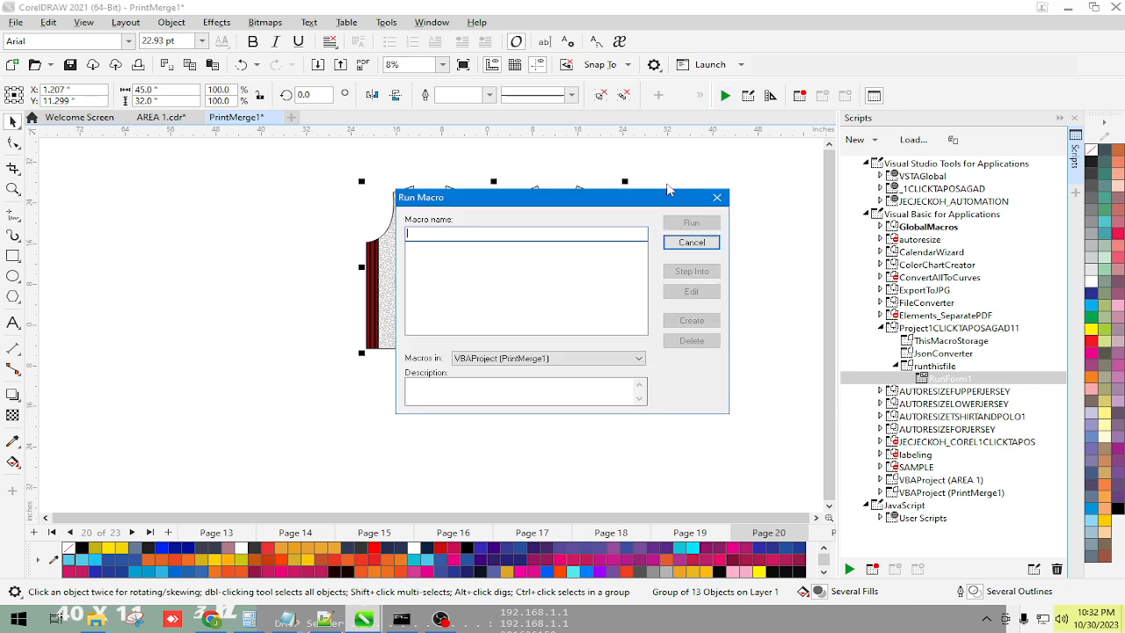
left_click(638, 358)
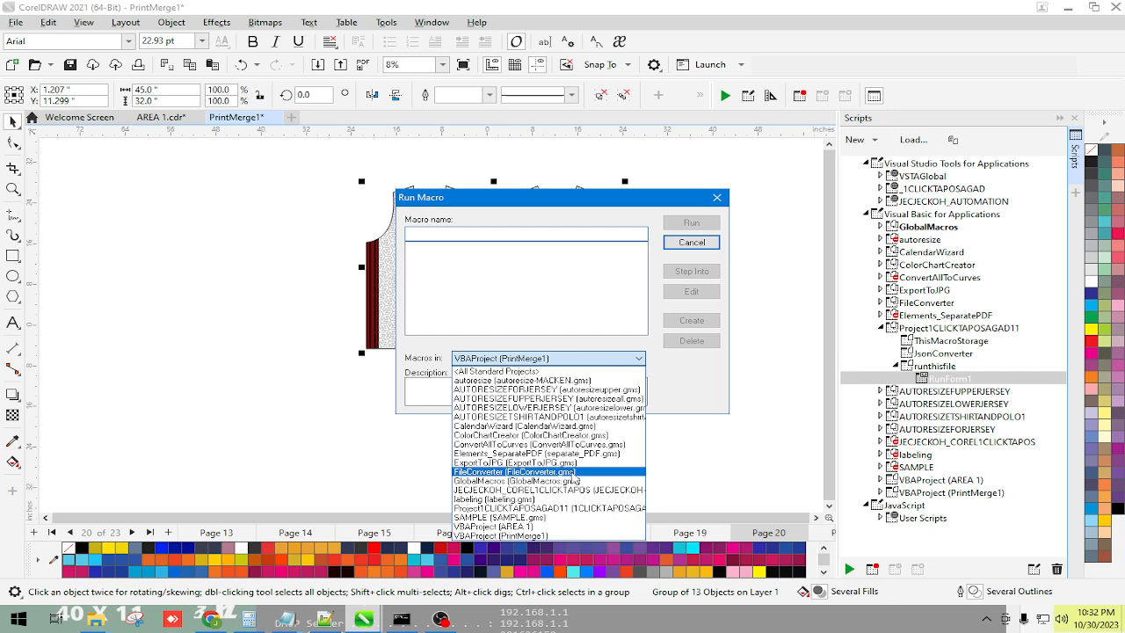
left_click(571, 473)
left_click(692, 222)
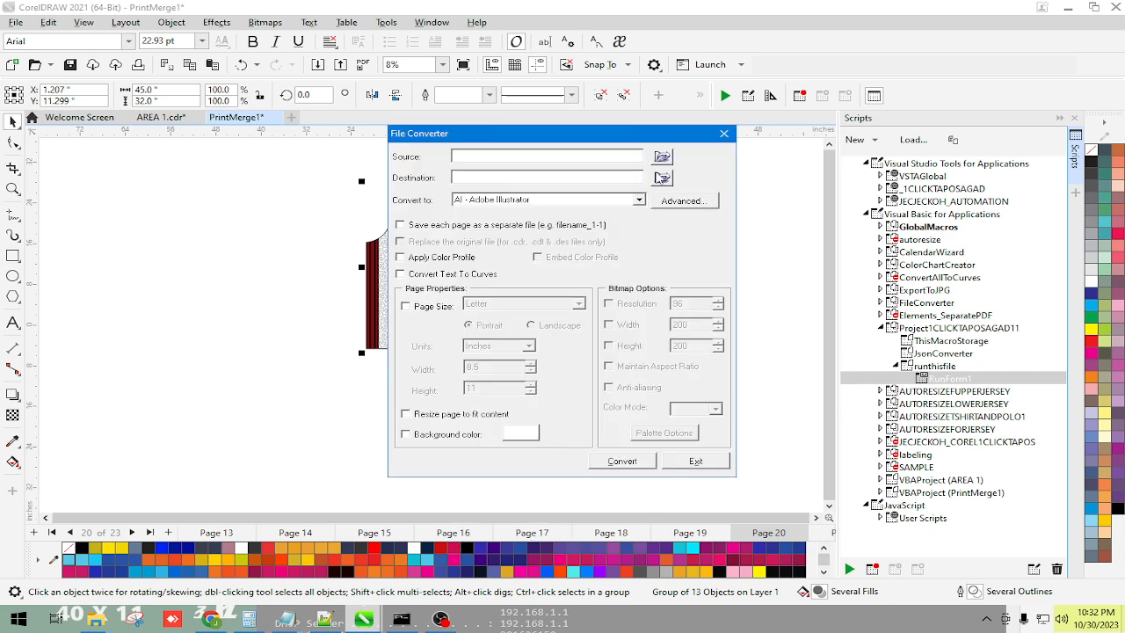
Add PrintMerge1.cdr from the Documents folder as the source file for the conversion
left_click(662, 157)
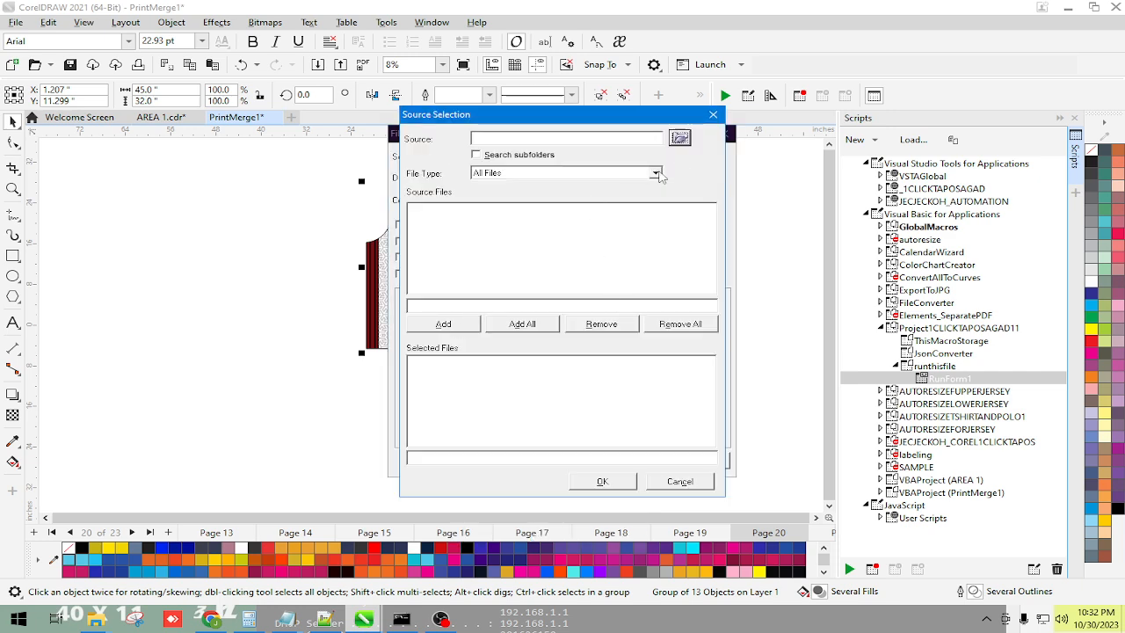
left_click(679, 138)
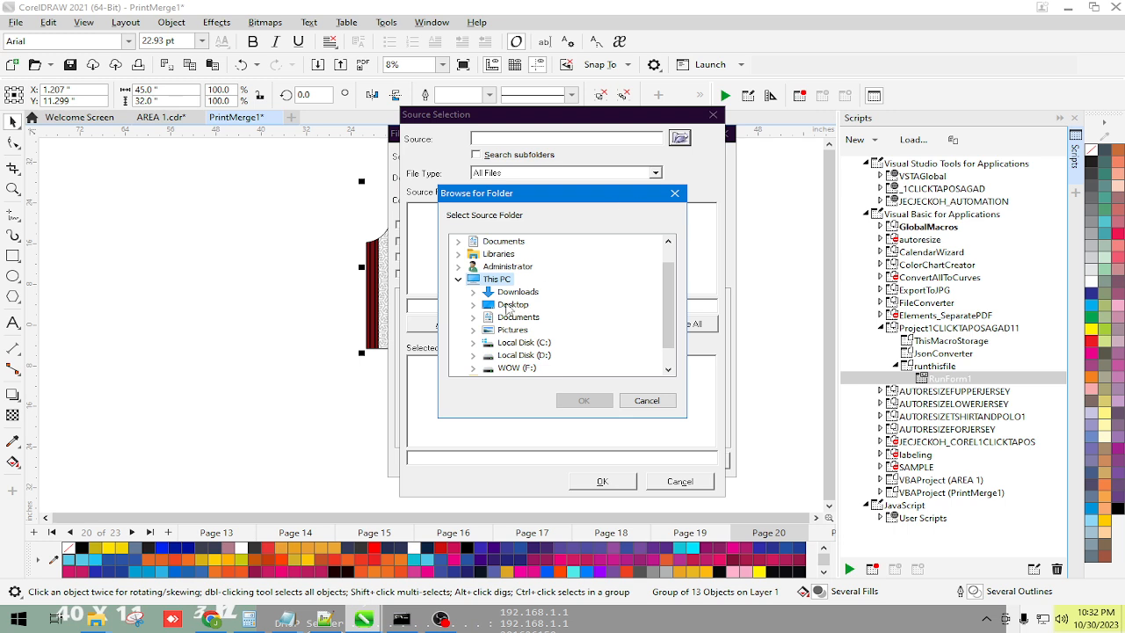
left_click(489, 318)
left_click(585, 400)
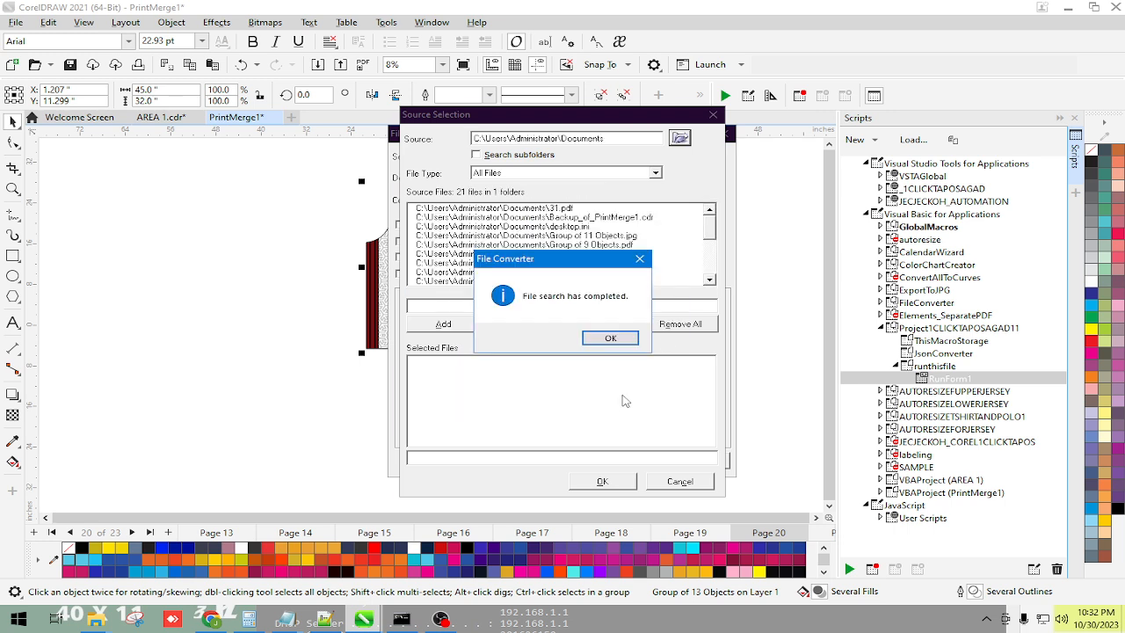
left_click(610, 339)
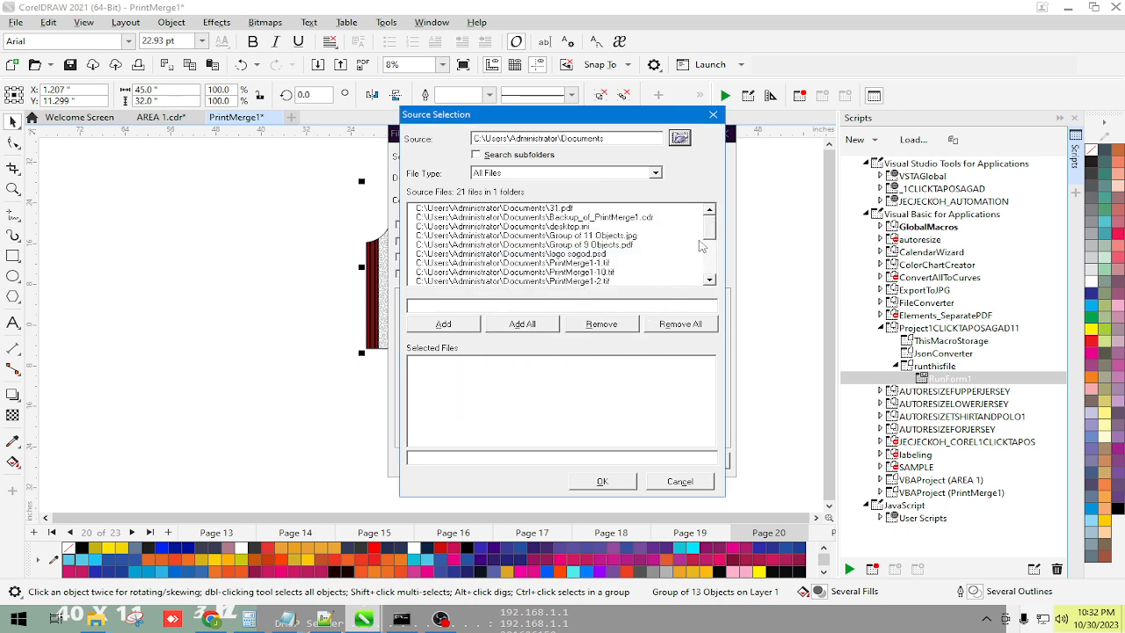
left_click_drag(708, 231, 710, 261)
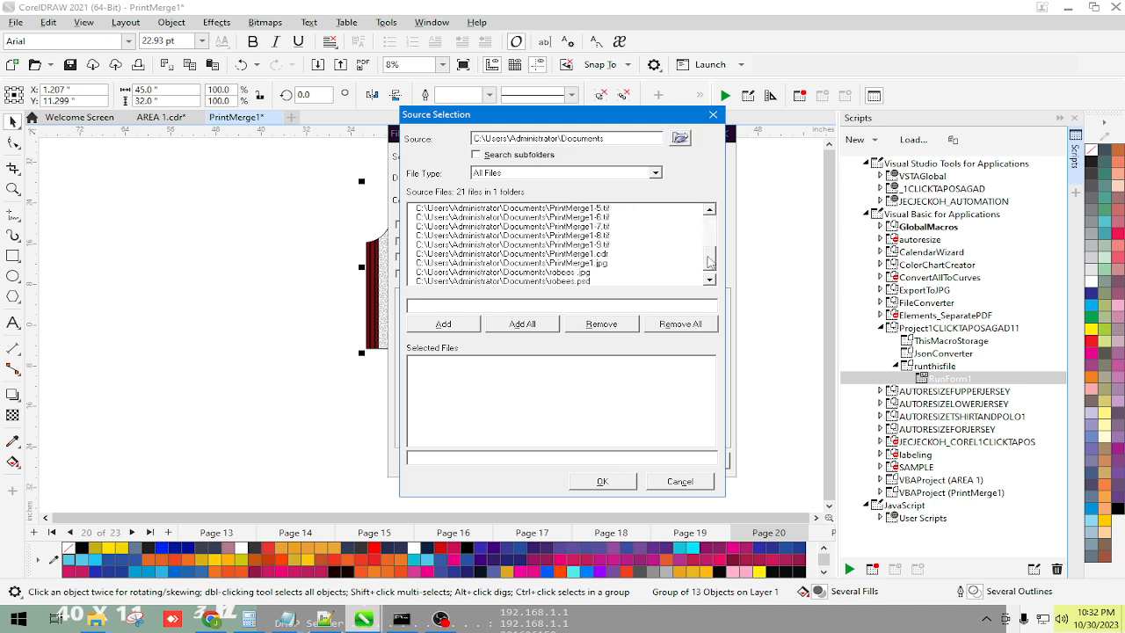
left_click(615, 253)
left_click(449, 332)
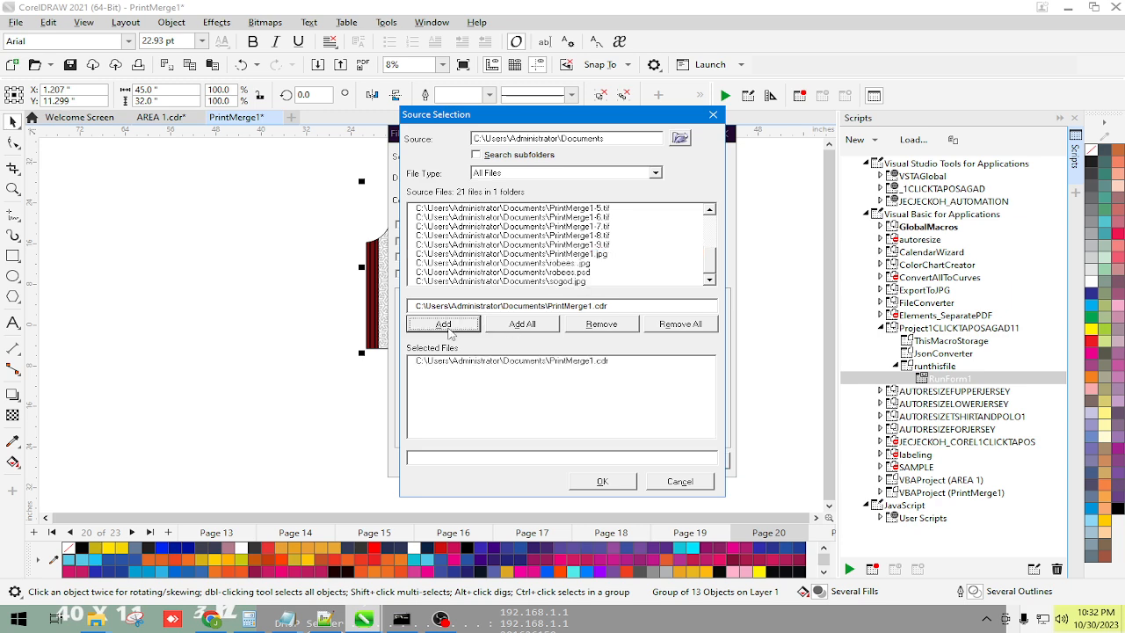
left_click(600, 481)
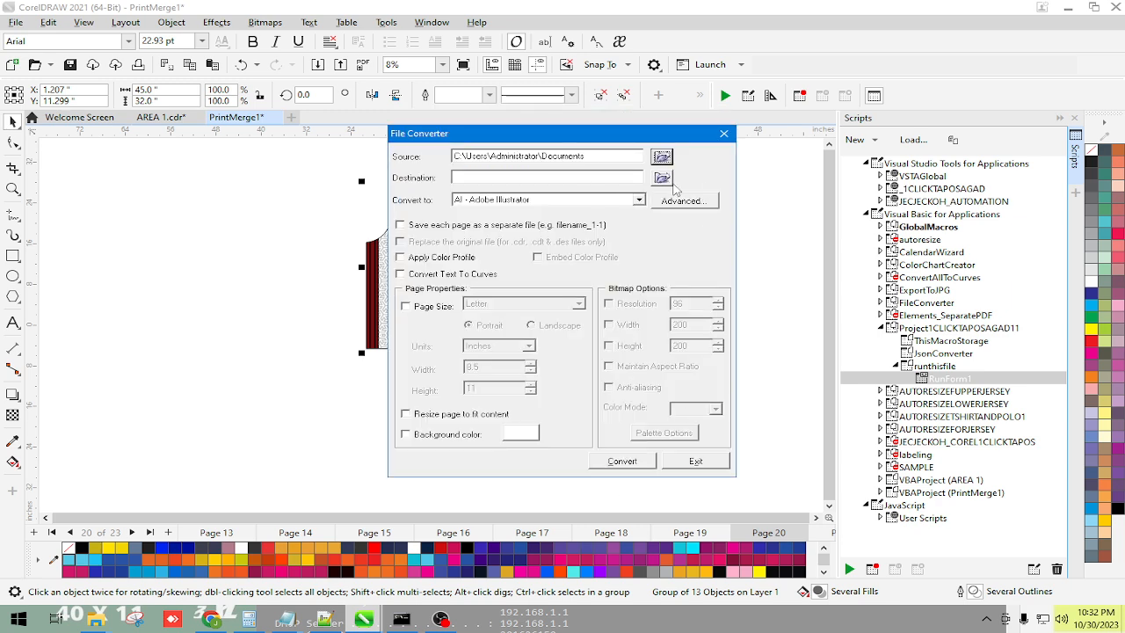
Set the conversion's destination to the Compressed folder inside Downloads
left_click(662, 177)
left_click(473, 292)
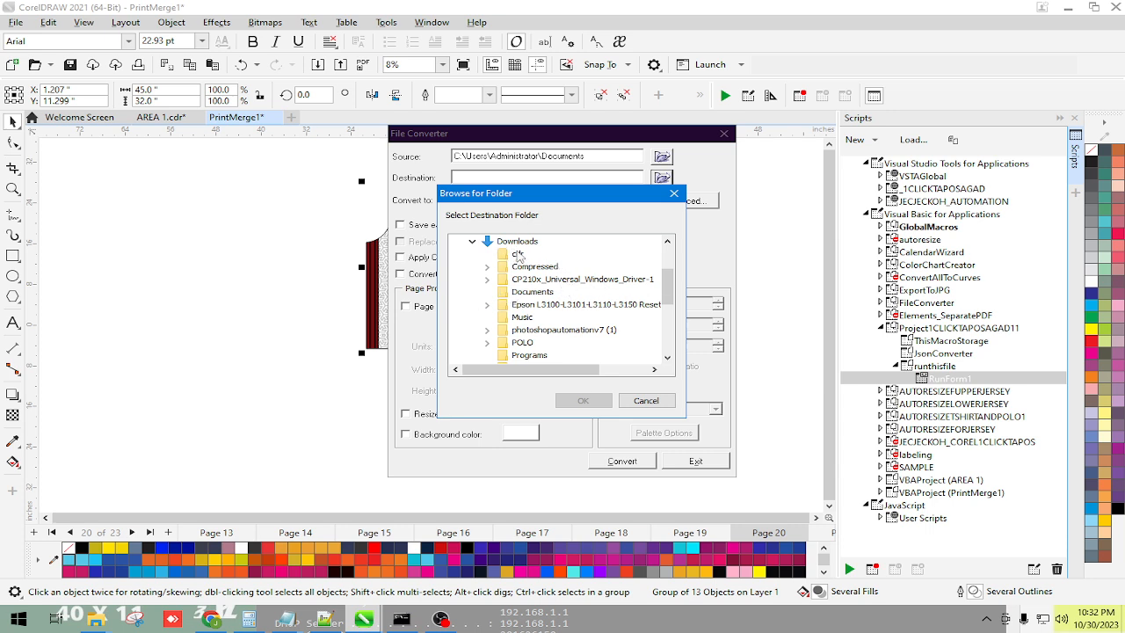
left_click(524, 266)
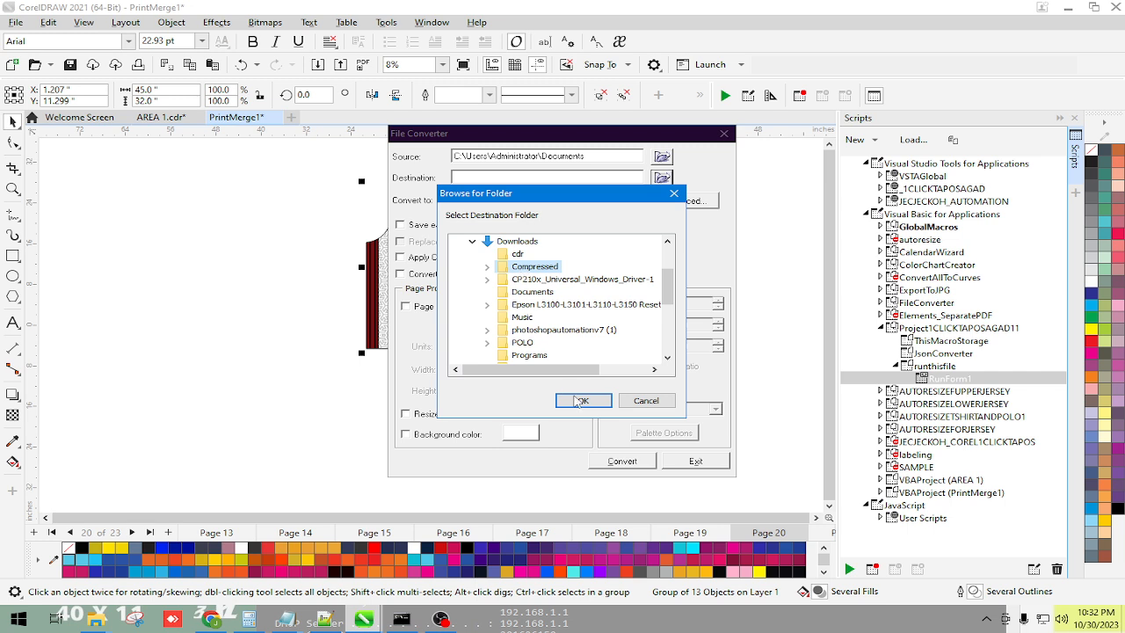
left_click(580, 400)
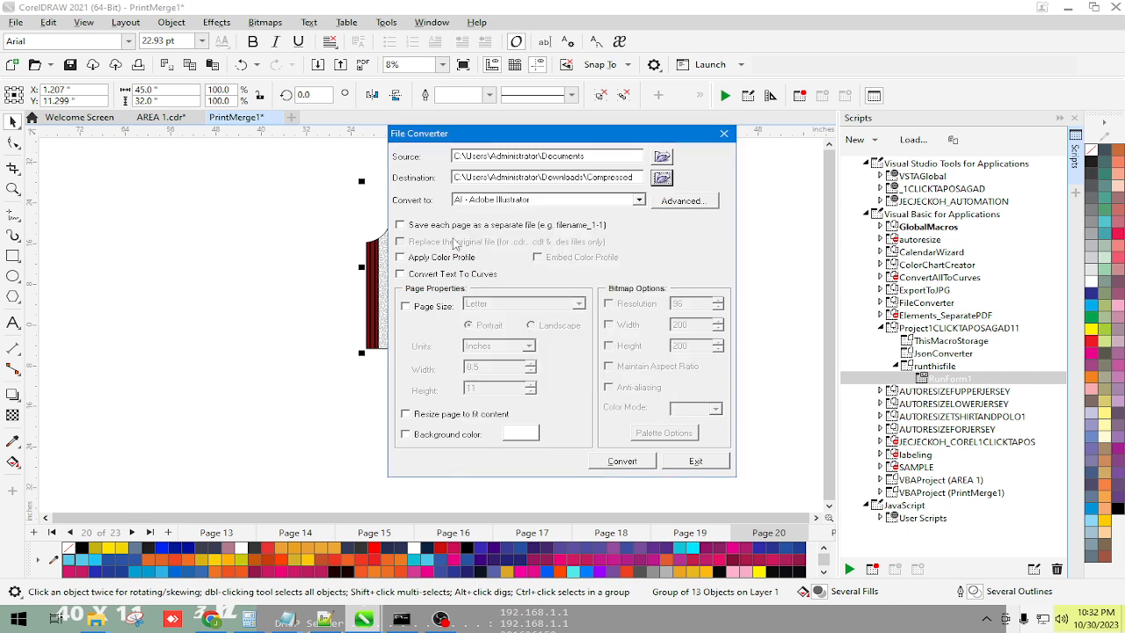
Set the output format to JPG - JPEG Bitmaps, with each page saved as a separate file and the color profile applied
left_click(408, 227)
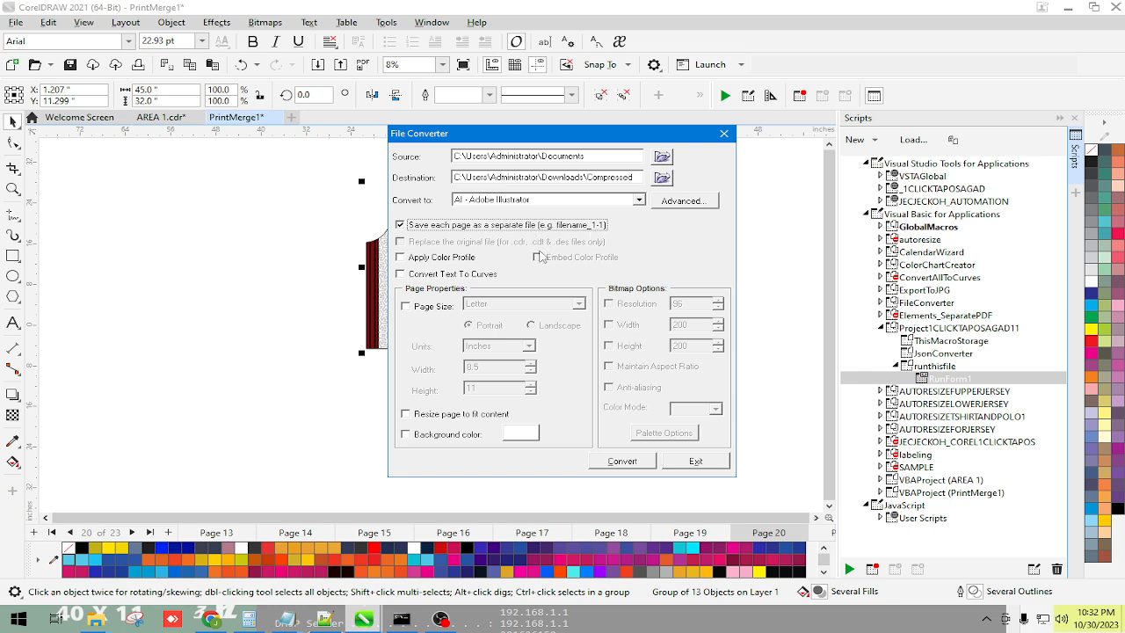
left_click(401, 258)
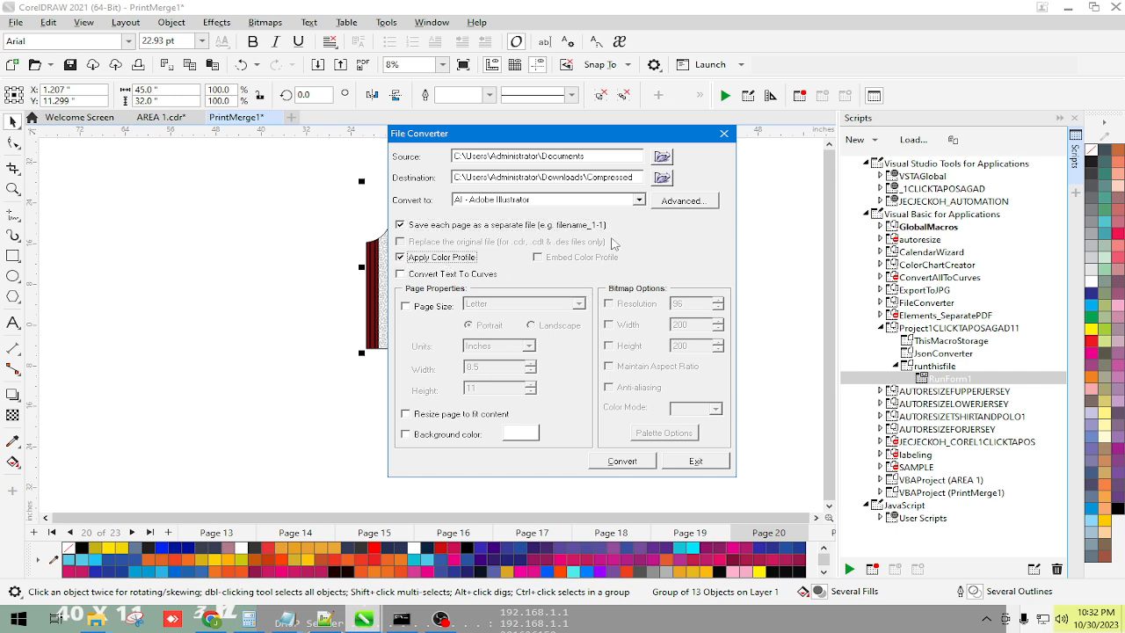
left_click(639, 199)
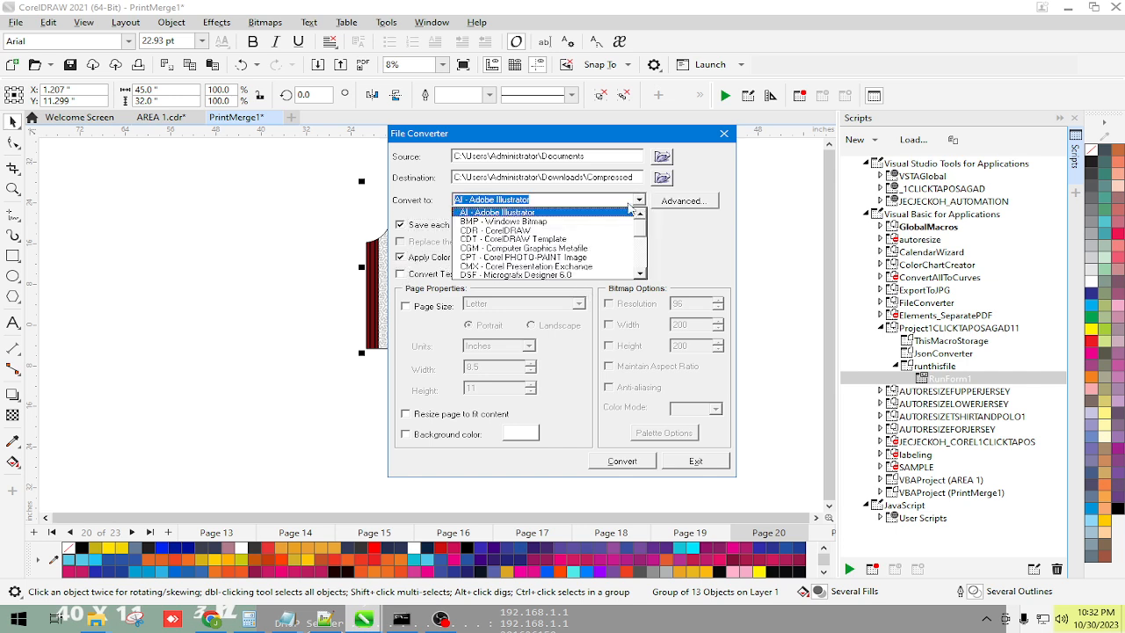
scroll(642, 248, "down", 2)
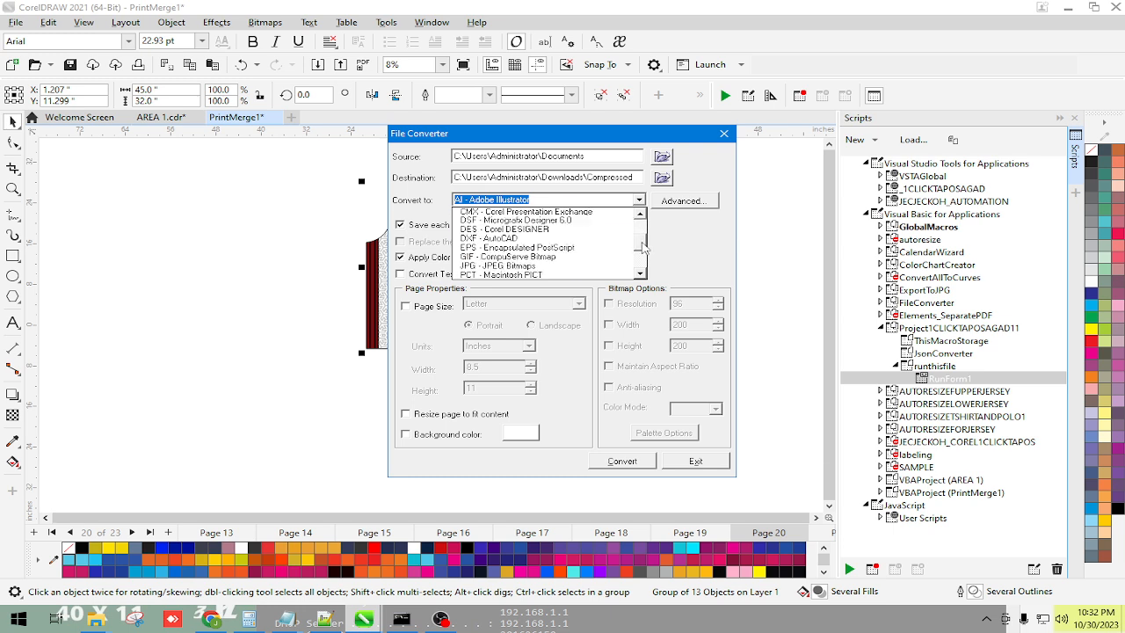
left_click(578, 265)
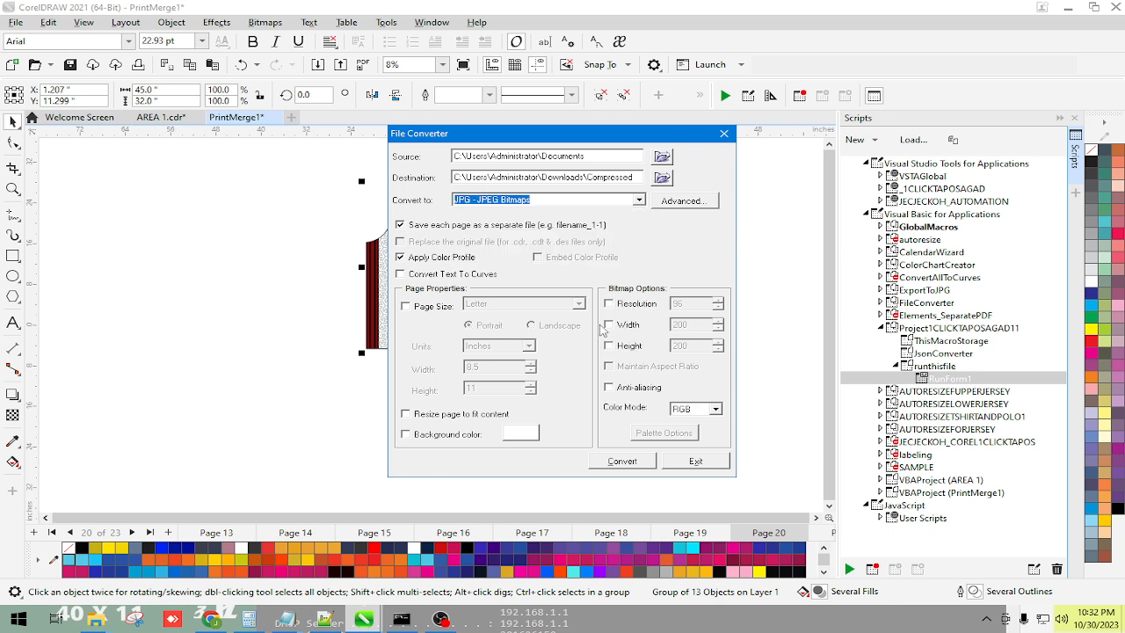
Set the bitmap resolution to 150 and the color mode to CMYK, and start the conversion
left_click(609, 304)
left_click(648, 307)
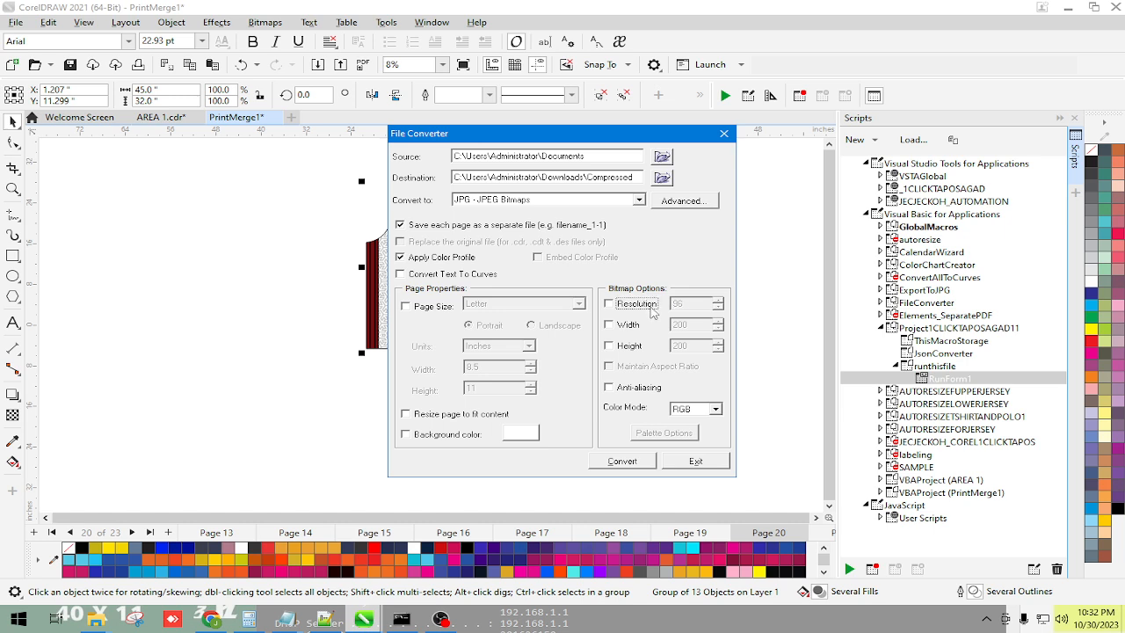
left_click(608, 303)
left_click_drag(686, 304, 662, 304)
type("150")
left_click(707, 408)
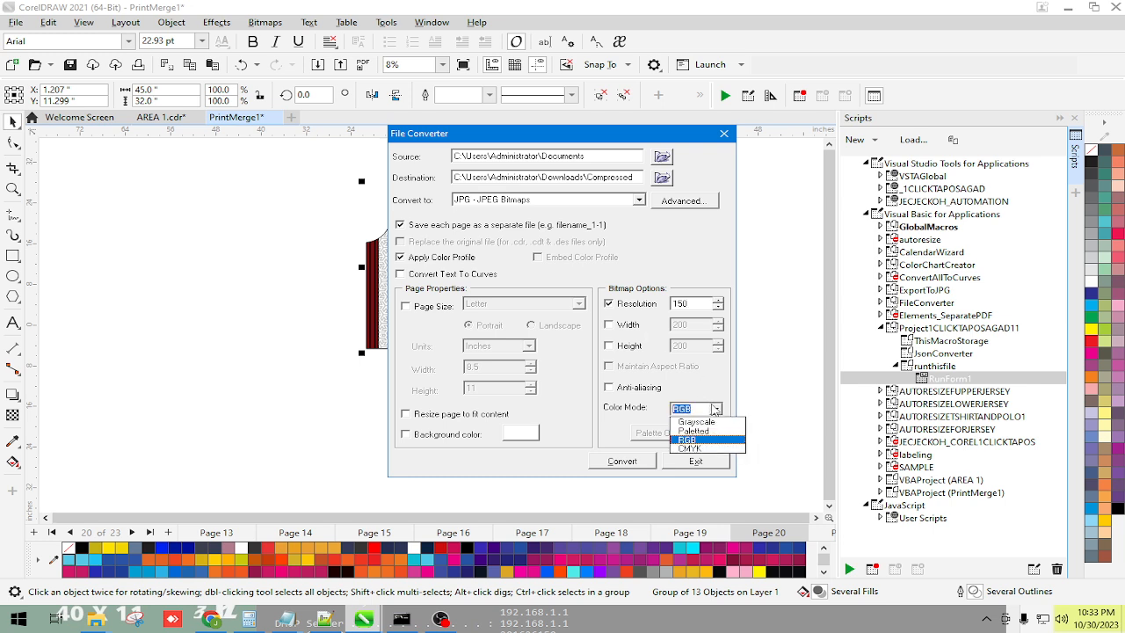
left_click(700, 447)
left_click(621, 461)
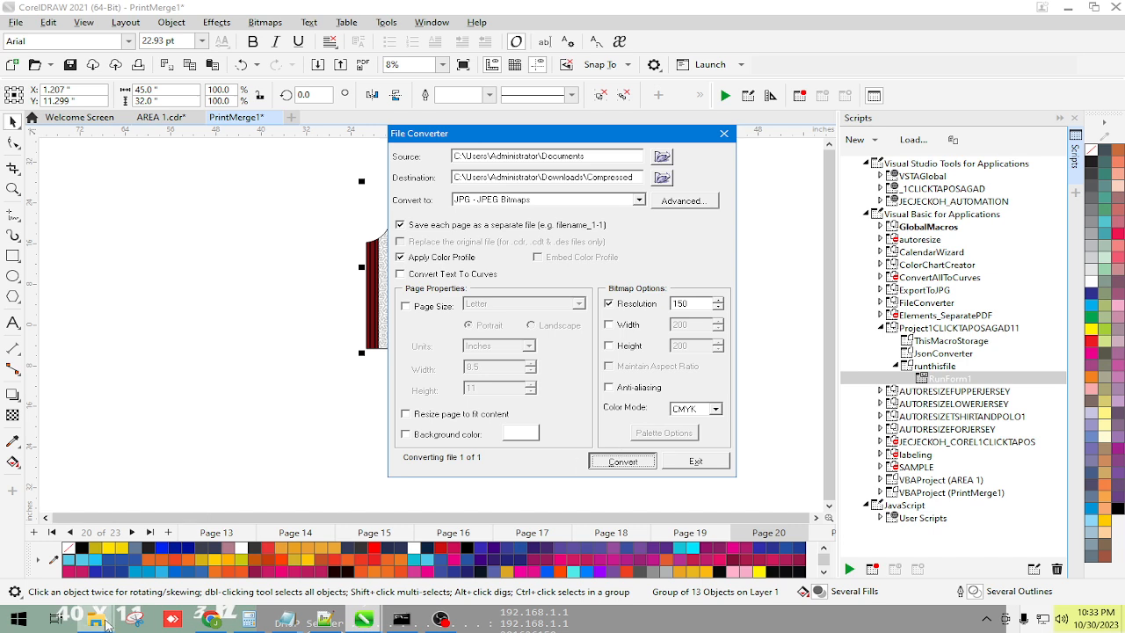
Switch to File Explorer and show the exported files in the Downloads Compressed folder as large thumbnails
left_click(53, 549)
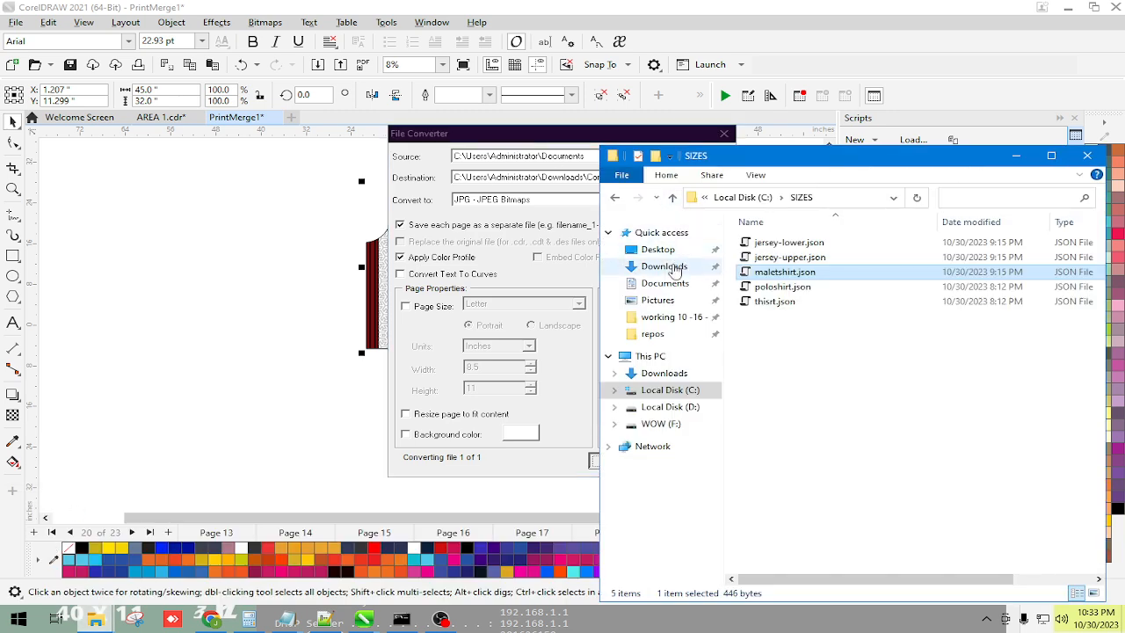
left_click(664, 266)
double_click(768, 263)
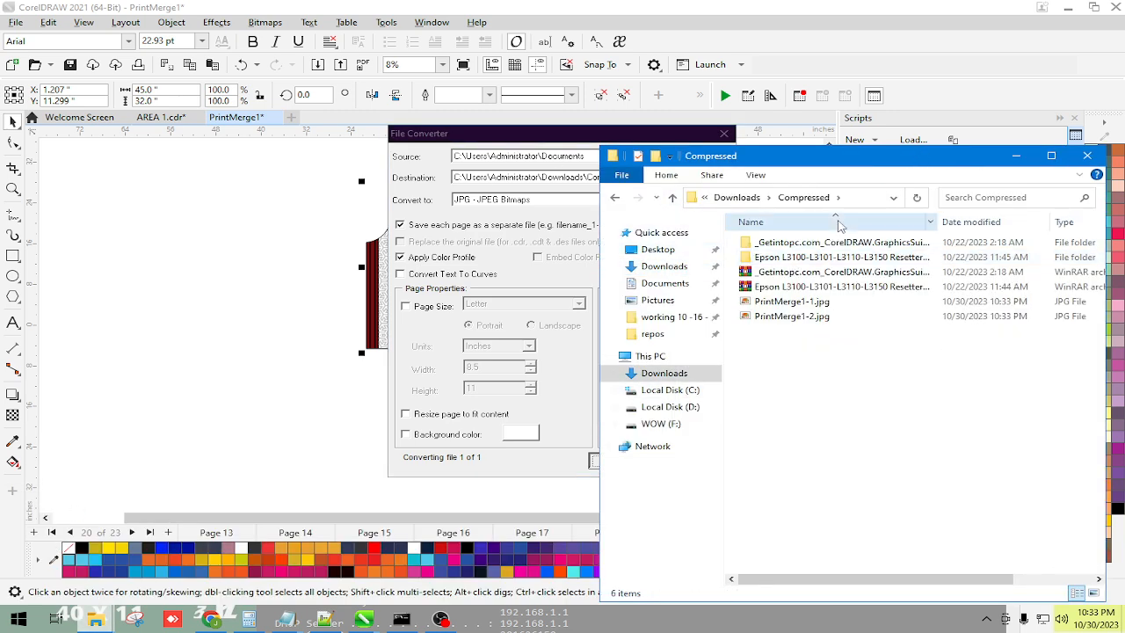
left_click_drag(947, 158, 681, 79)
right_click(566, 328)
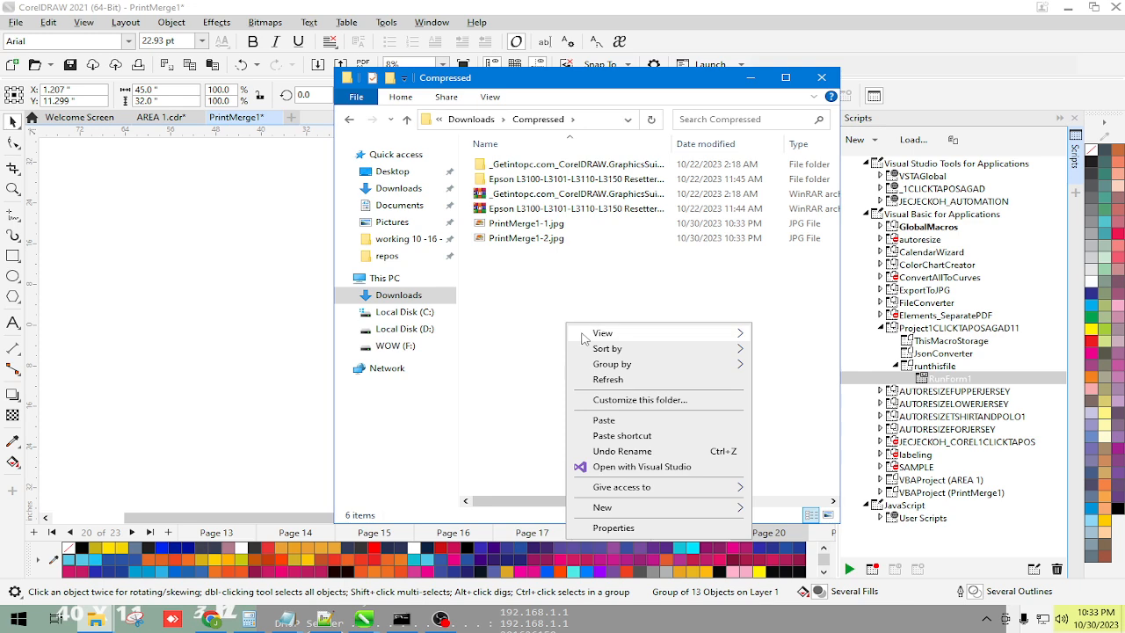
mouse_move(615, 340)
left_click(759, 340)
left_click_drag(831, 231, 827, 502)
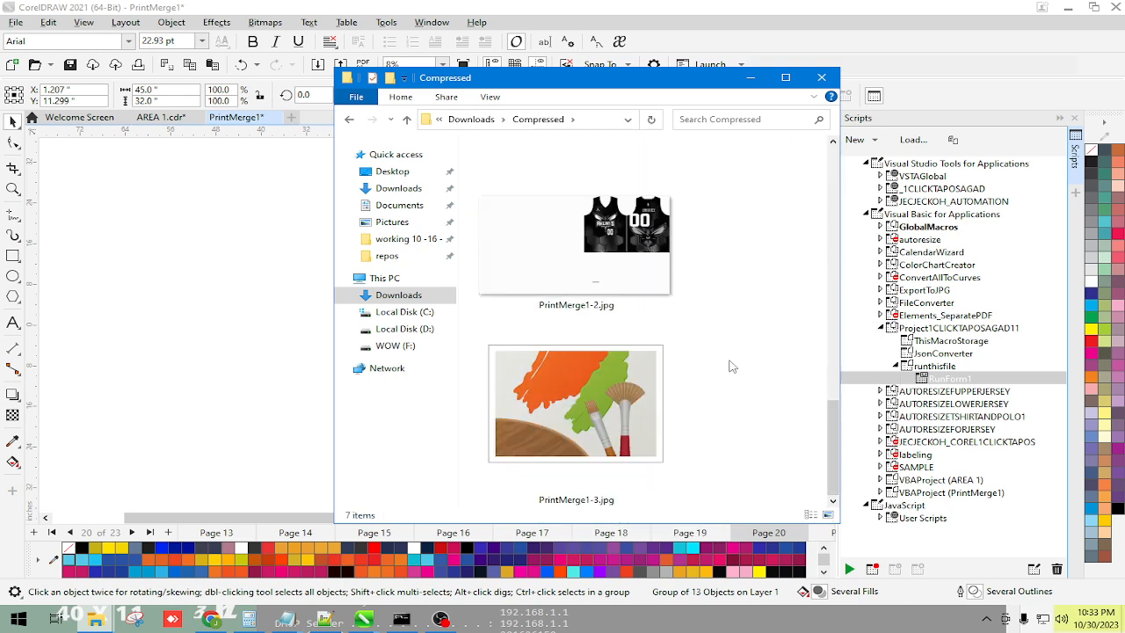
Inspect the exported PrintMerge1-2.jpg and the other page images, and close the folder and the File Converter
double_click(606, 253)
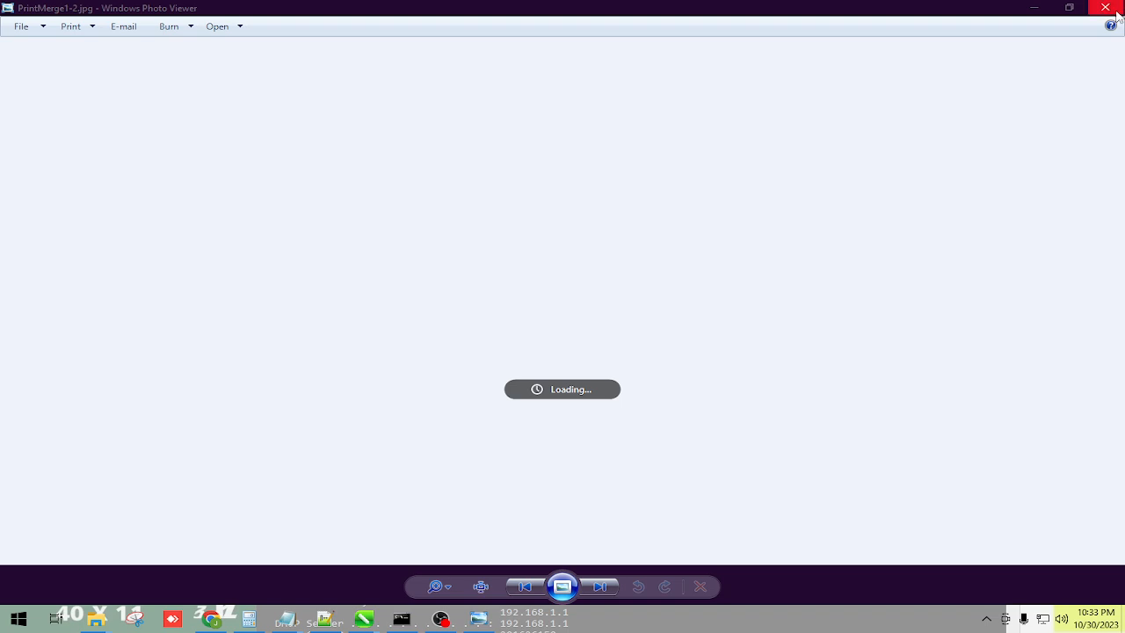
left_click(1116, 9)
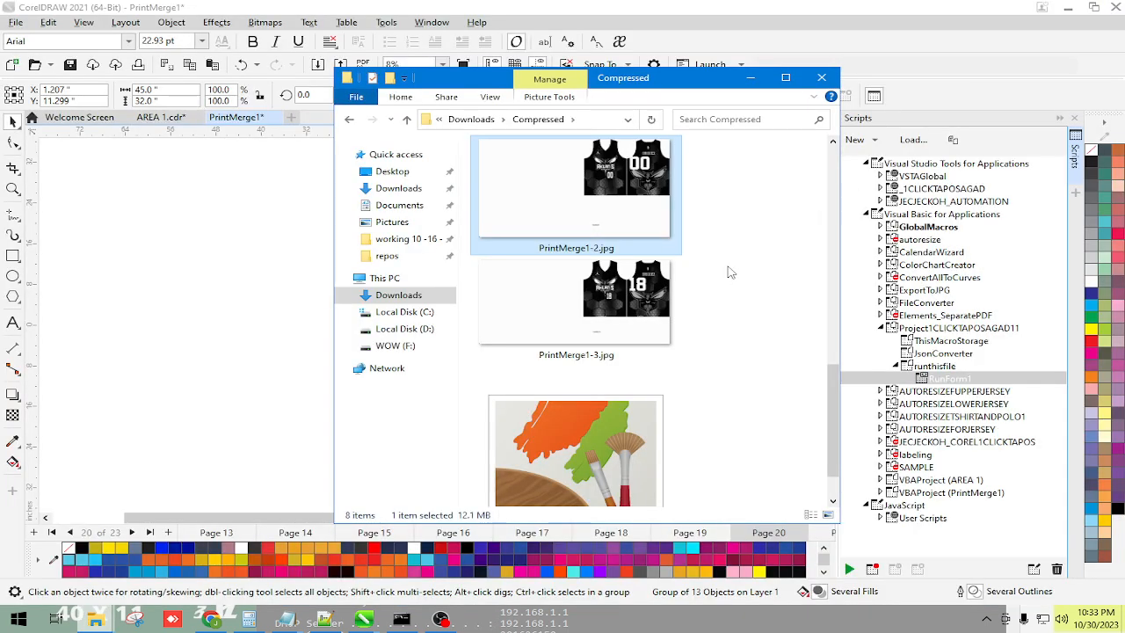
scroll(766, 261, "down", 1)
left_click(578, 420)
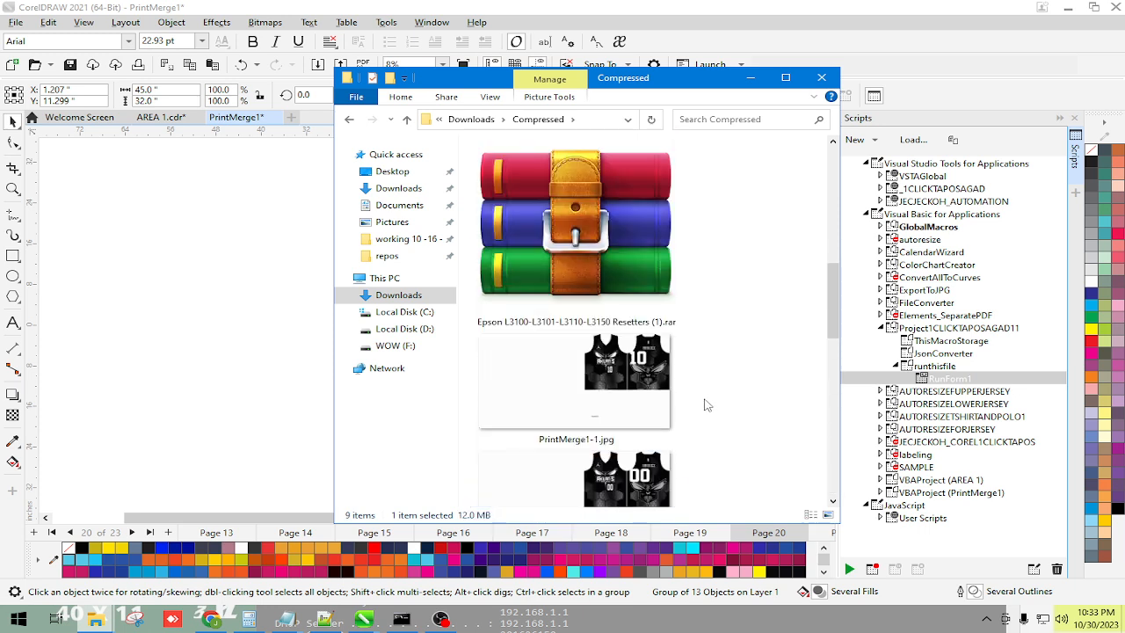
left_click(821, 77)
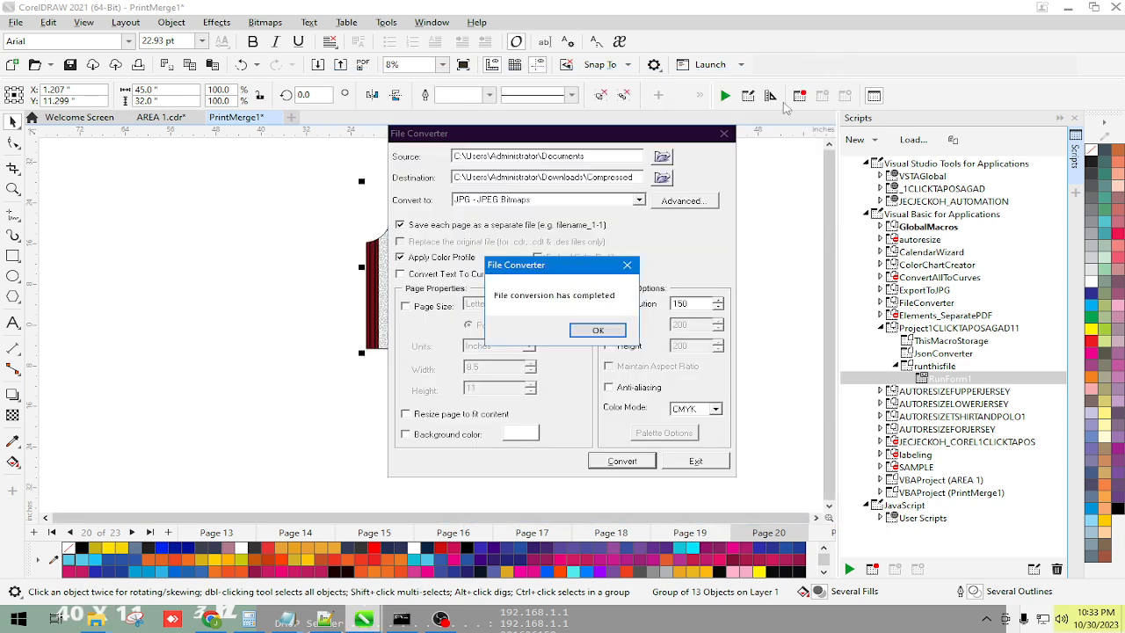
left_click(601, 329)
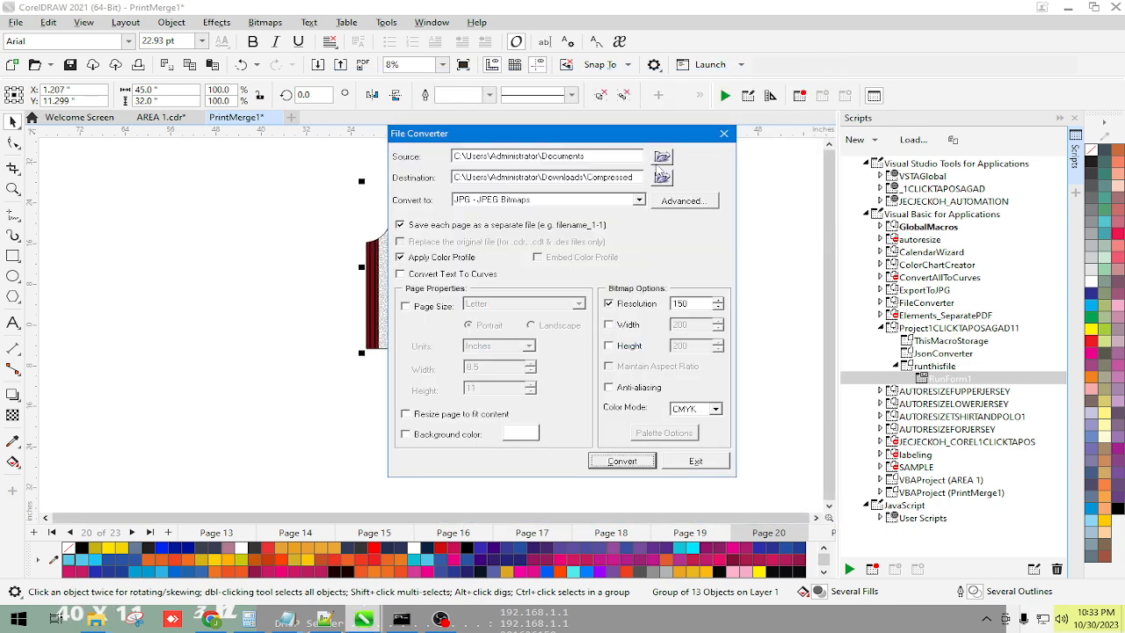
left_click(723, 134)
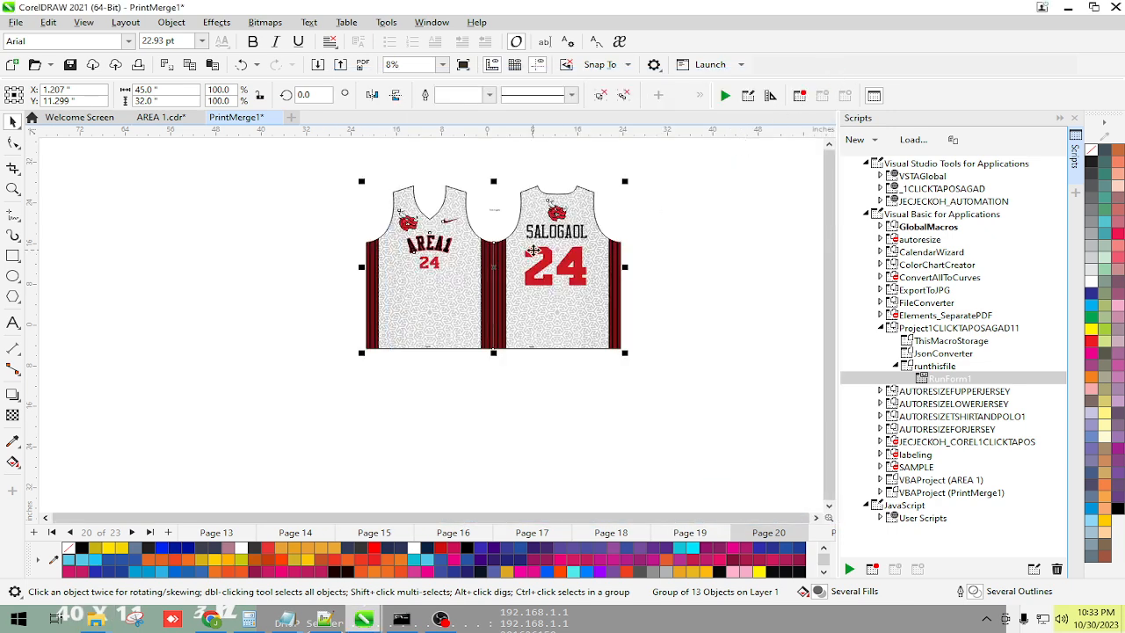
Save the merged document as PrintMerge1.cdr in the Documents sample folder, replacing the existing file
left_click(29, 26)
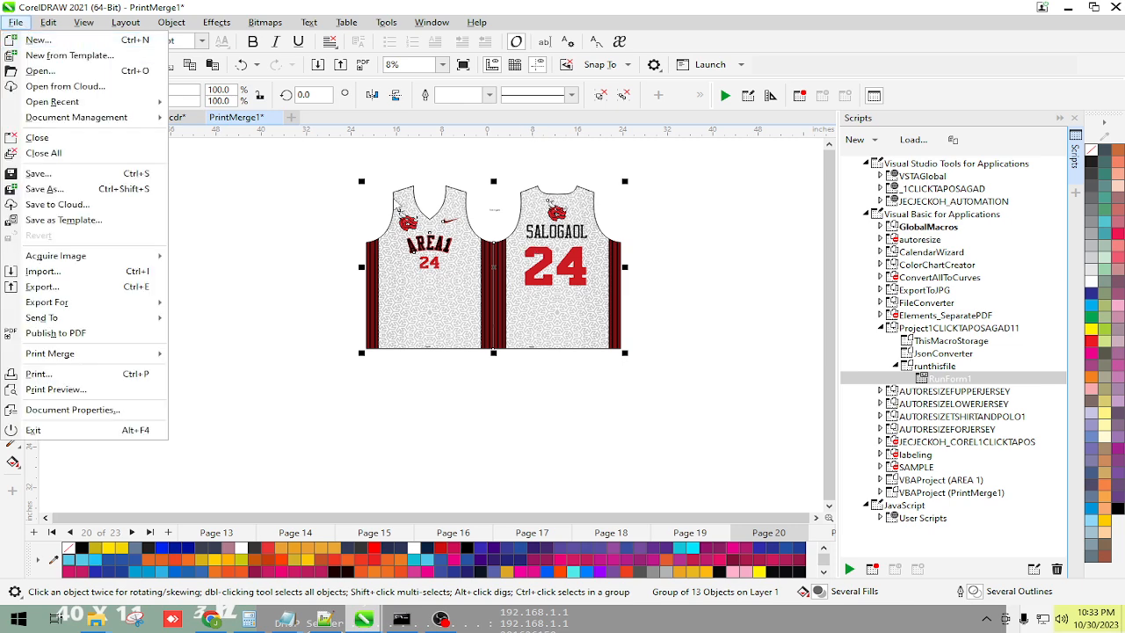
left_click(418, 200)
left_click(16, 22)
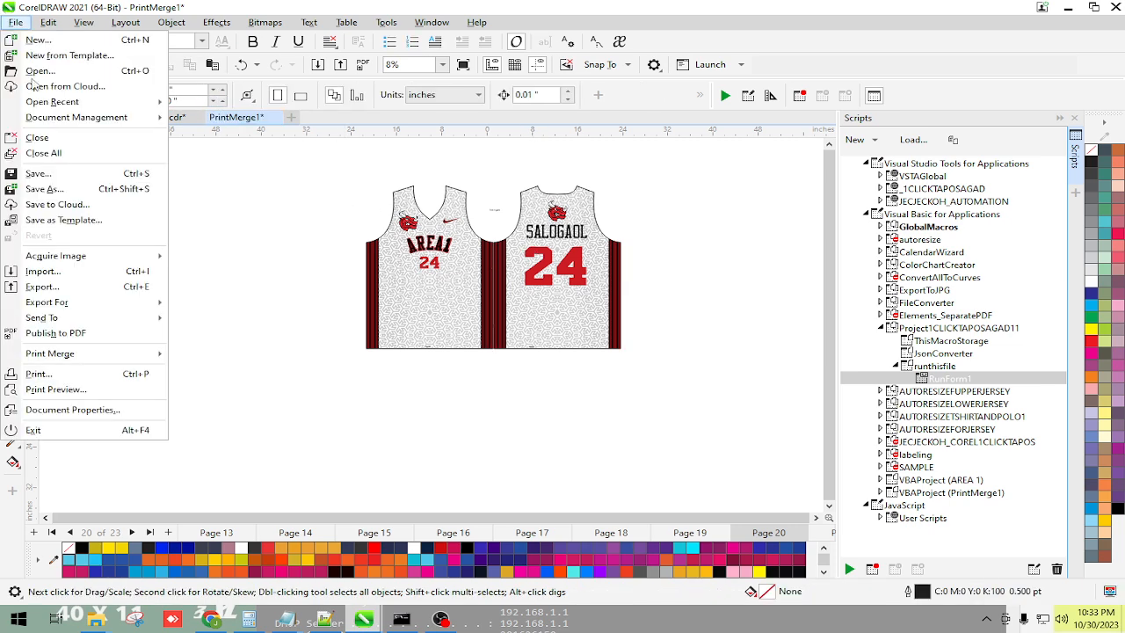
left_click(50, 187)
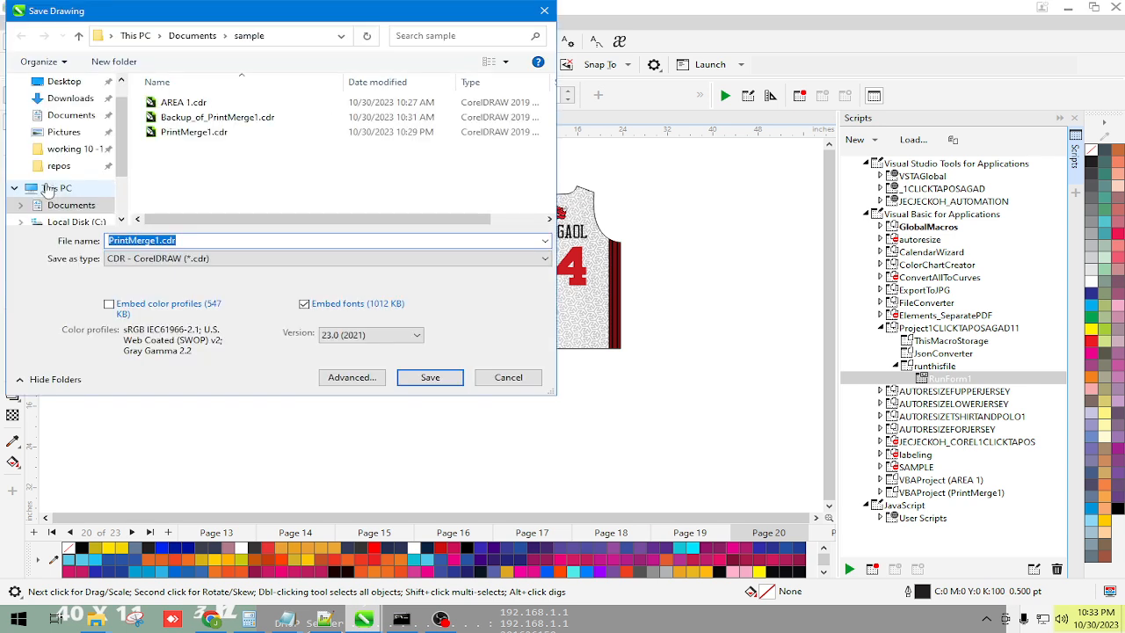
left_click(217, 132)
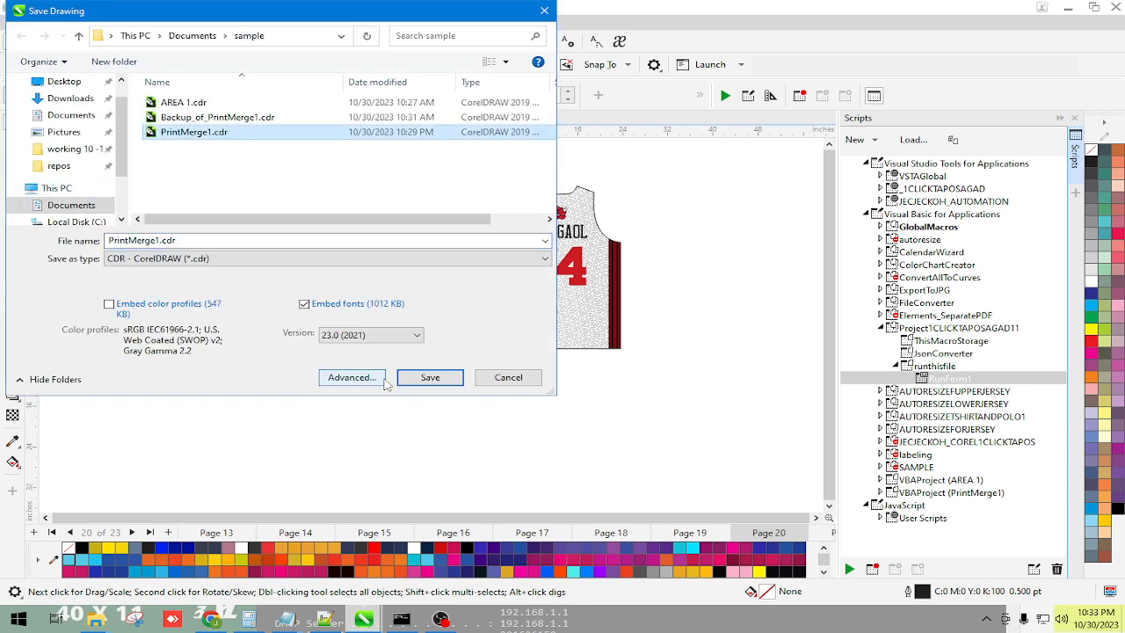
left_click(430, 377)
left_click(606, 317)
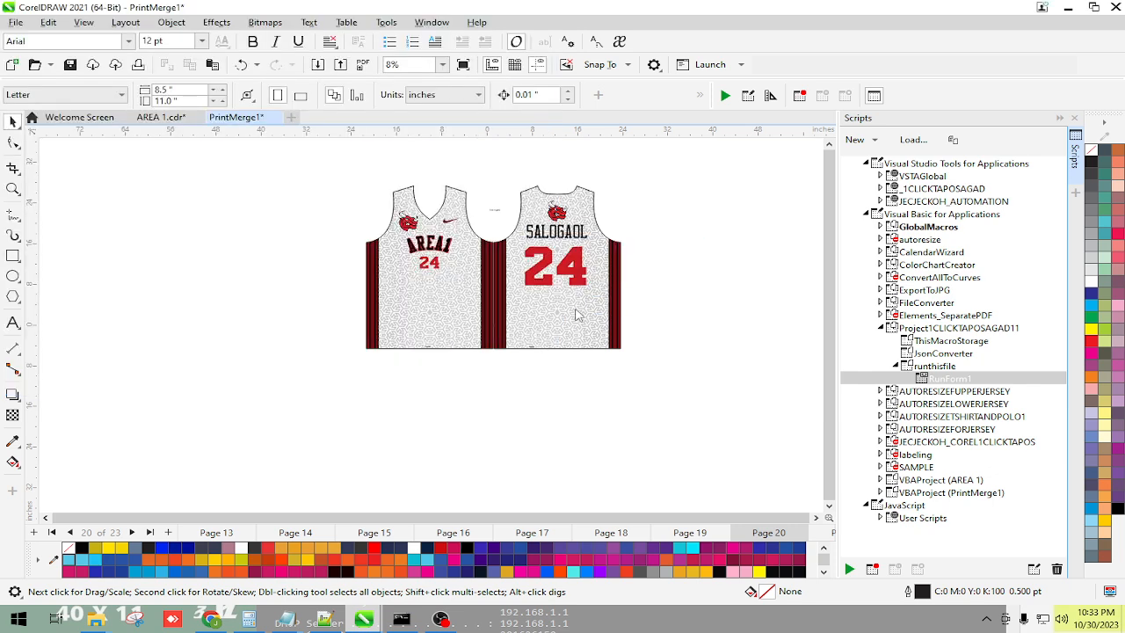
Run the Converter.Start macro from the FileConverter project and open its source file selection
left_click(725, 95)
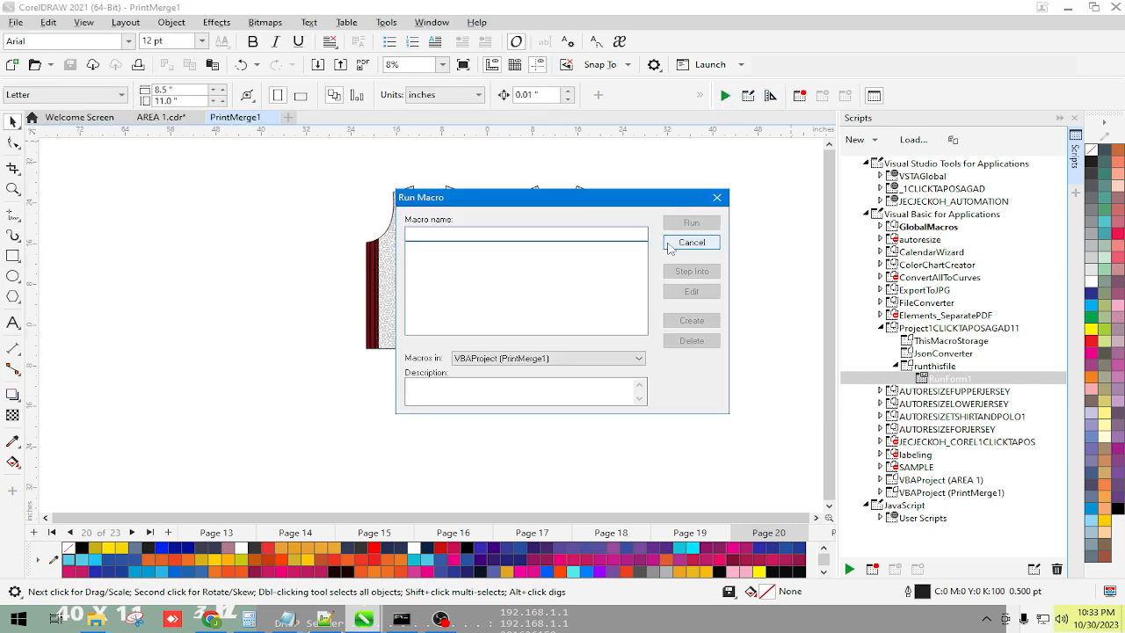
left_click(606, 357)
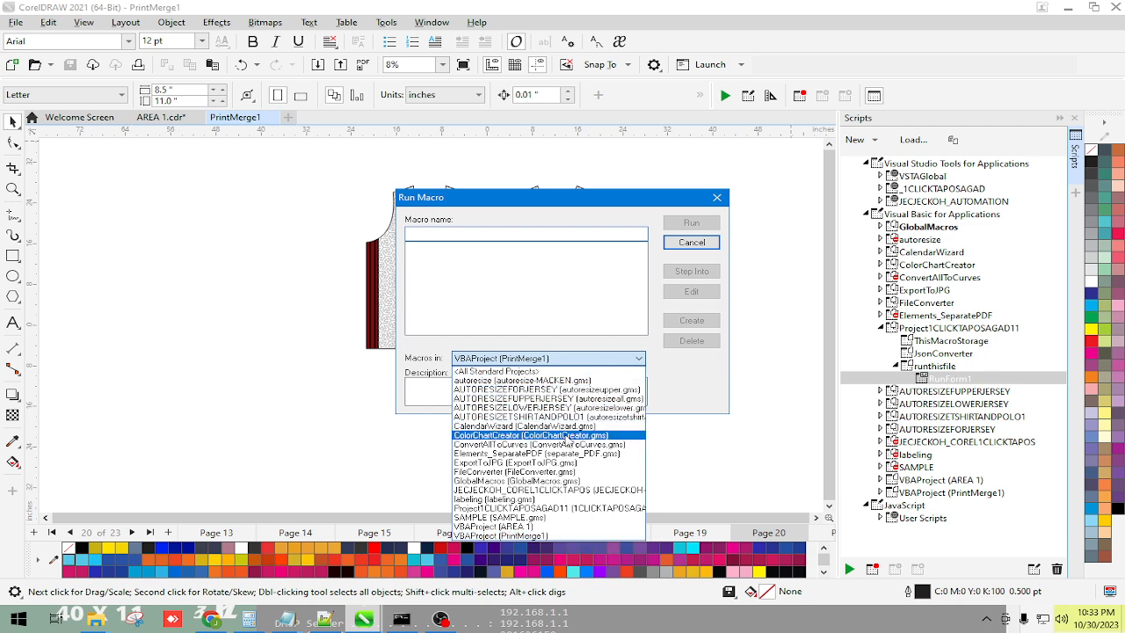
left_click(555, 472)
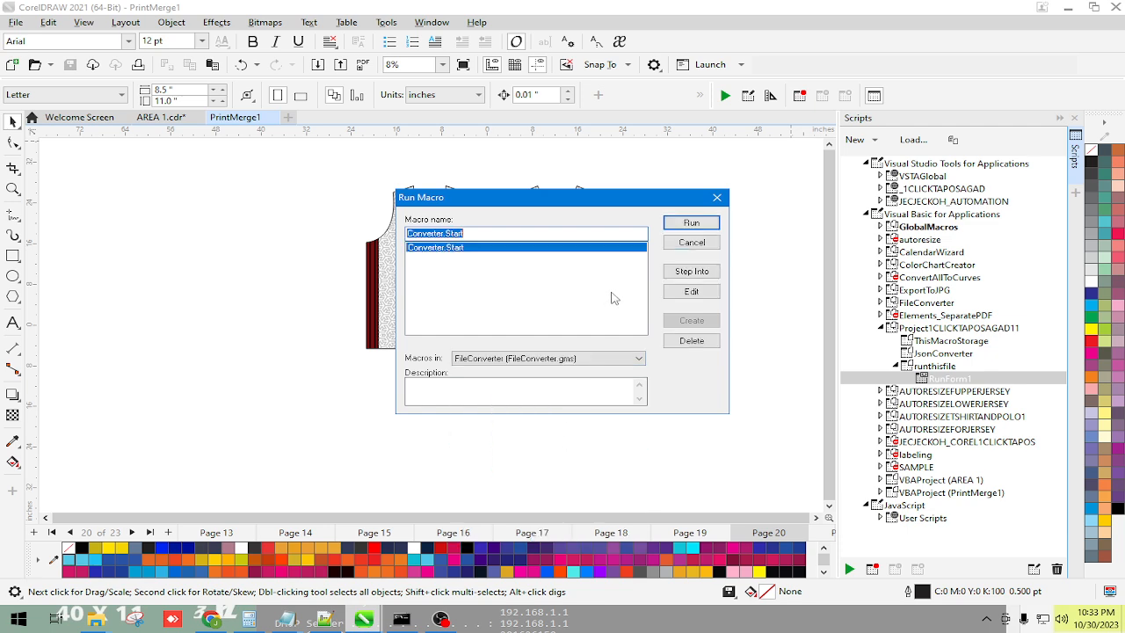
left_click(691, 223)
left_click(662, 158)
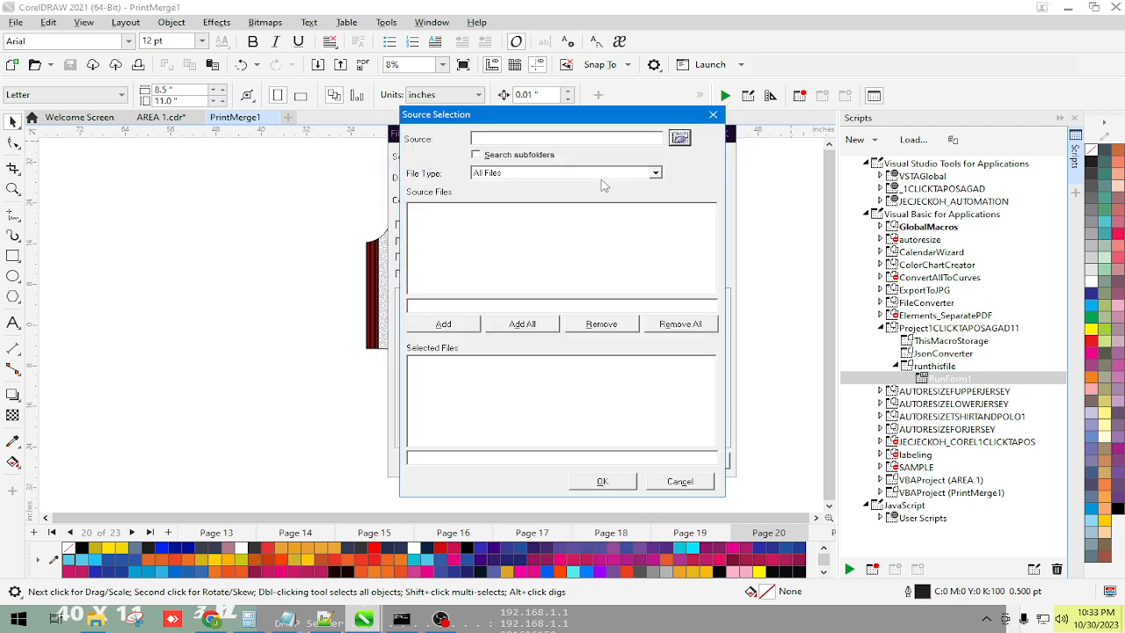
Load the Documents folder as the source folder and look through its files
left_click(678, 139)
left_click(532, 317)
left_click(584, 401)
left_click(617, 340)
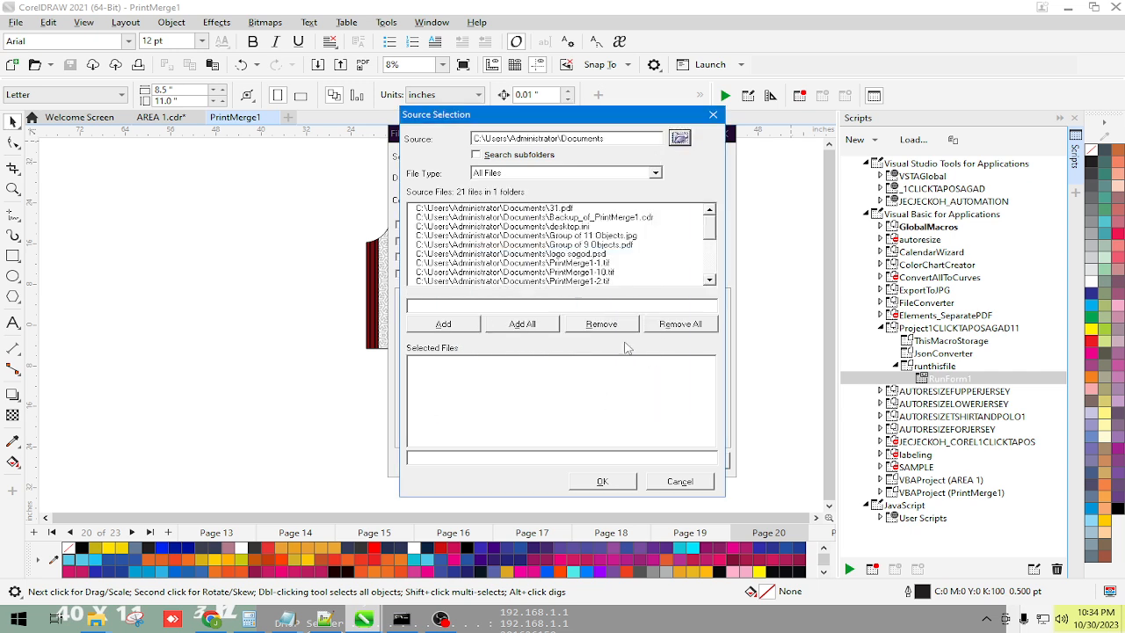
left_click_drag(709, 236, 690, 167)
Choose the sample folder inside Documents as the source and add its PrintMerge1.cdr to the files for conversion
left_click(680, 138)
left_click(576, 343)
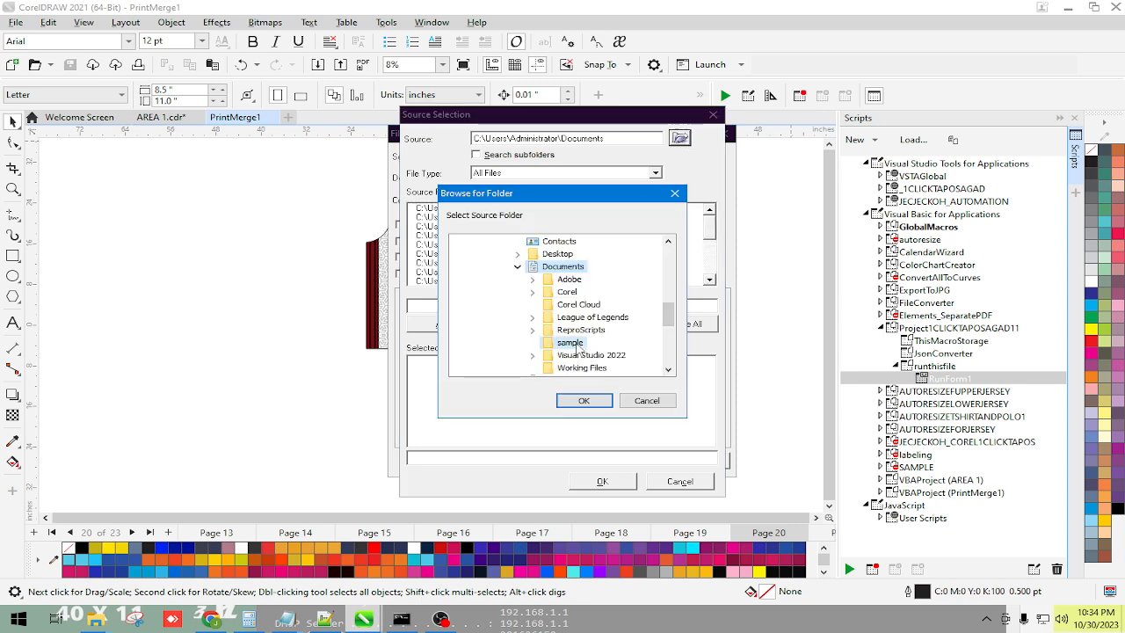
left_click(583, 400)
left_click(610, 340)
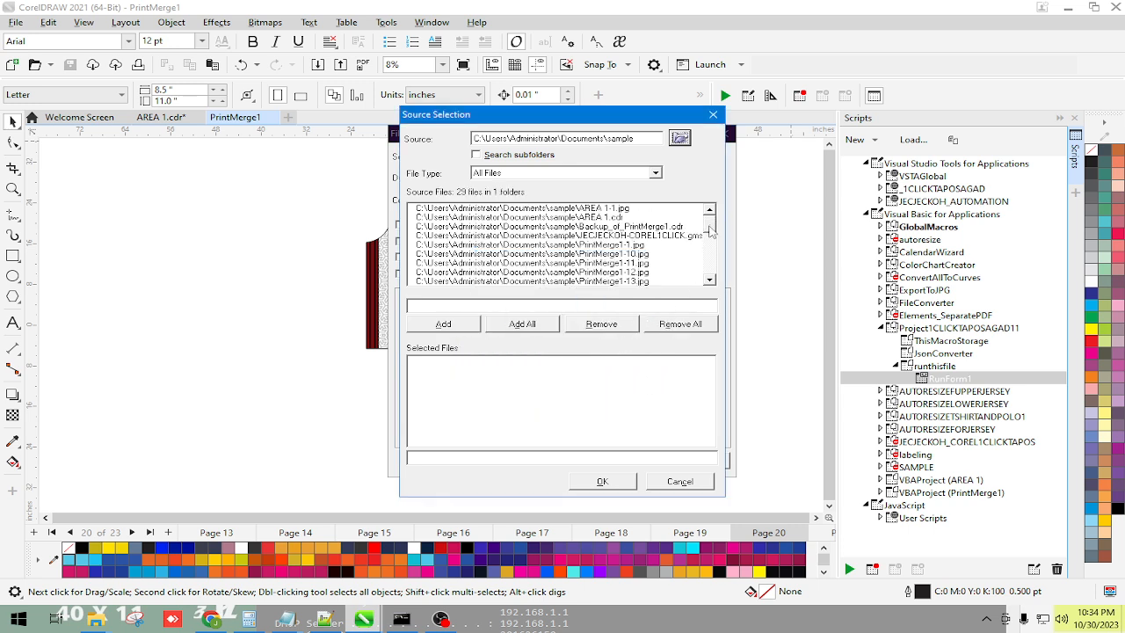
left_click_drag(709, 230, 714, 274)
left_click(626, 273)
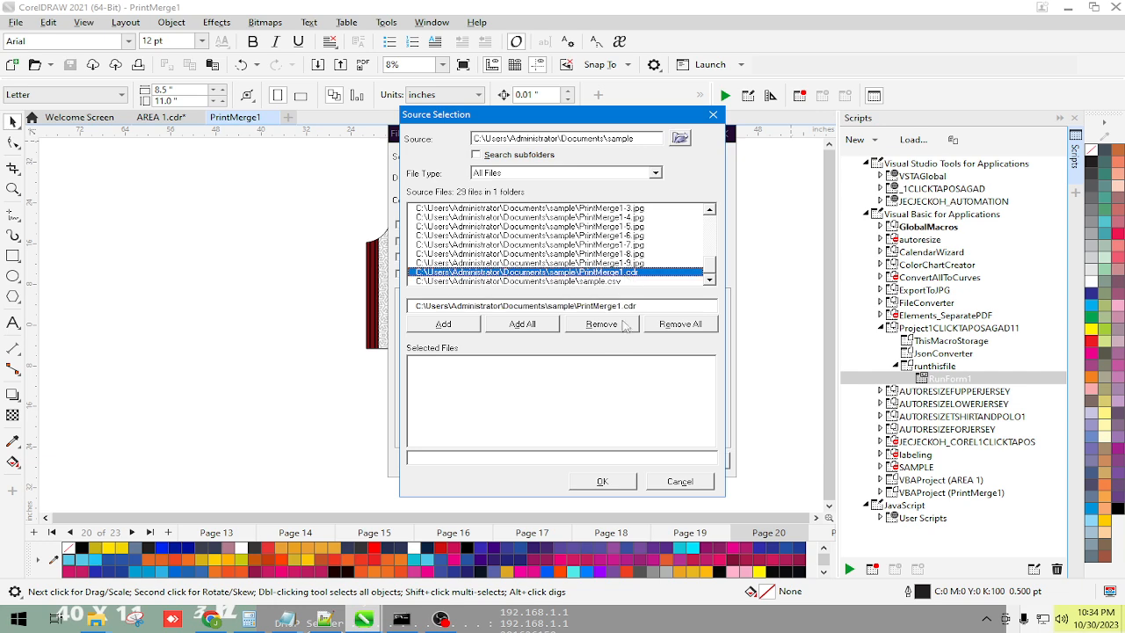
left_click(443, 324)
left_click(602, 483)
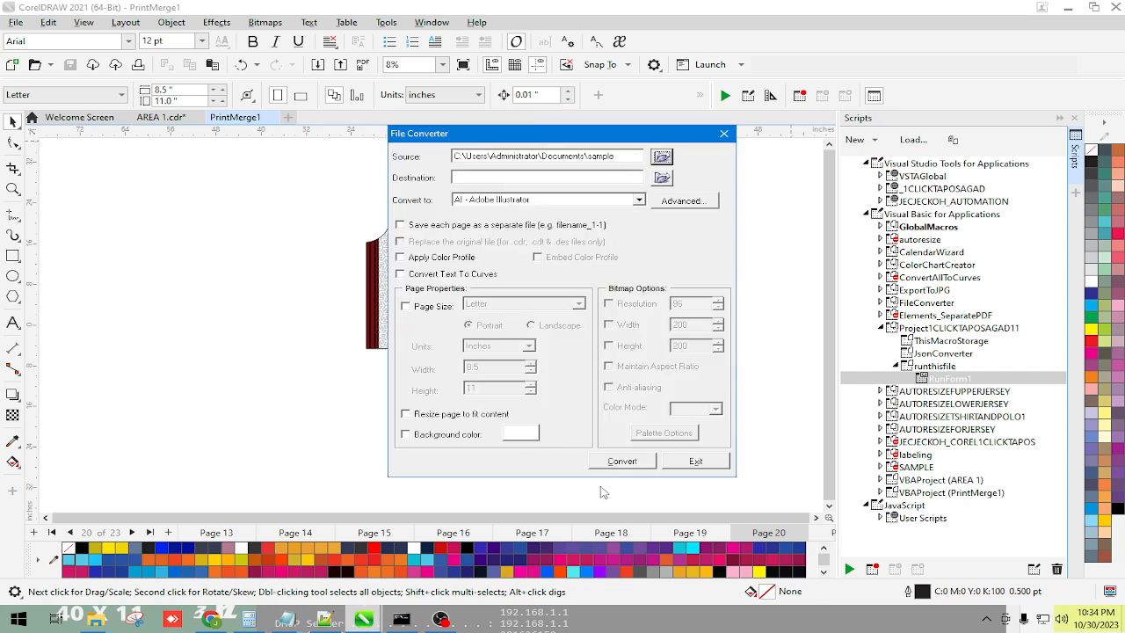
Set the conversion's destination to the Compressed folder inside Downloads
left_click(662, 178)
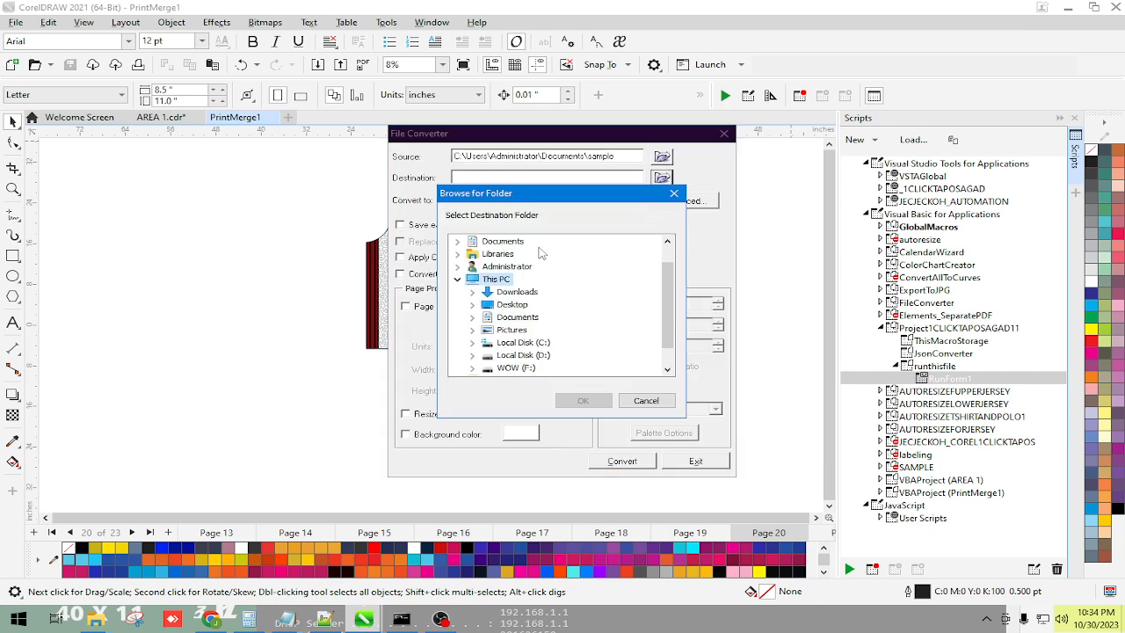
left_click(473, 293)
left_click(534, 266)
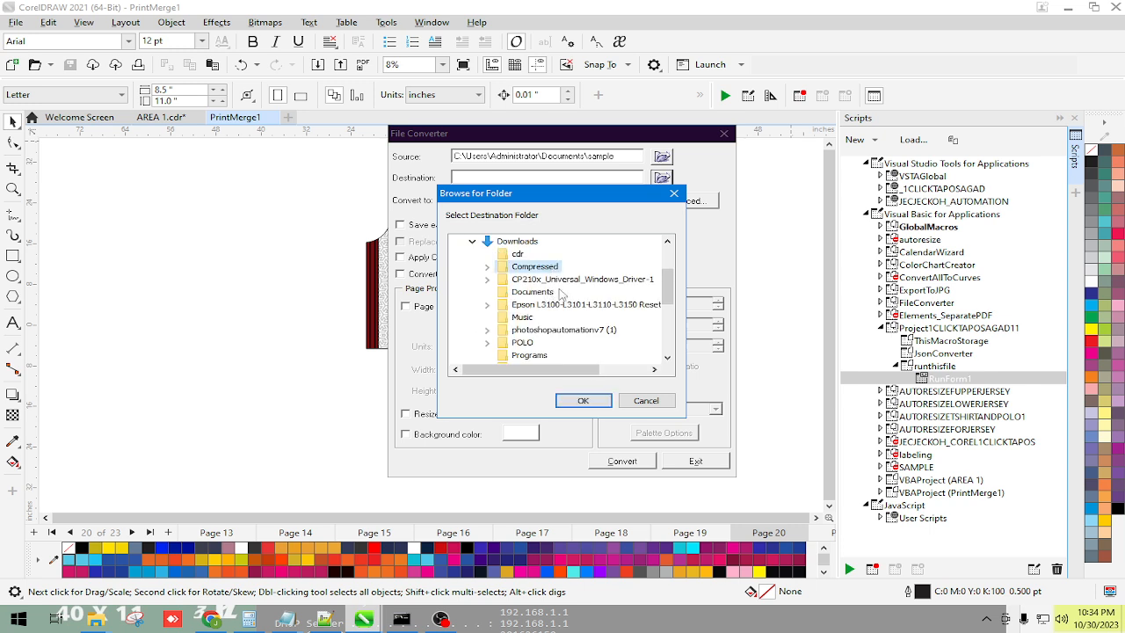
left_click(583, 400)
Set File Converter to save each page as a separate file, apply the color profile, and convert to JPG - JPEG Bitmaps
left_click(401, 226)
left_click(413, 259)
left_click(637, 199)
scroll(633, 249, "down", 5)
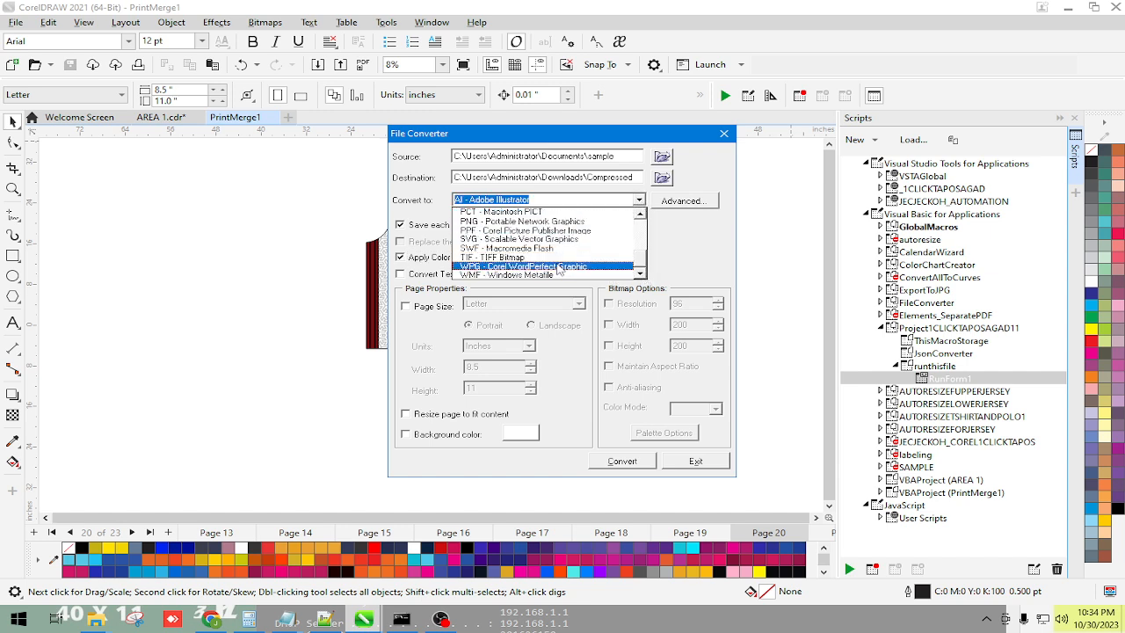
left_click(639, 216)
left_click(642, 216)
left_click(562, 218)
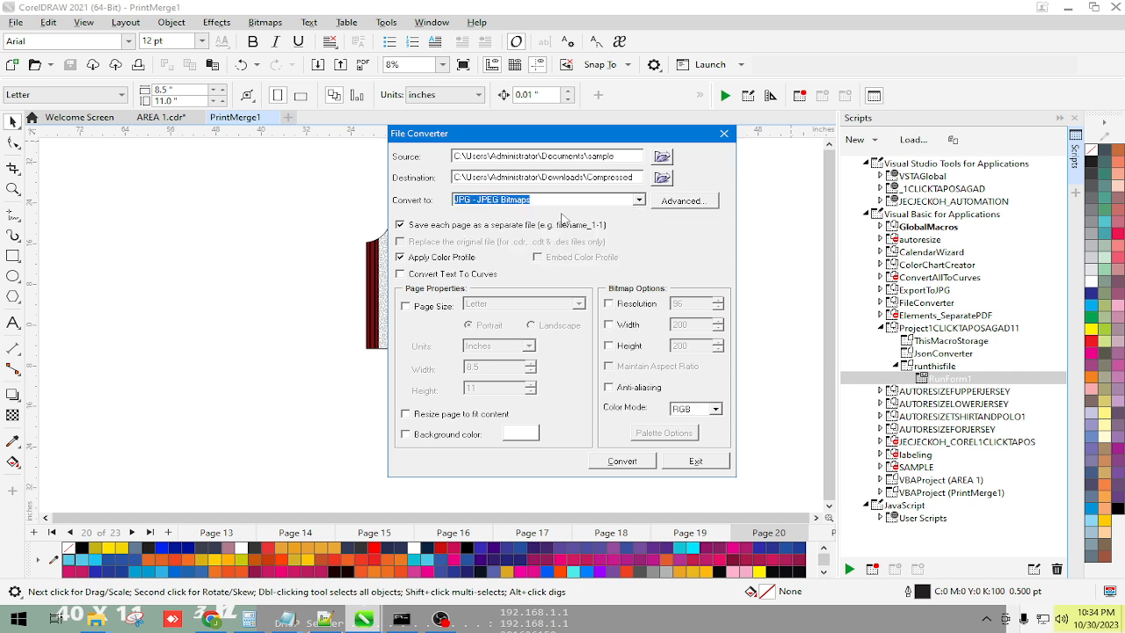
Set the bitmap color mode to CMYK and the resolution to 150, and start the conversion
left_click(700, 412)
left_click(700, 444)
left_click(618, 304)
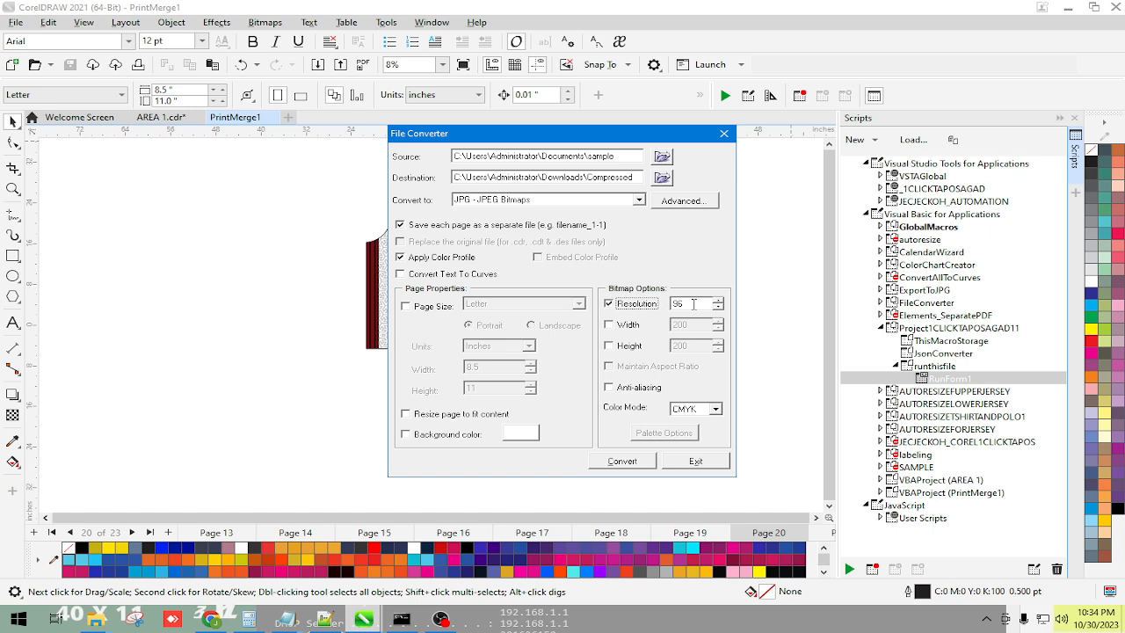
type("150")
left_click(640, 462)
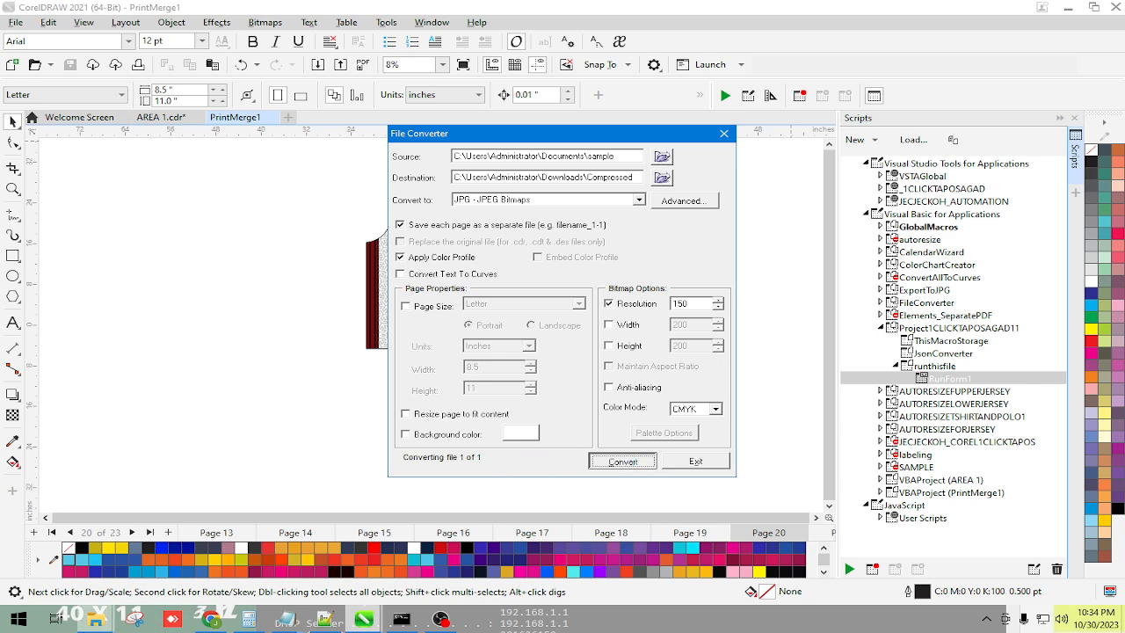
Switch to File Explorer and look through the exported jersey JPGs in the Compressed folder inside Downloads
mouse_move(93, 621)
left_click(51, 558)
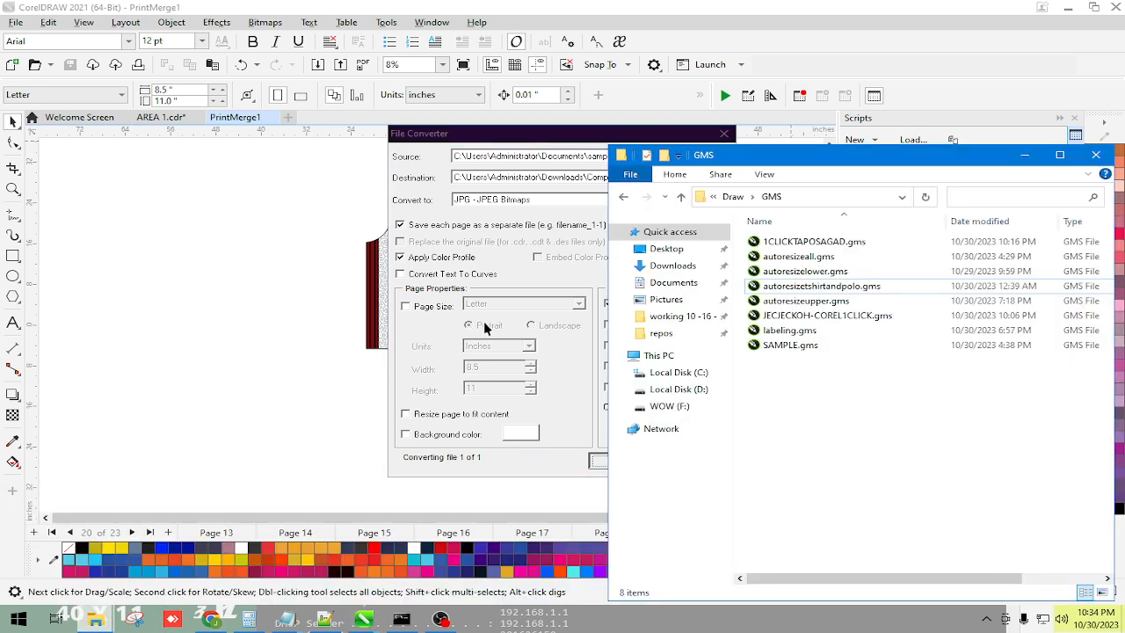
left_click(657, 264)
double_click(818, 267)
scroll(821, 272, "down", 5)
scroll(916, 360, "up", 2)
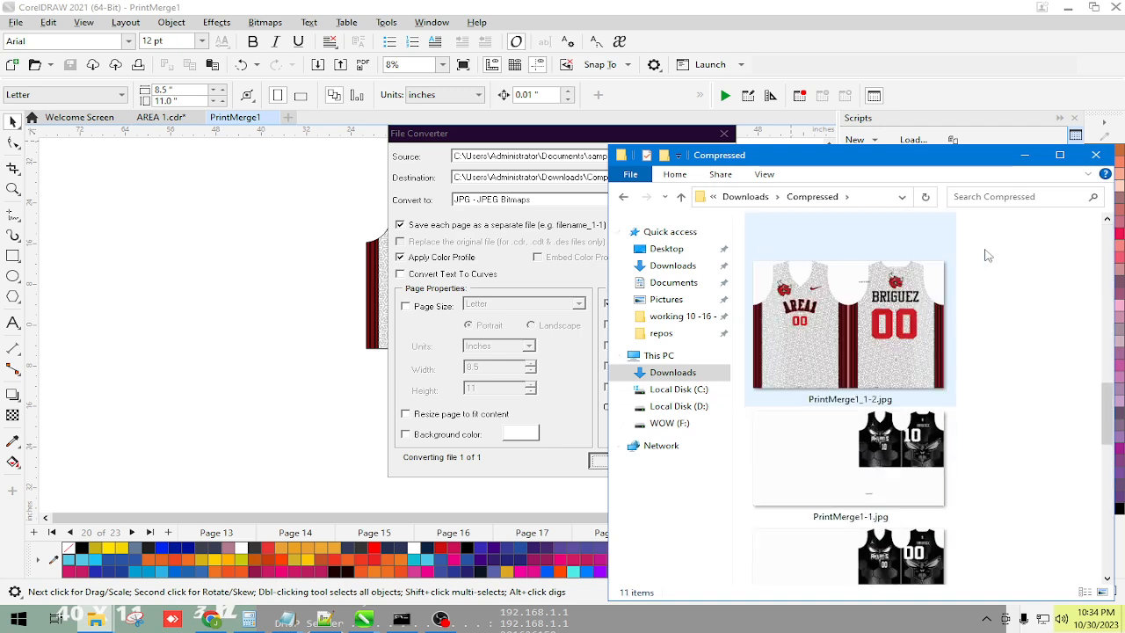
left_click(1059, 155)
left_click(218, 346)
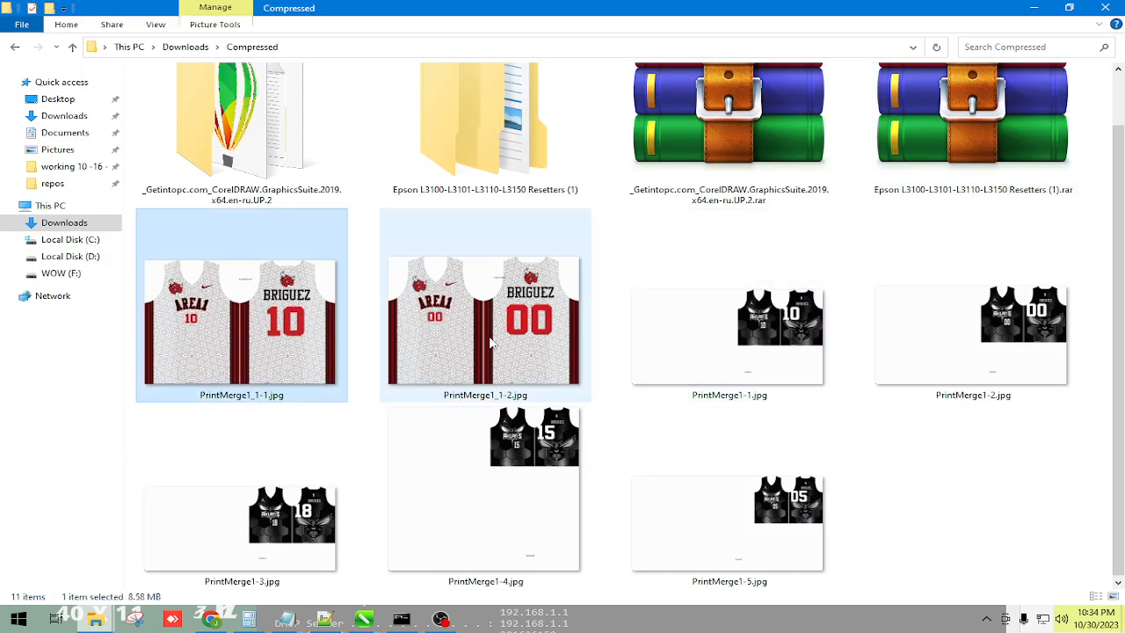
Open PrintMerge1_1-1.jpg from the Compressed folder in Adobe Photoshop
right_click(491, 342)
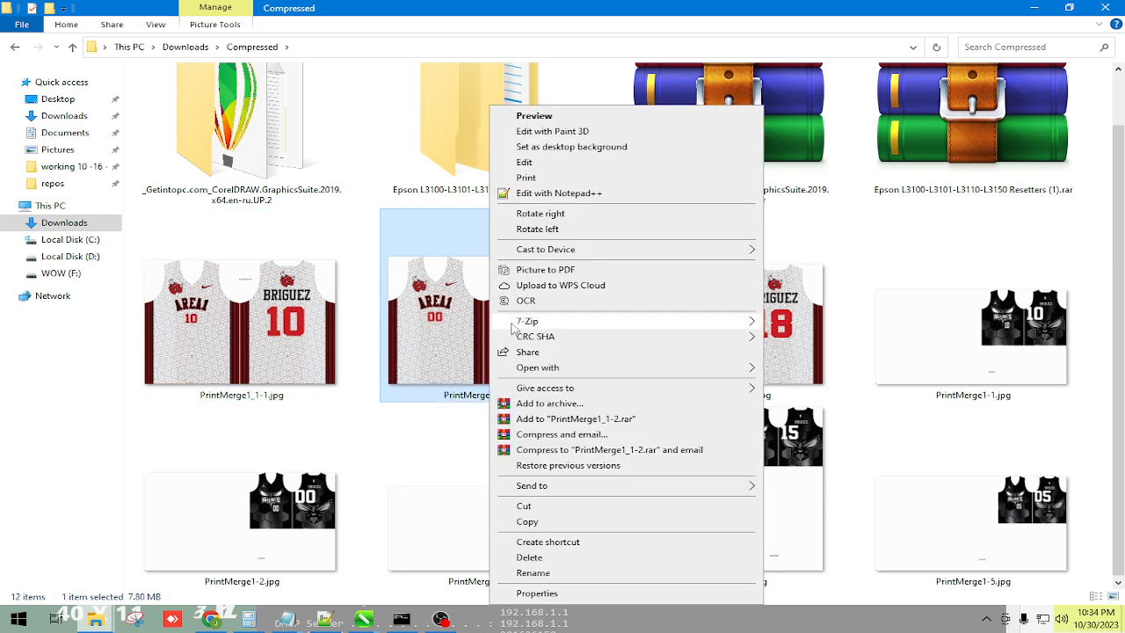
left_click(296, 354)
right_click(296, 354)
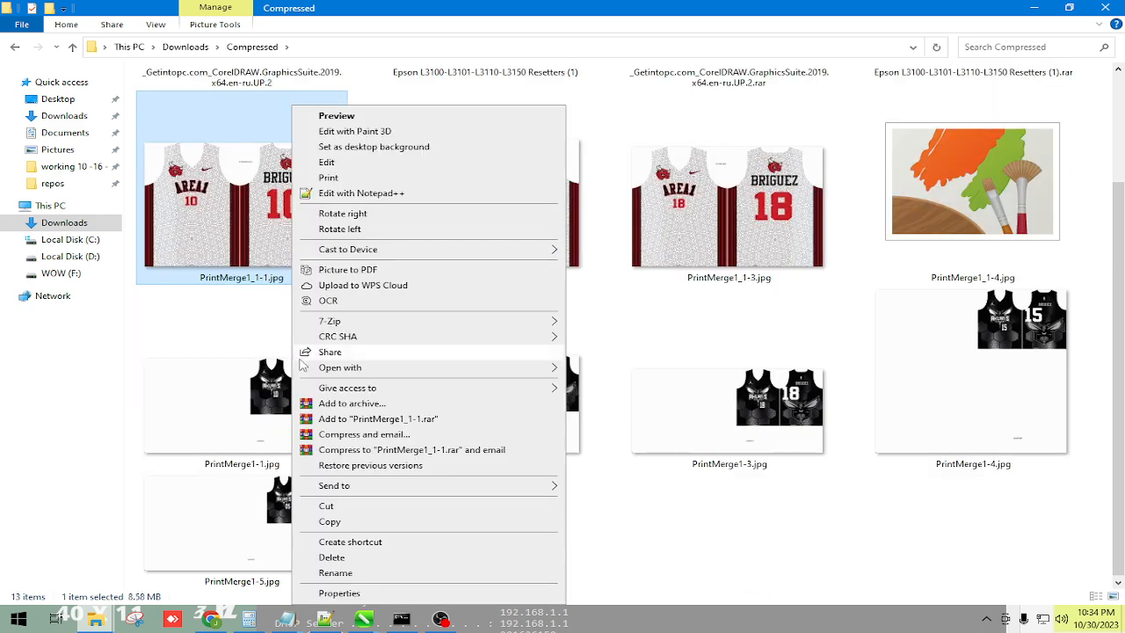
mouse_move(312, 369)
left_click(604, 384)
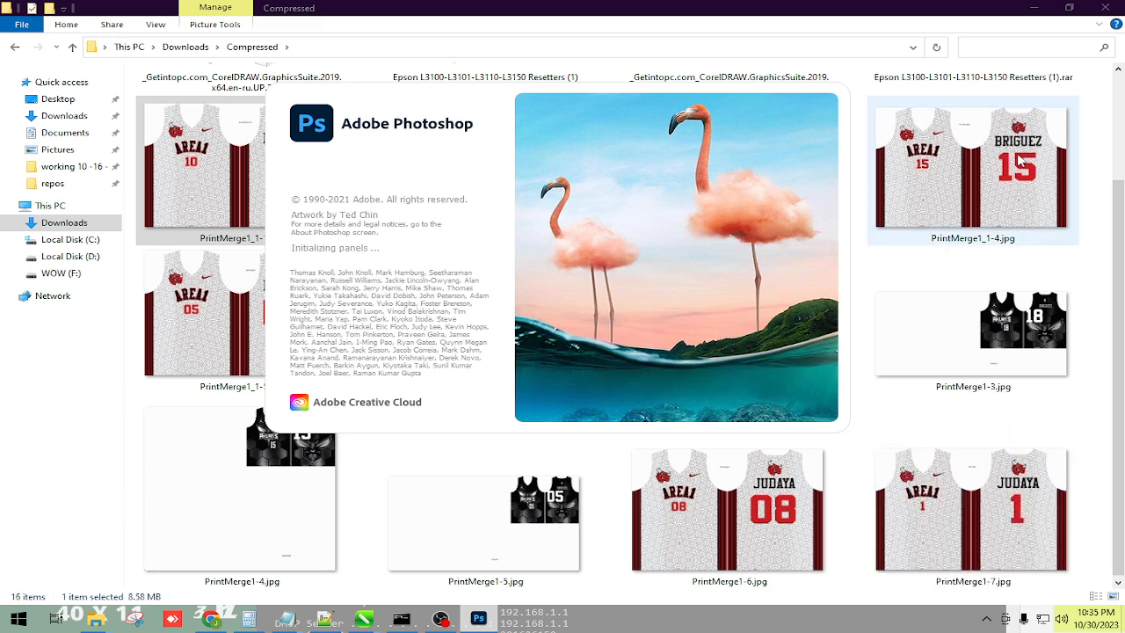
scroll(1017, 160, "down", 2)
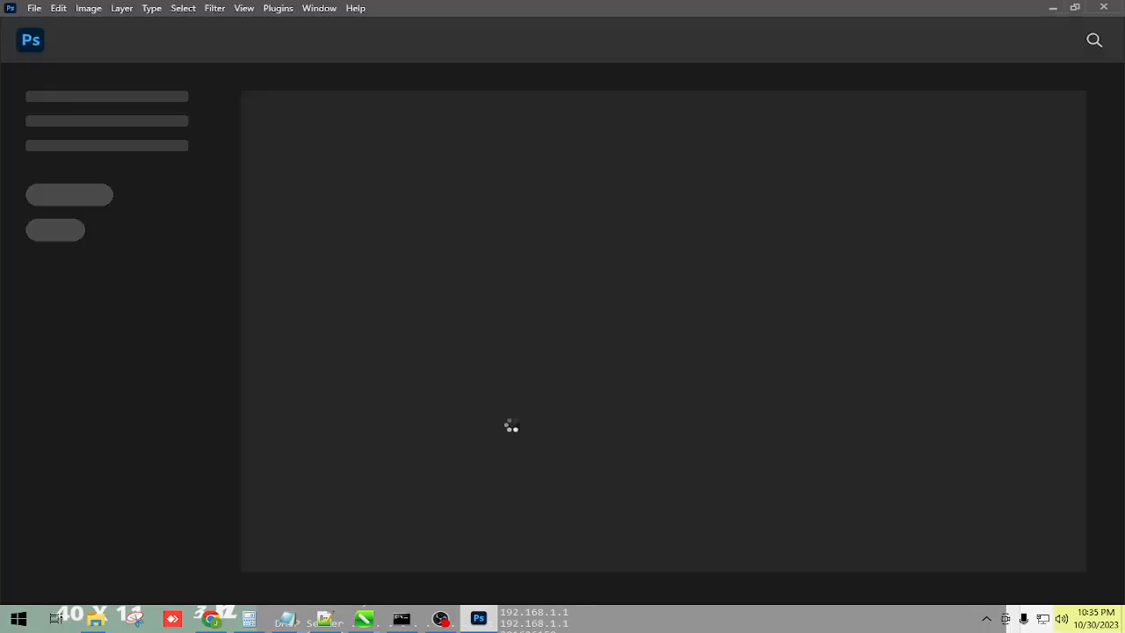
left_click(441, 620)
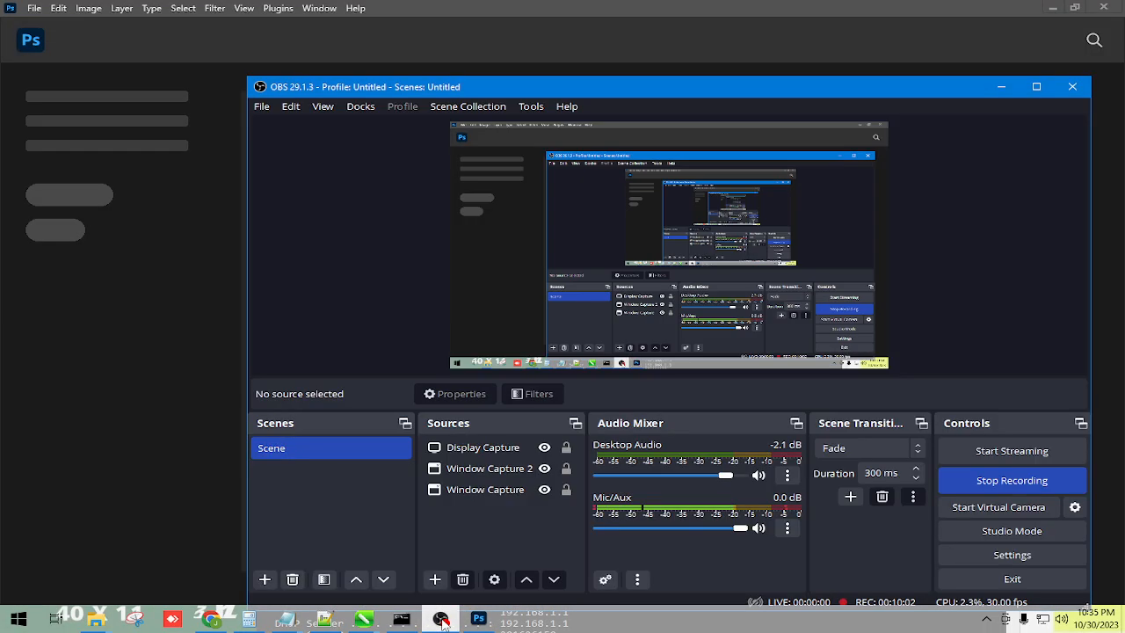
left_click(441, 619)
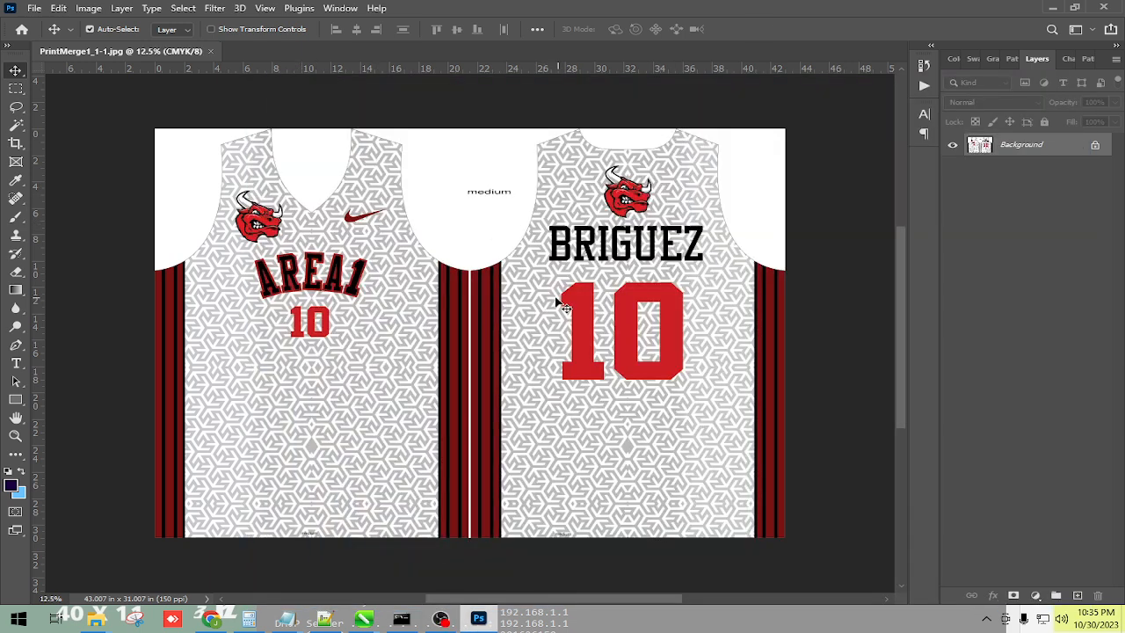
Assign the Working CMYK: U.S. Web Coated (SWOP) v2 profile to the jersey image
scroll(477, 307, "up", 5)
scroll(548, 302, "down", 4)
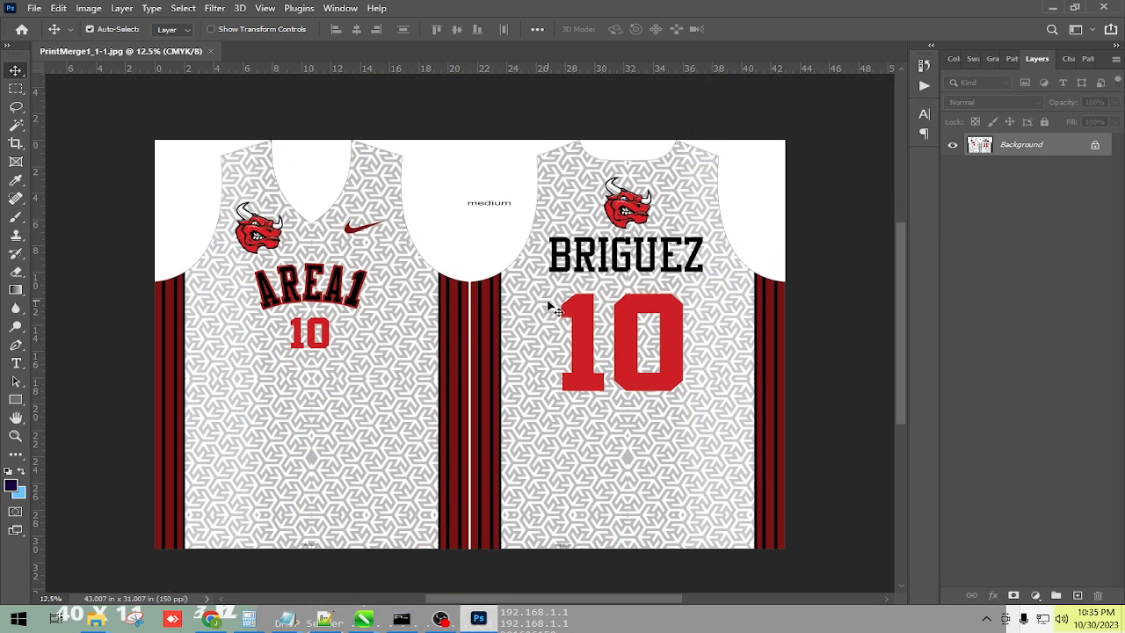
left_click(58, 8)
left_click(132, 523)
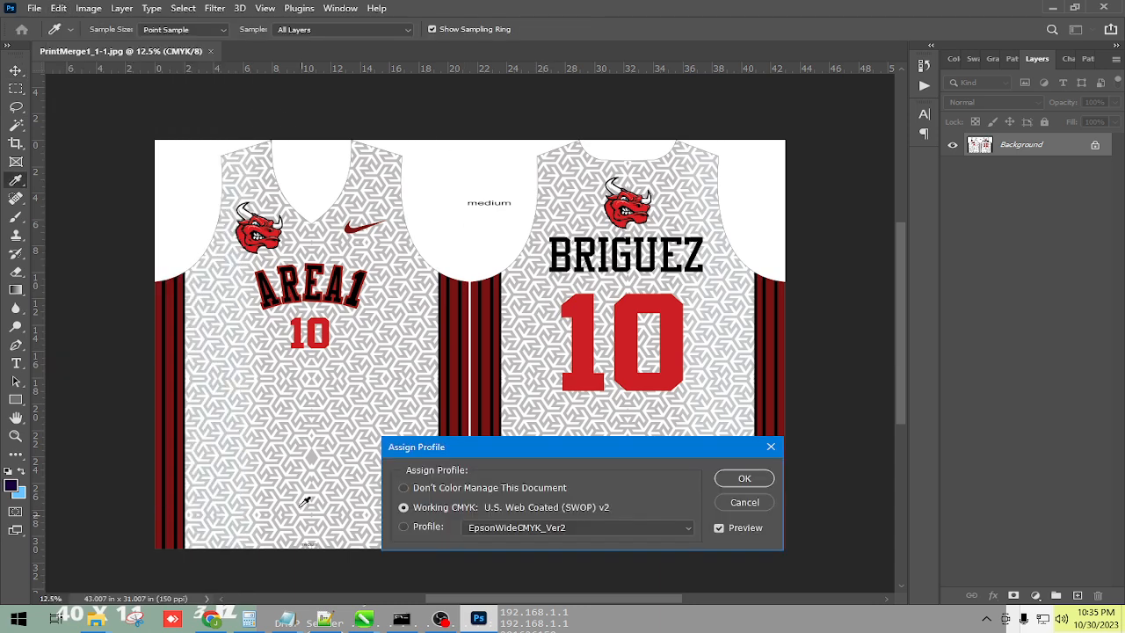
left_click(743, 480)
key("v")
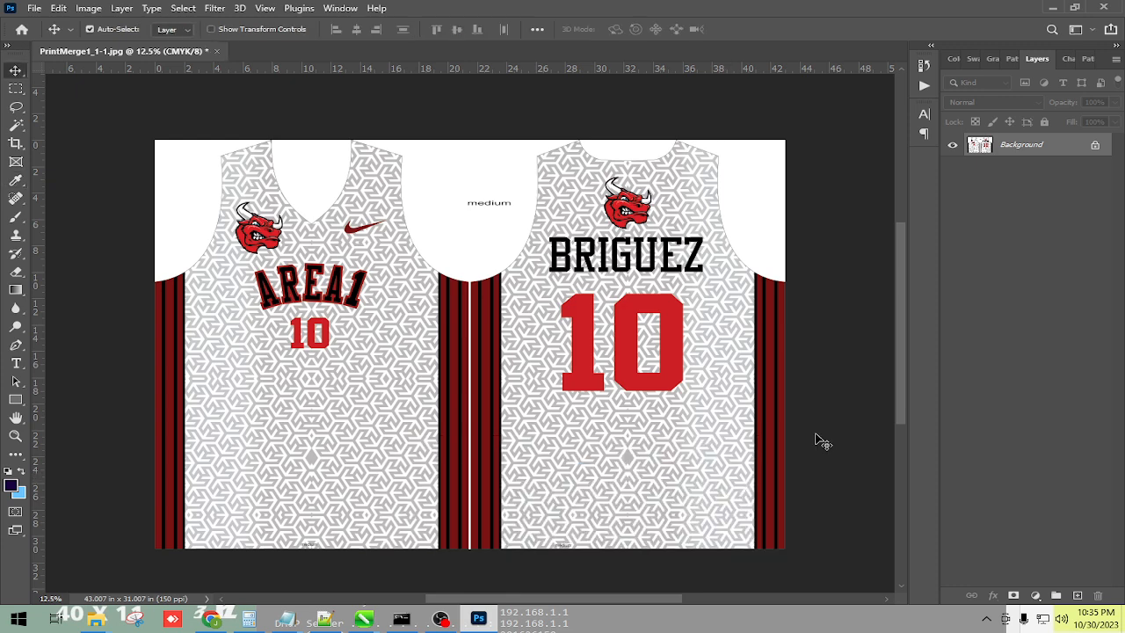
left_click_drag(899, 480, 900, 334)
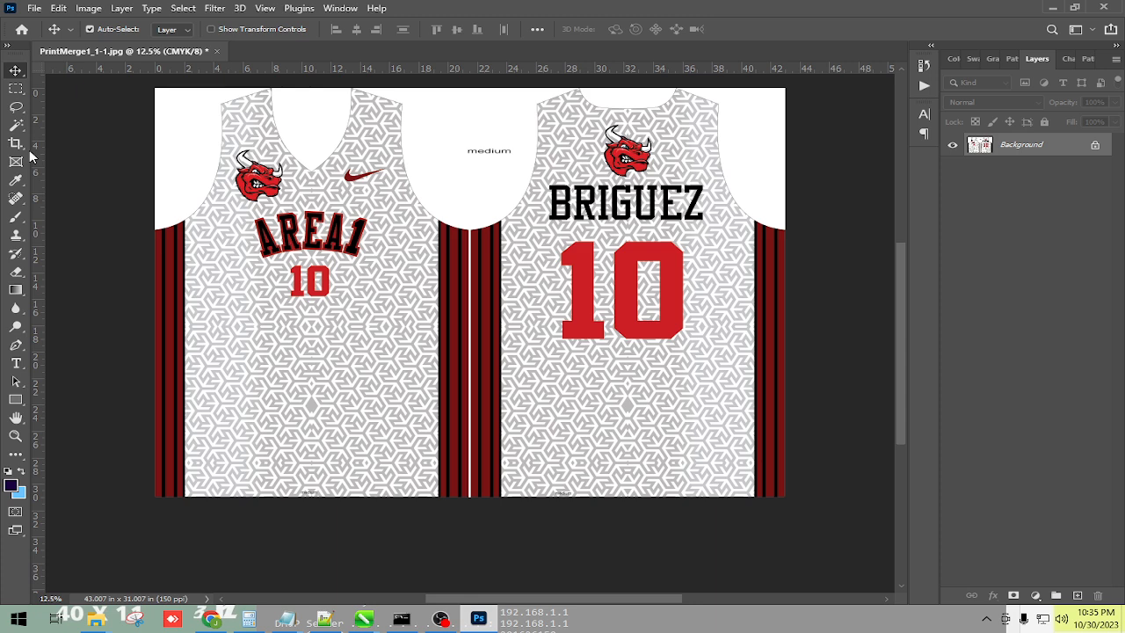
Check the jersey image's size and resolution, and sample the black lettering on the back to inspect its CMYK values
key("ctrl+alt+i")
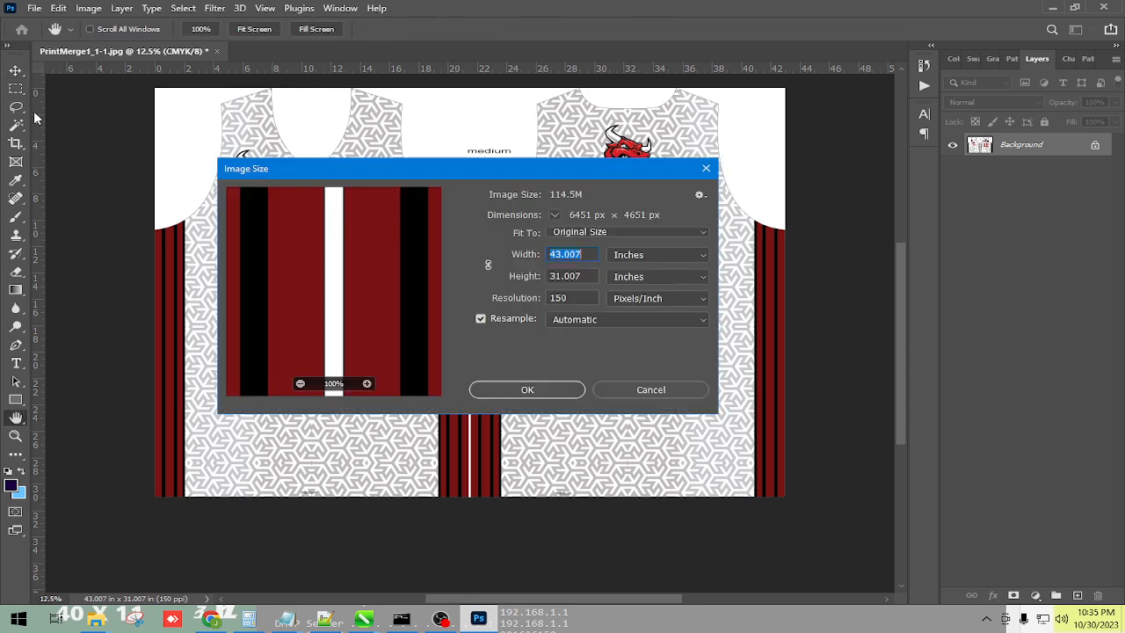
left_click(690, 395)
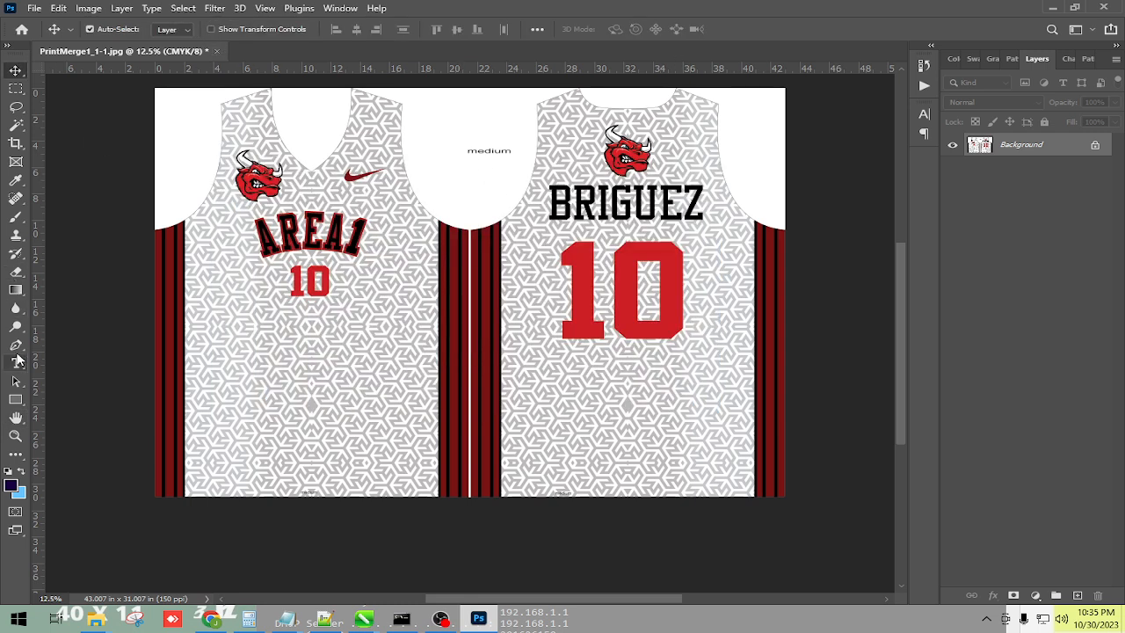
left_click(17, 181)
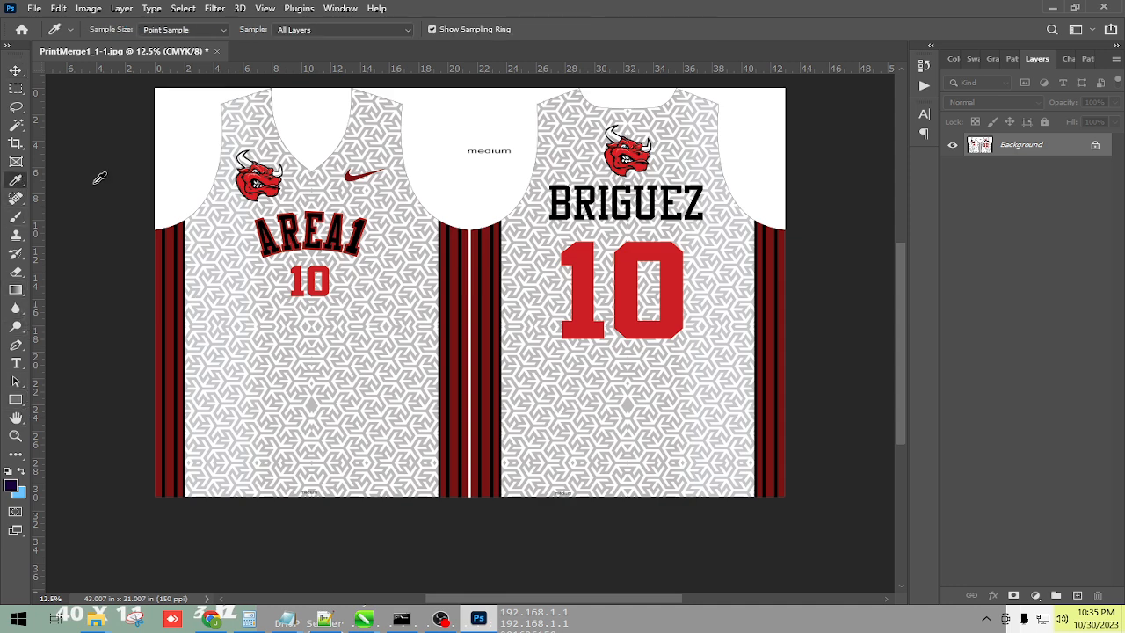
left_click(562, 186)
left_click(12, 484)
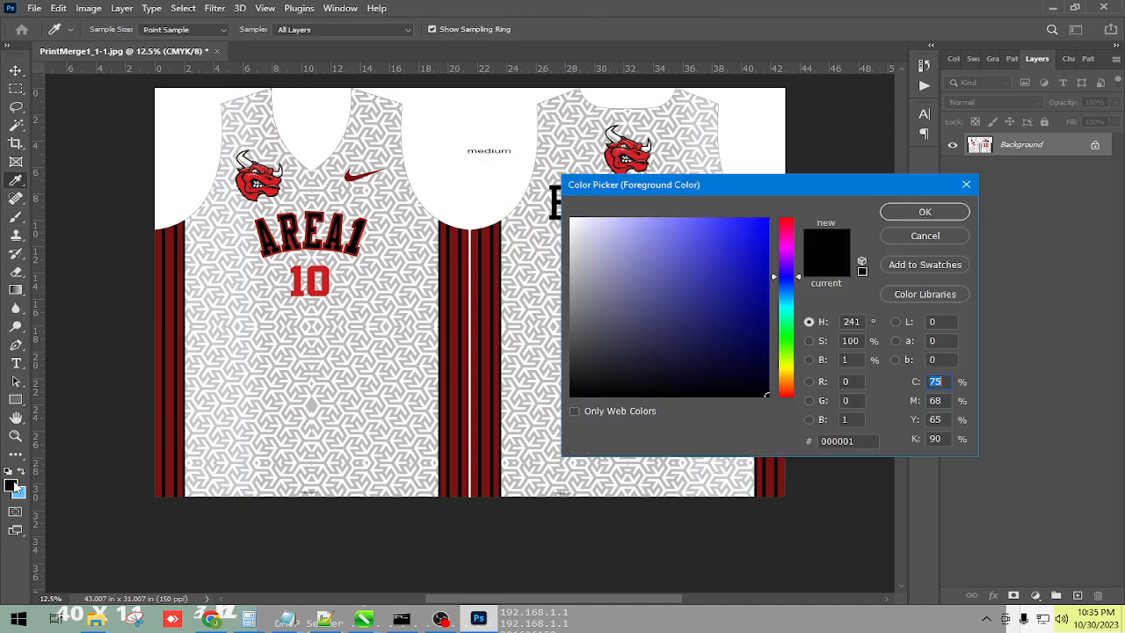
left_click(953, 238)
Close PrintMerge1_1-1.jpg without saving its changes and return to the Compressed folder
left_click(217, 51)
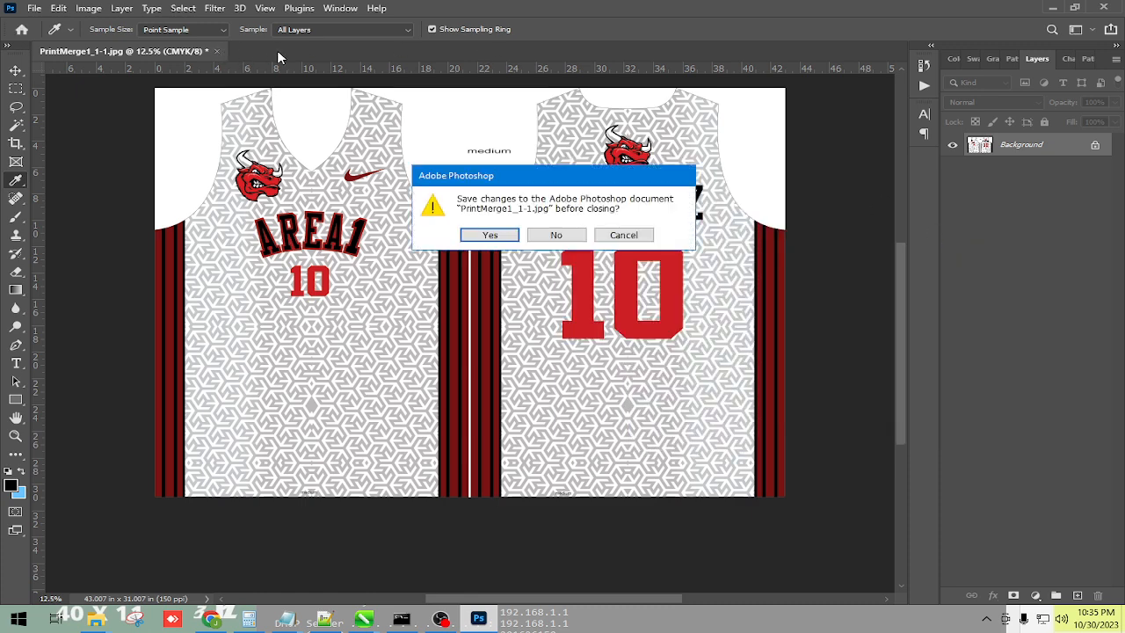
left_click(575, 238)
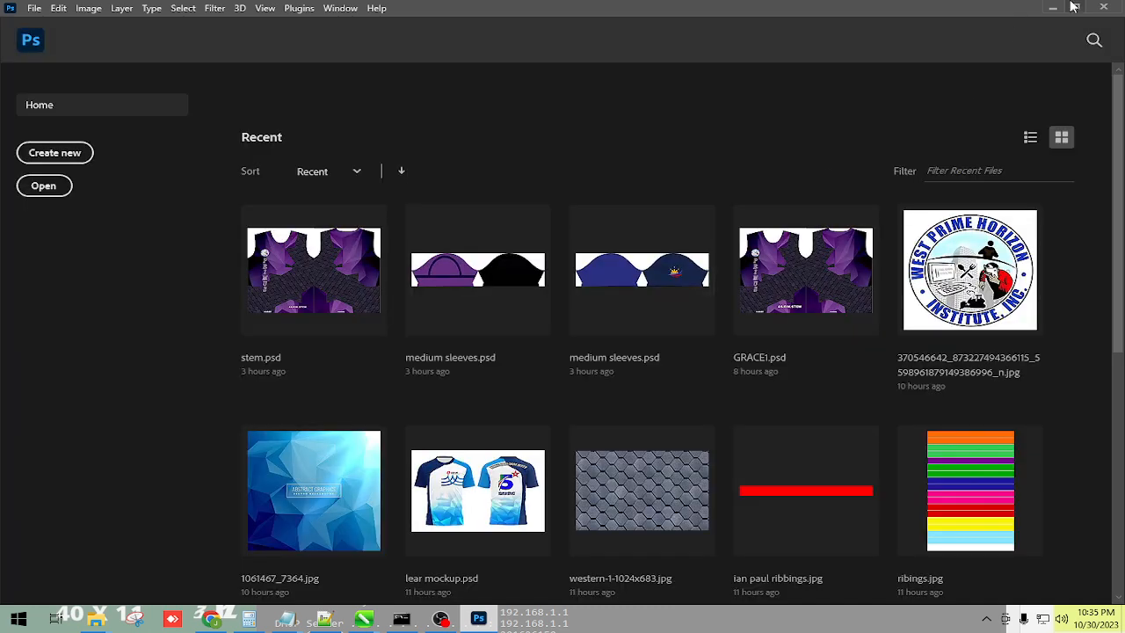
left_click(1056, 8)
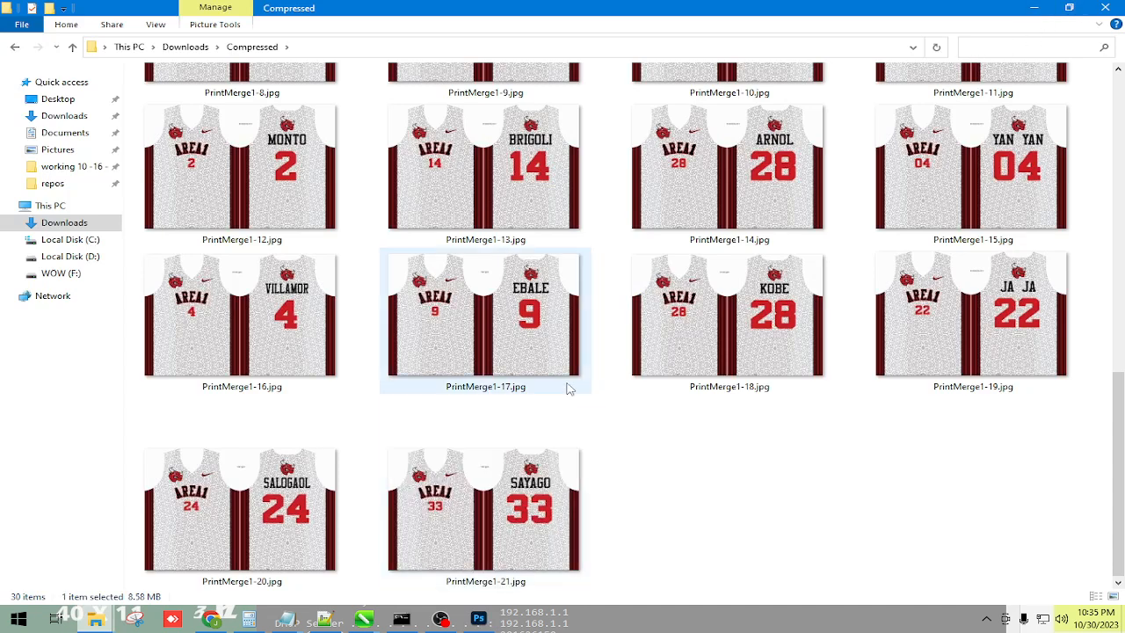
Switch back to CorelDRAW, dismiss the conversion notice and close File Converter
left_click(361, 618)
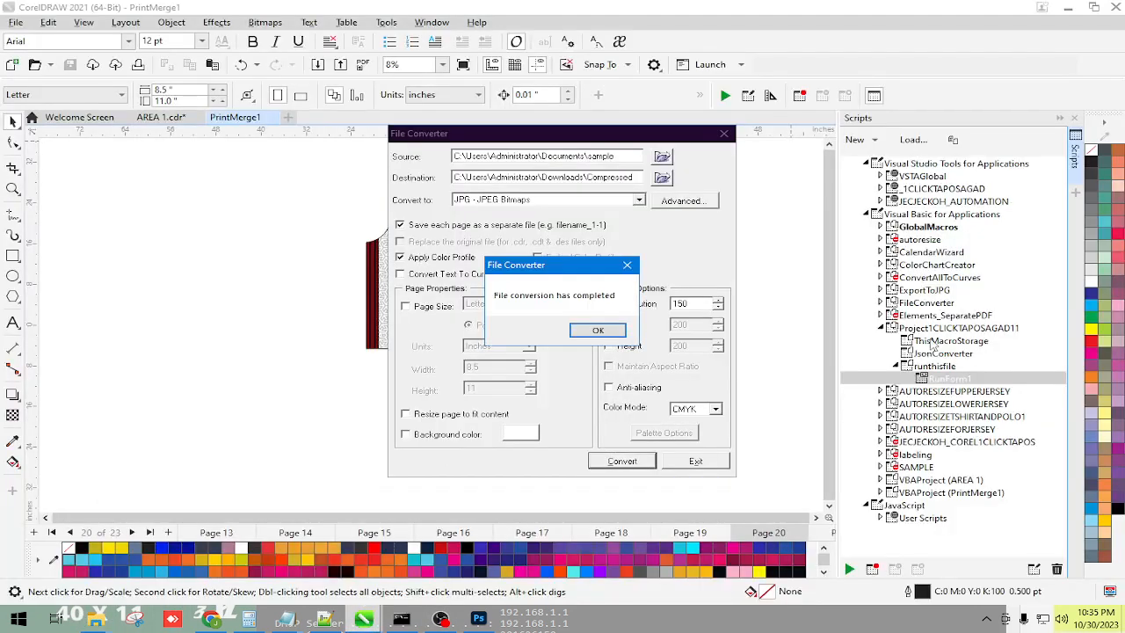
left_click(595, 330)
left_click(723, 133)
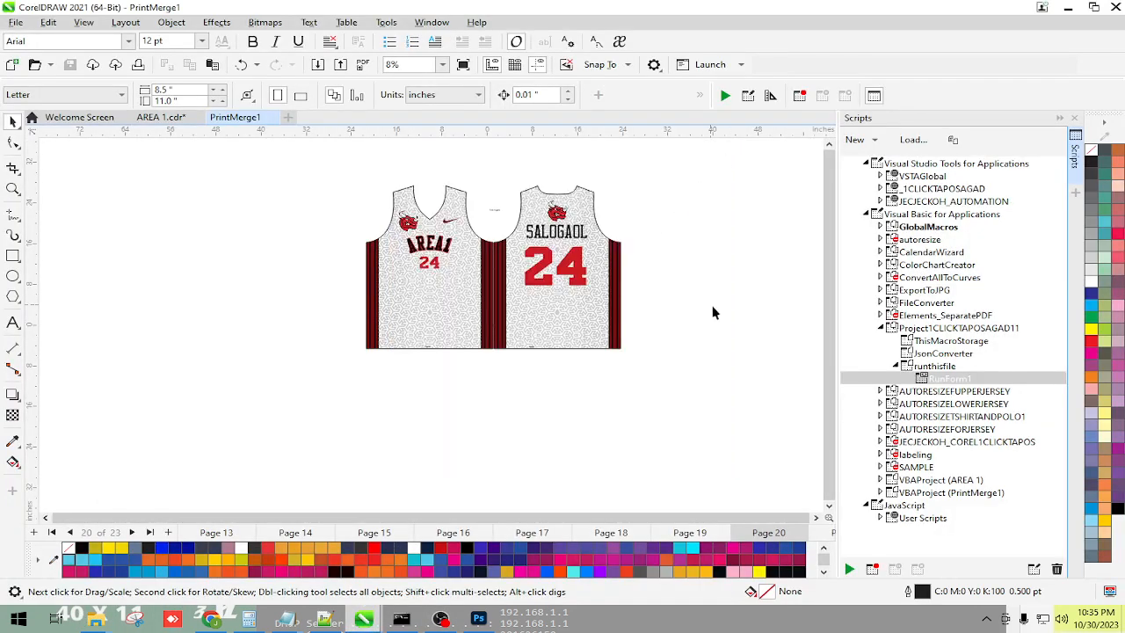
Run the RunForm1 macro and compare its size list with the JSON files in the SIZES folder on Local Disk (C:), closing the form
left_click(102, 623)
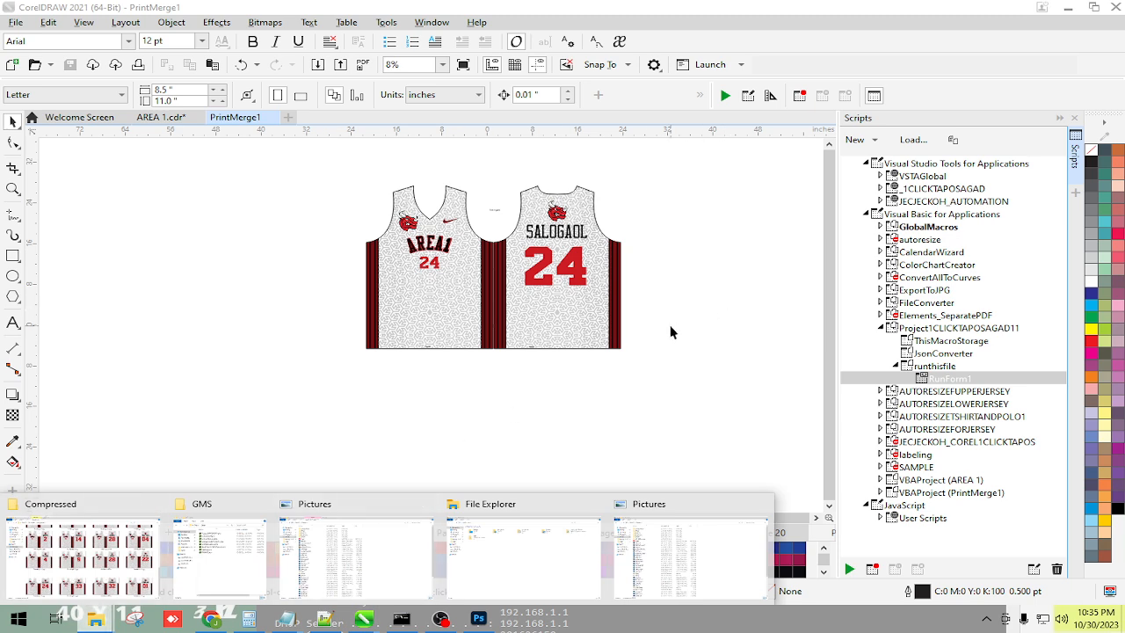
double_click(949, 379)
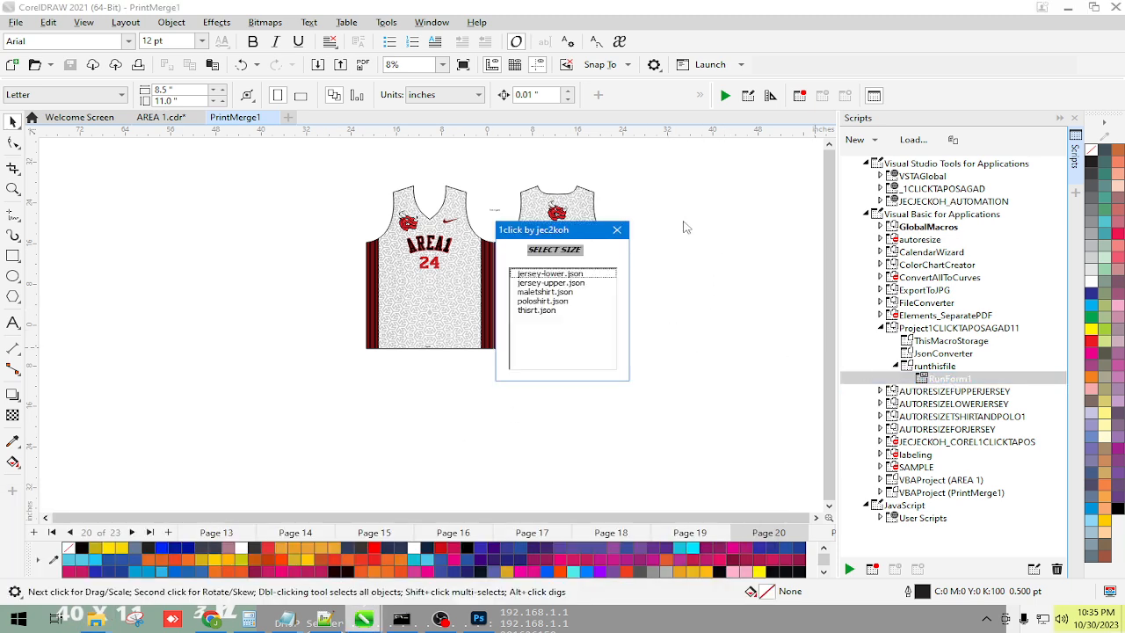
left_click(97, 619)
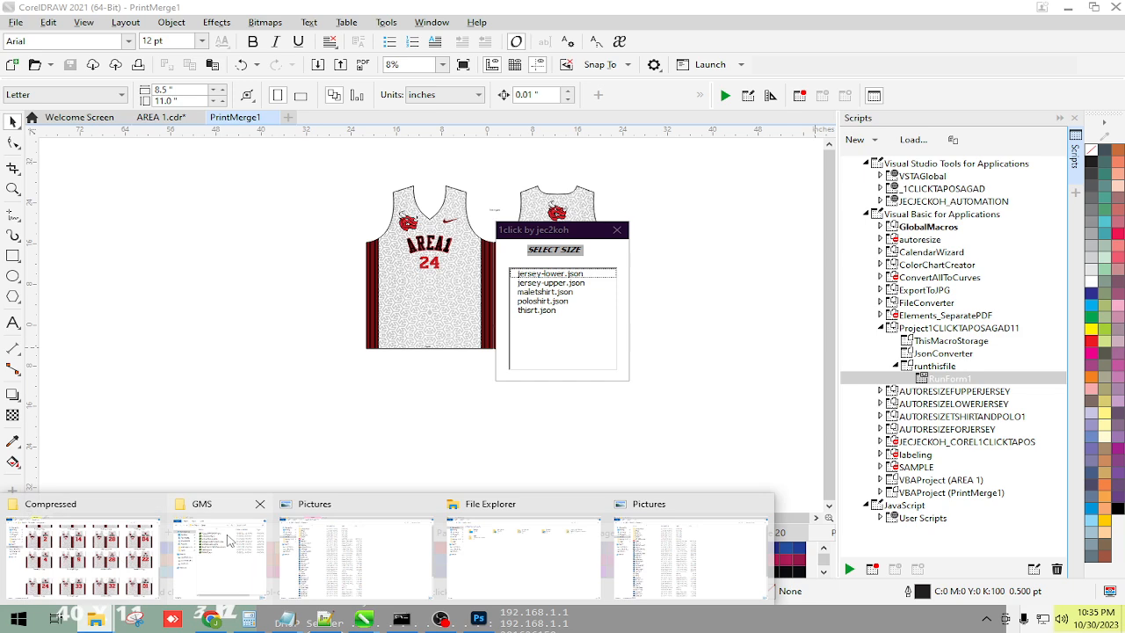
left_click(136, 554)
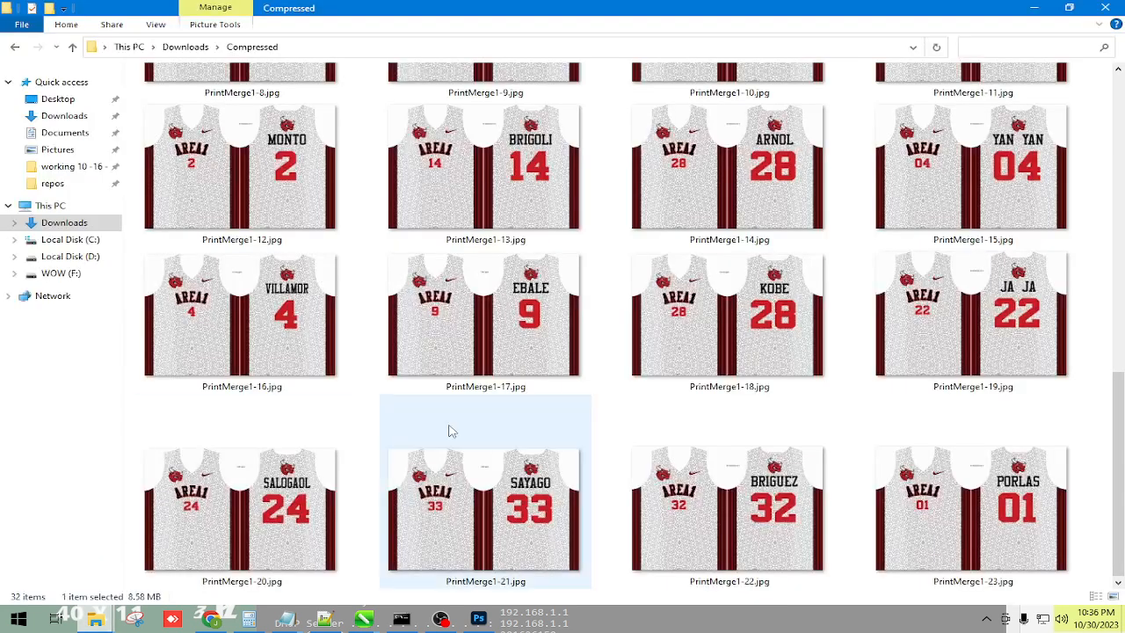
left_click(69, 241)
left_click(184, 168)
double_click(184, 176)
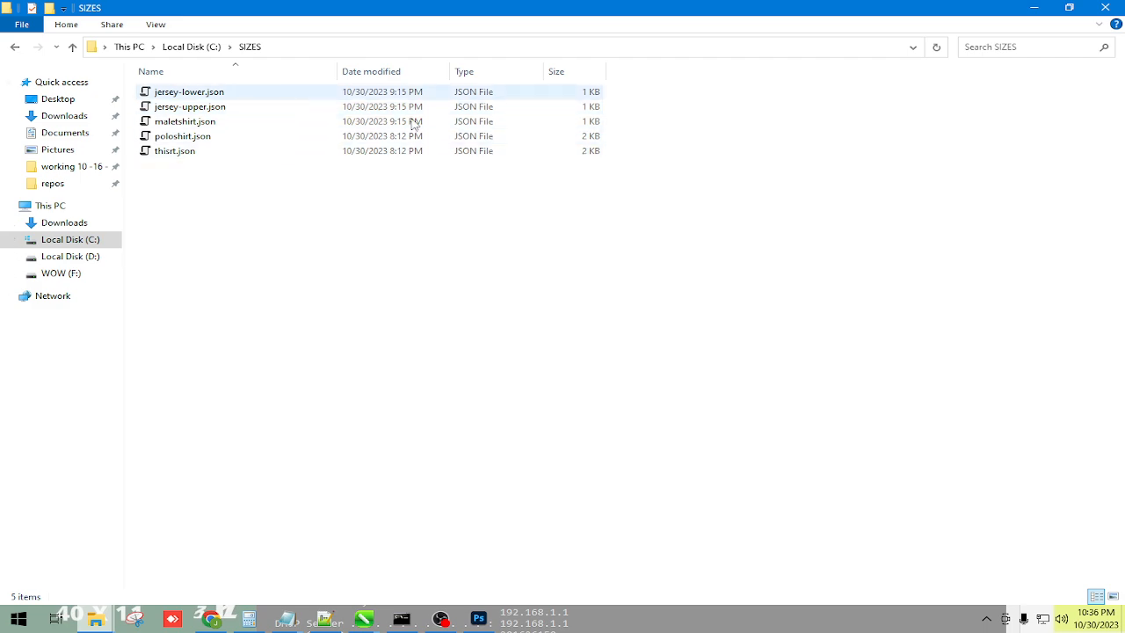
left_click(1033, 7)
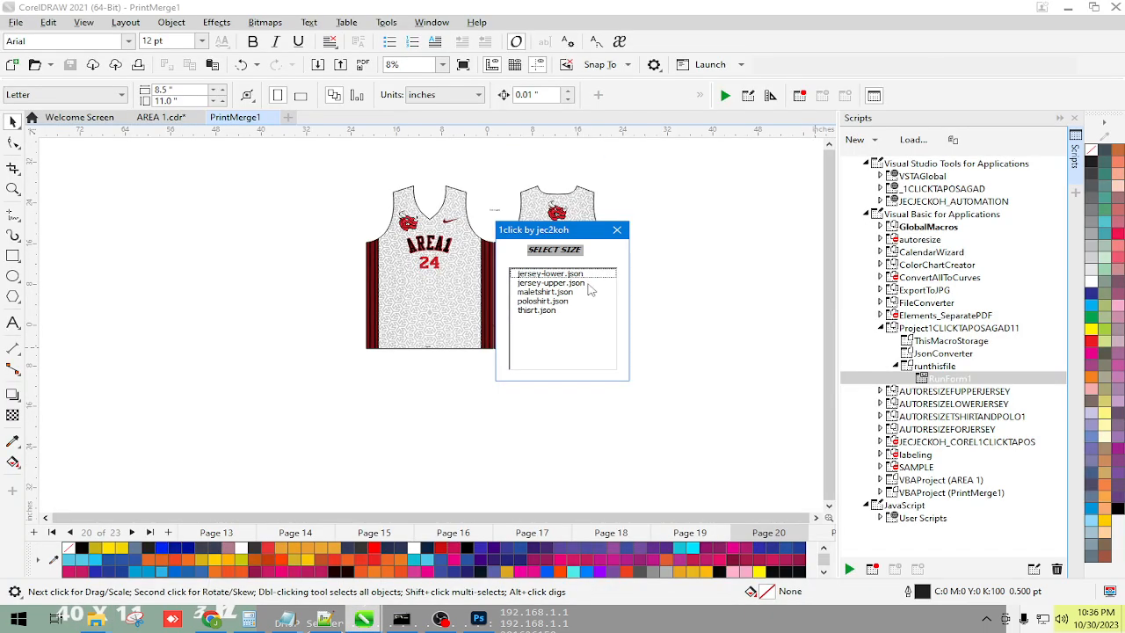
left_click(617, 230)
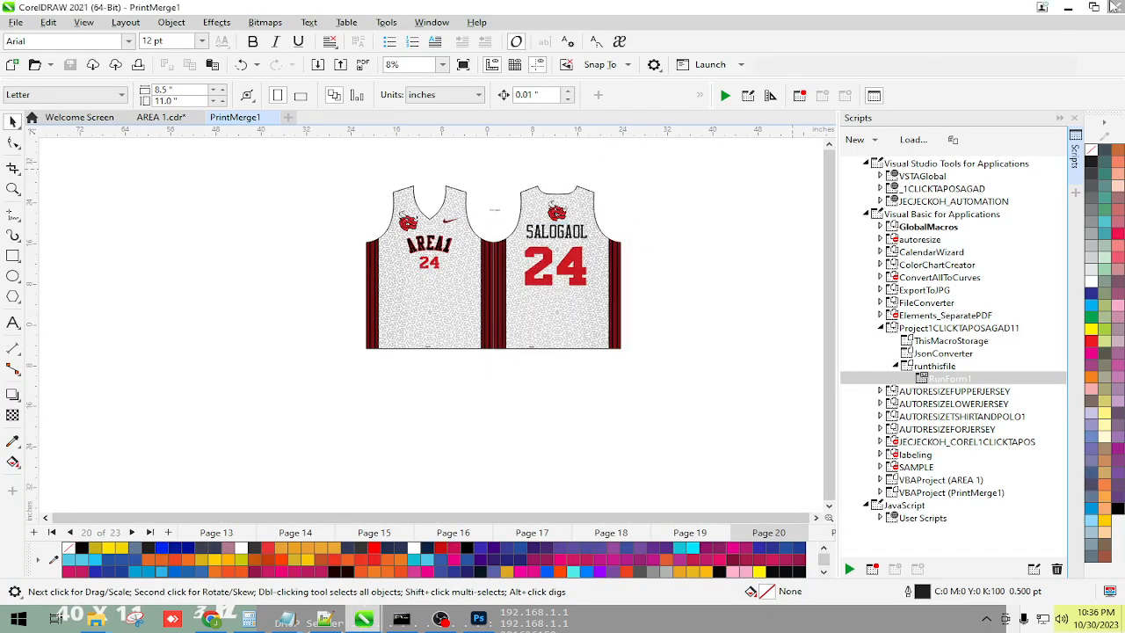